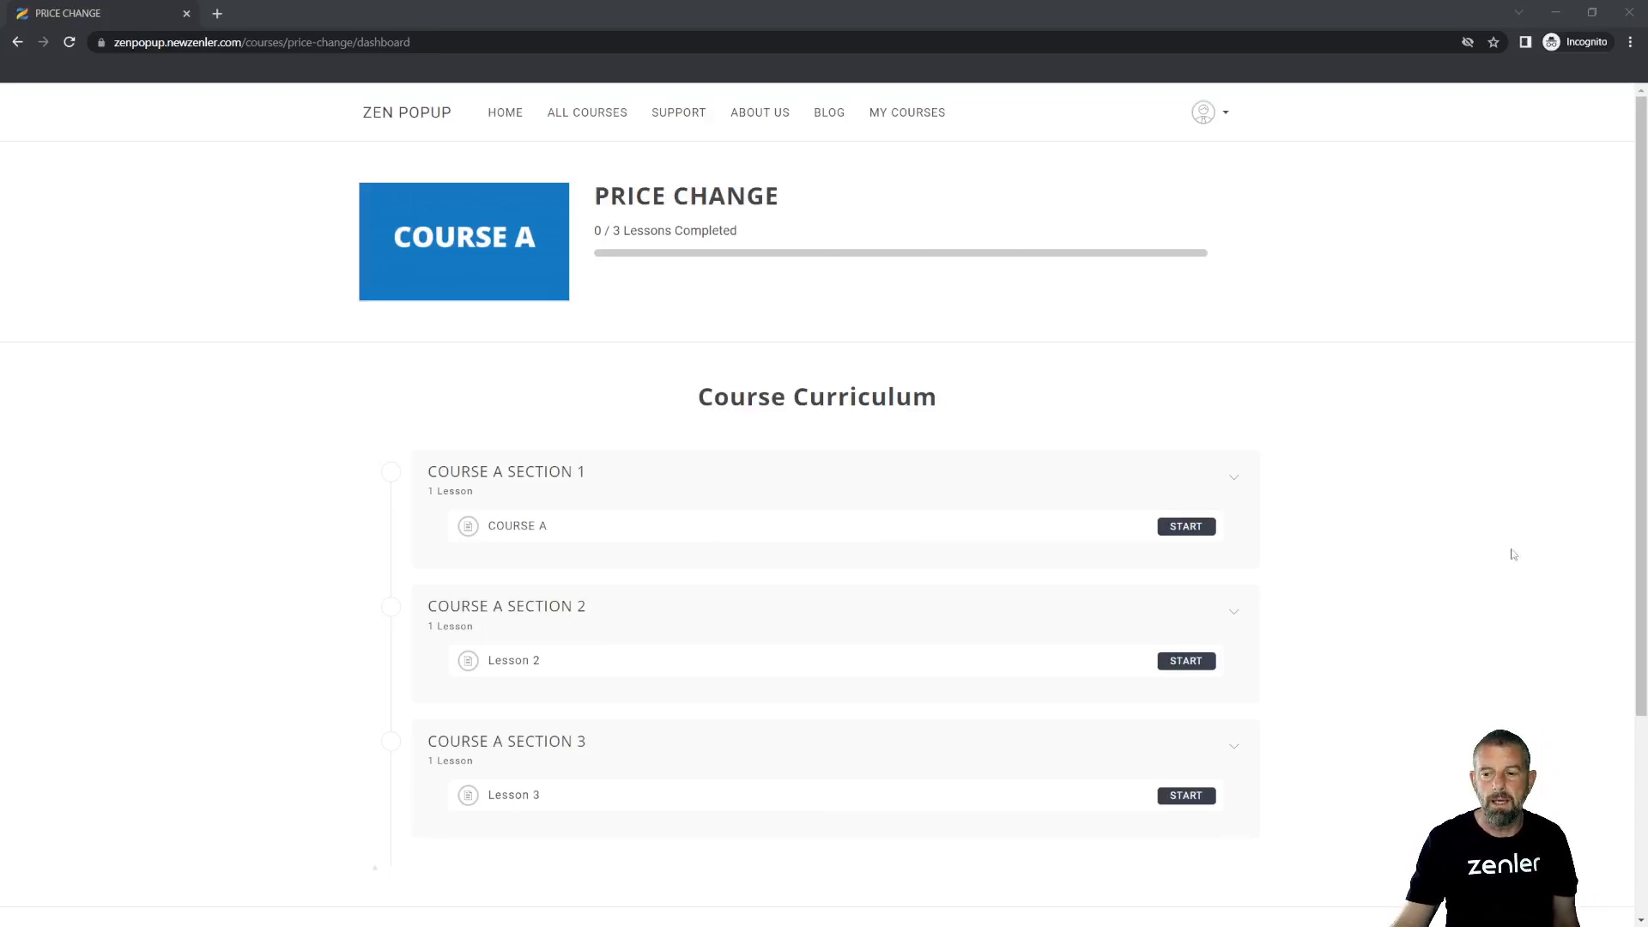
- Add a lesson to COURSE A SECTION 1 in the course admin, name it "ASSIGNMENT FOR SECTION 1" and save it
click(1557, 13)
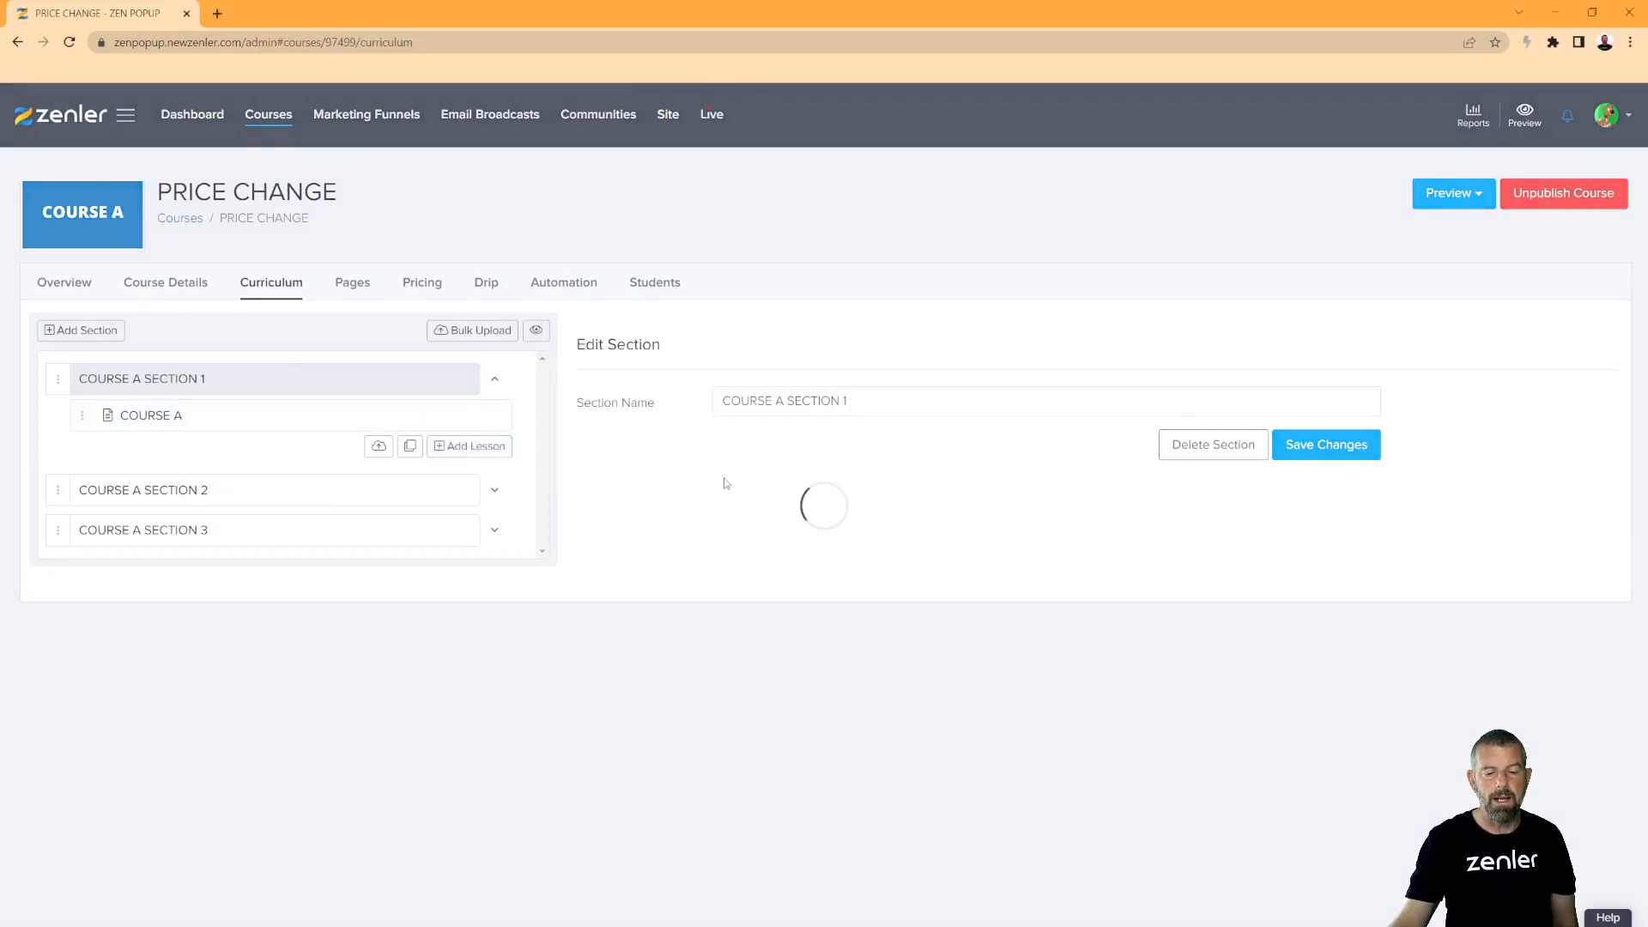
drag(919, 394, 694, 401)
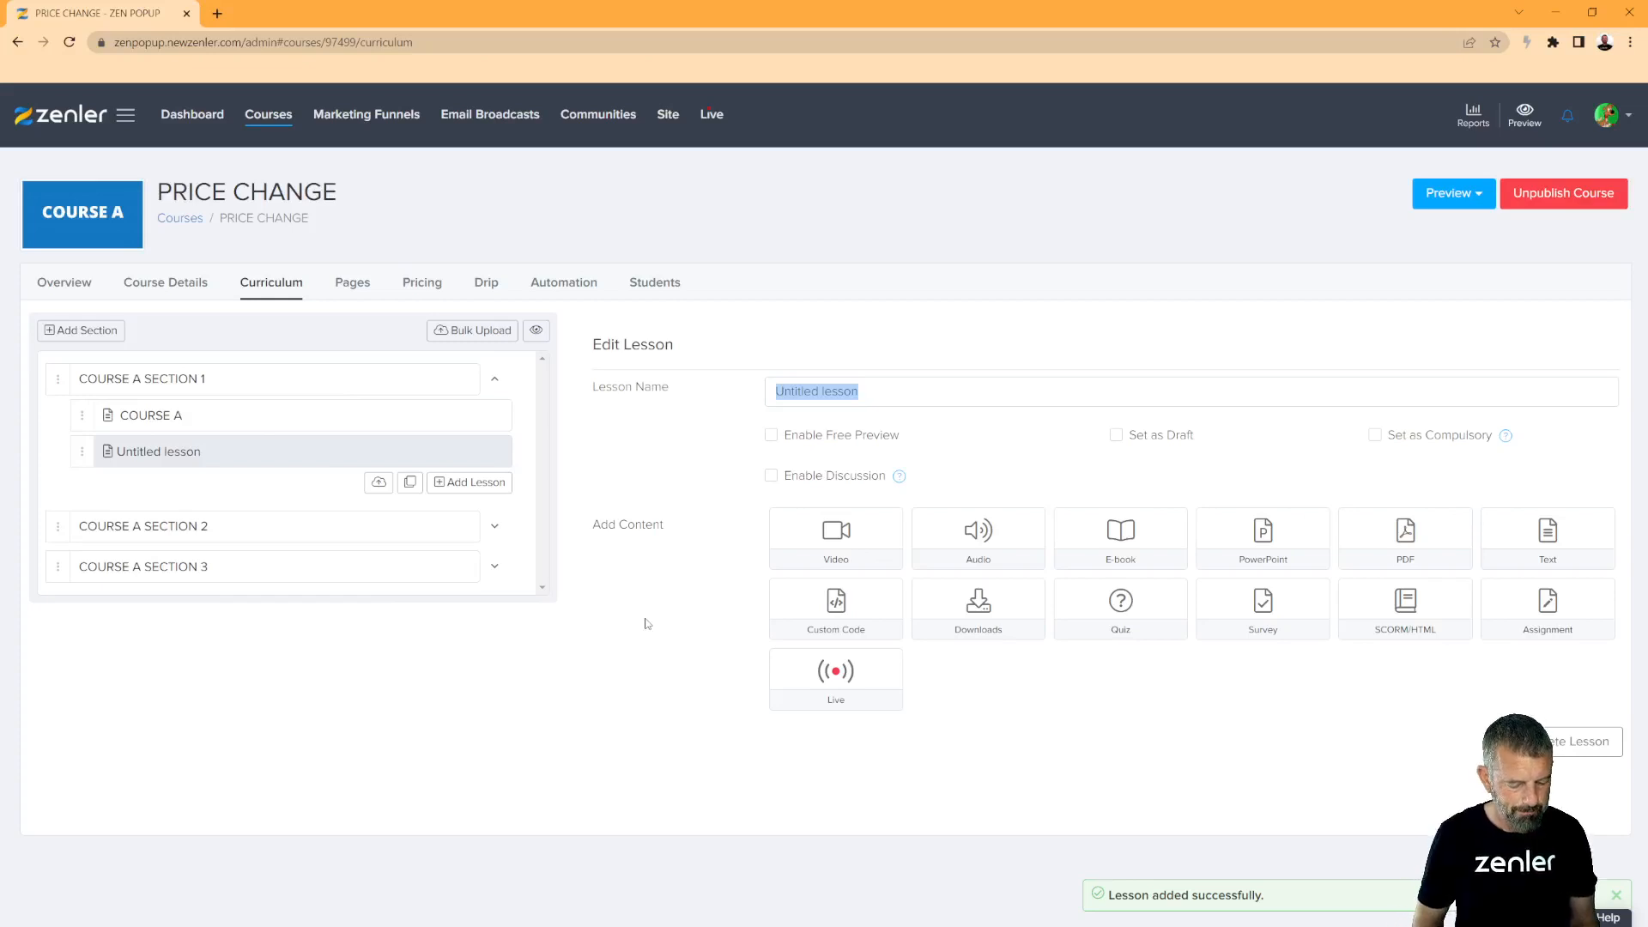
text(ASSIGNMENTS)
key(BackSpace)
text(FOR )
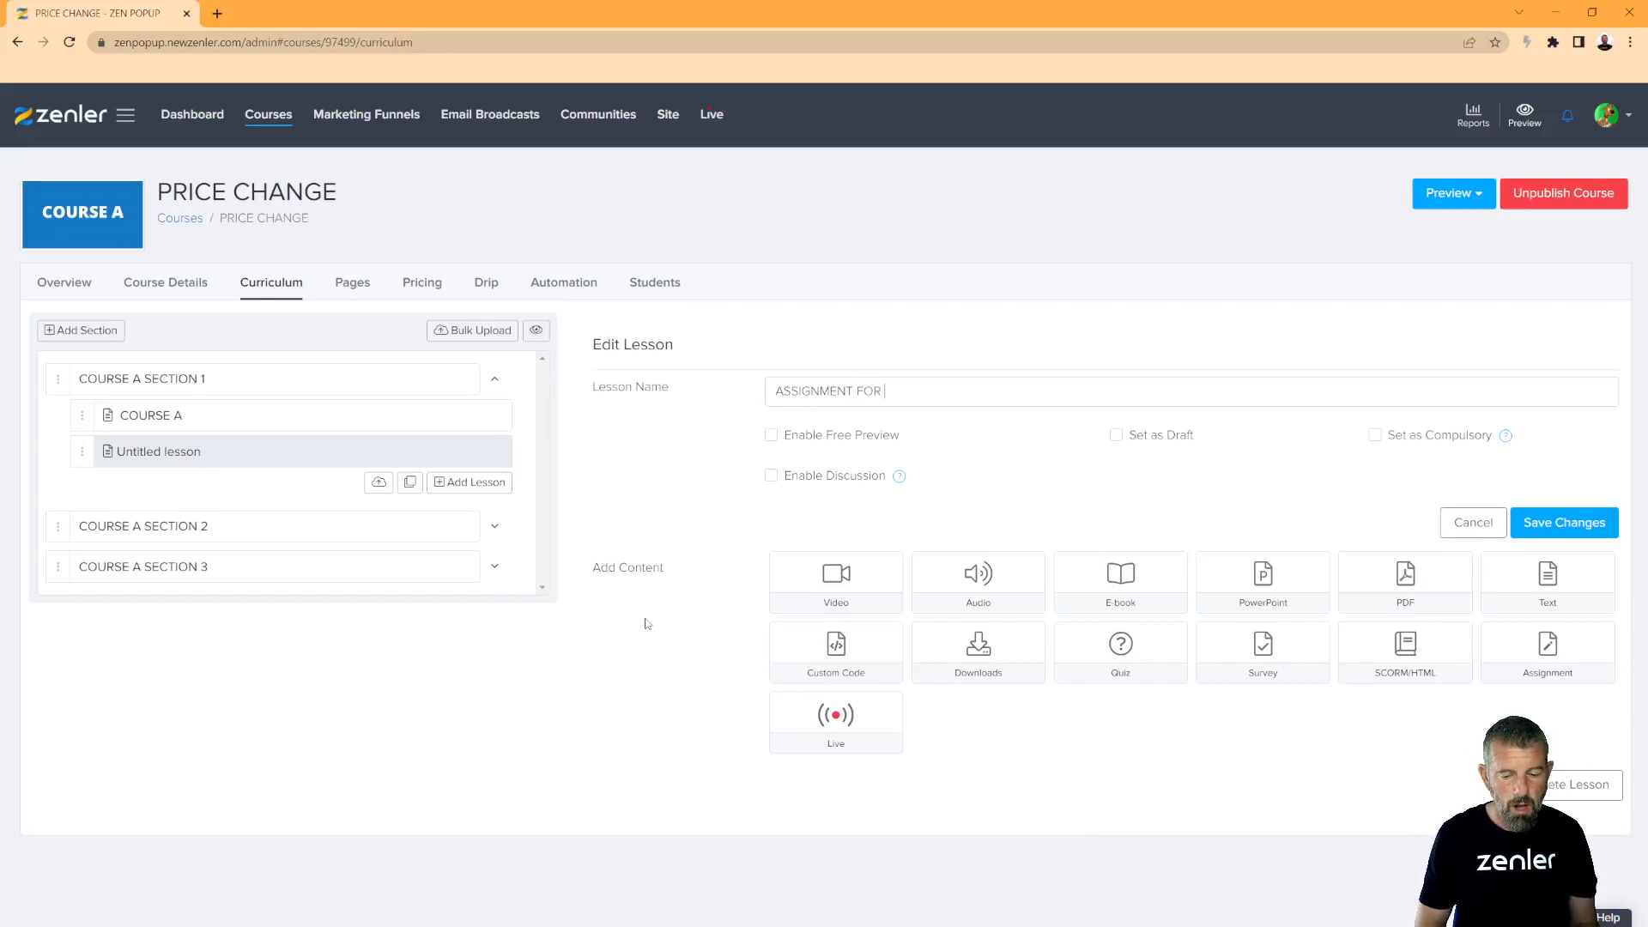
text(SECTION)
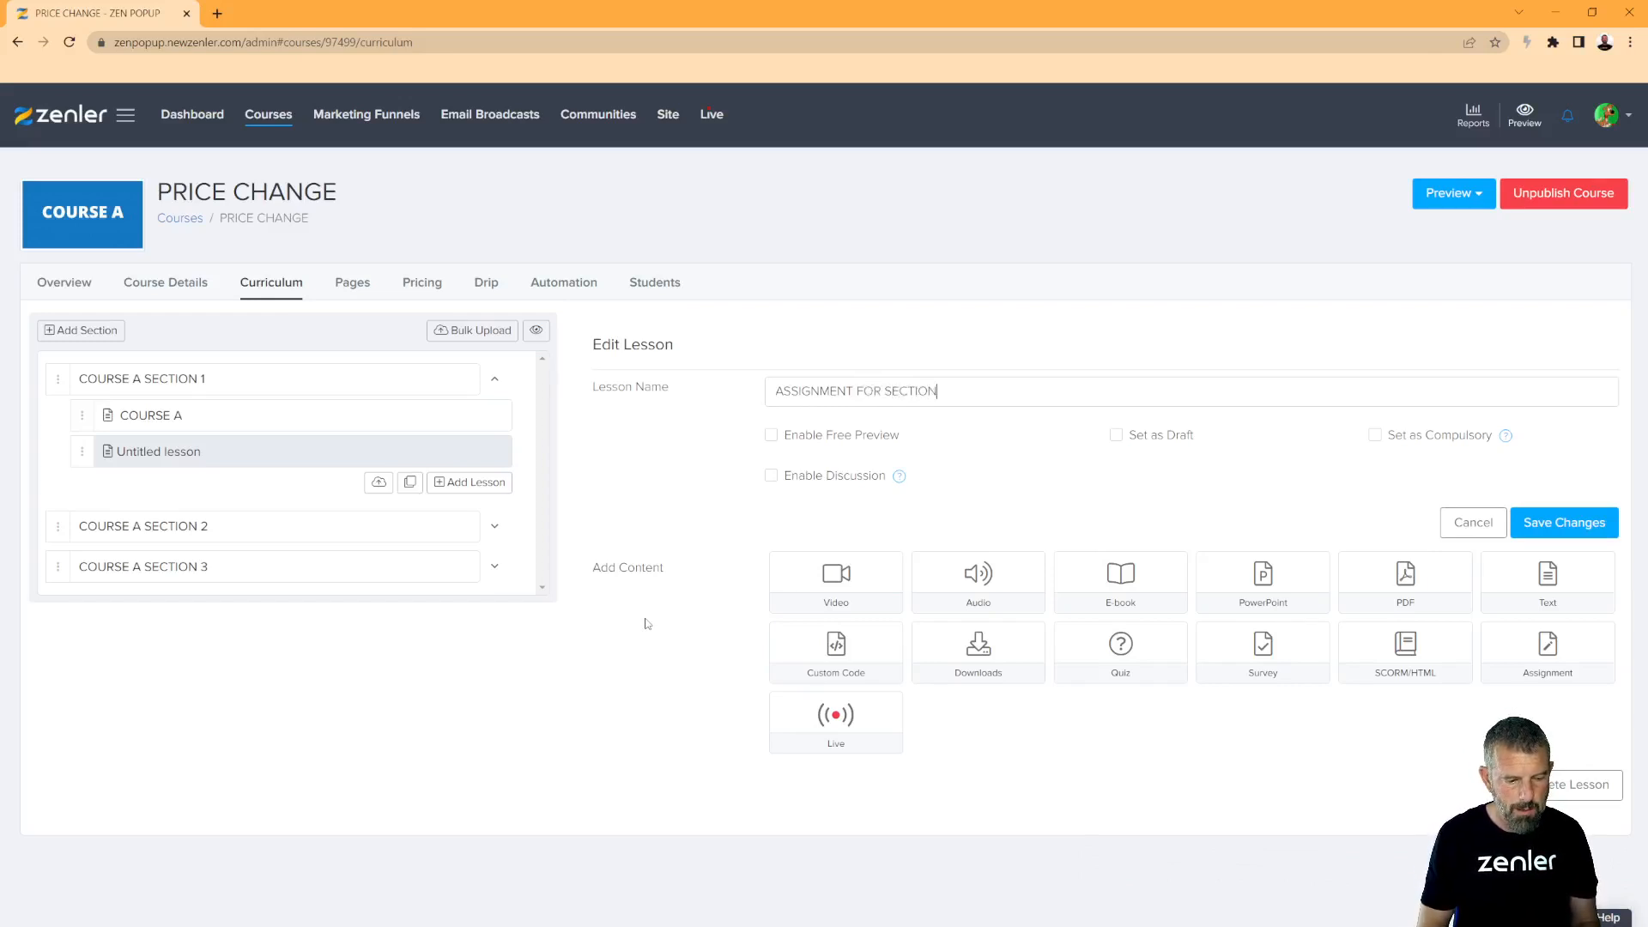
text( A)
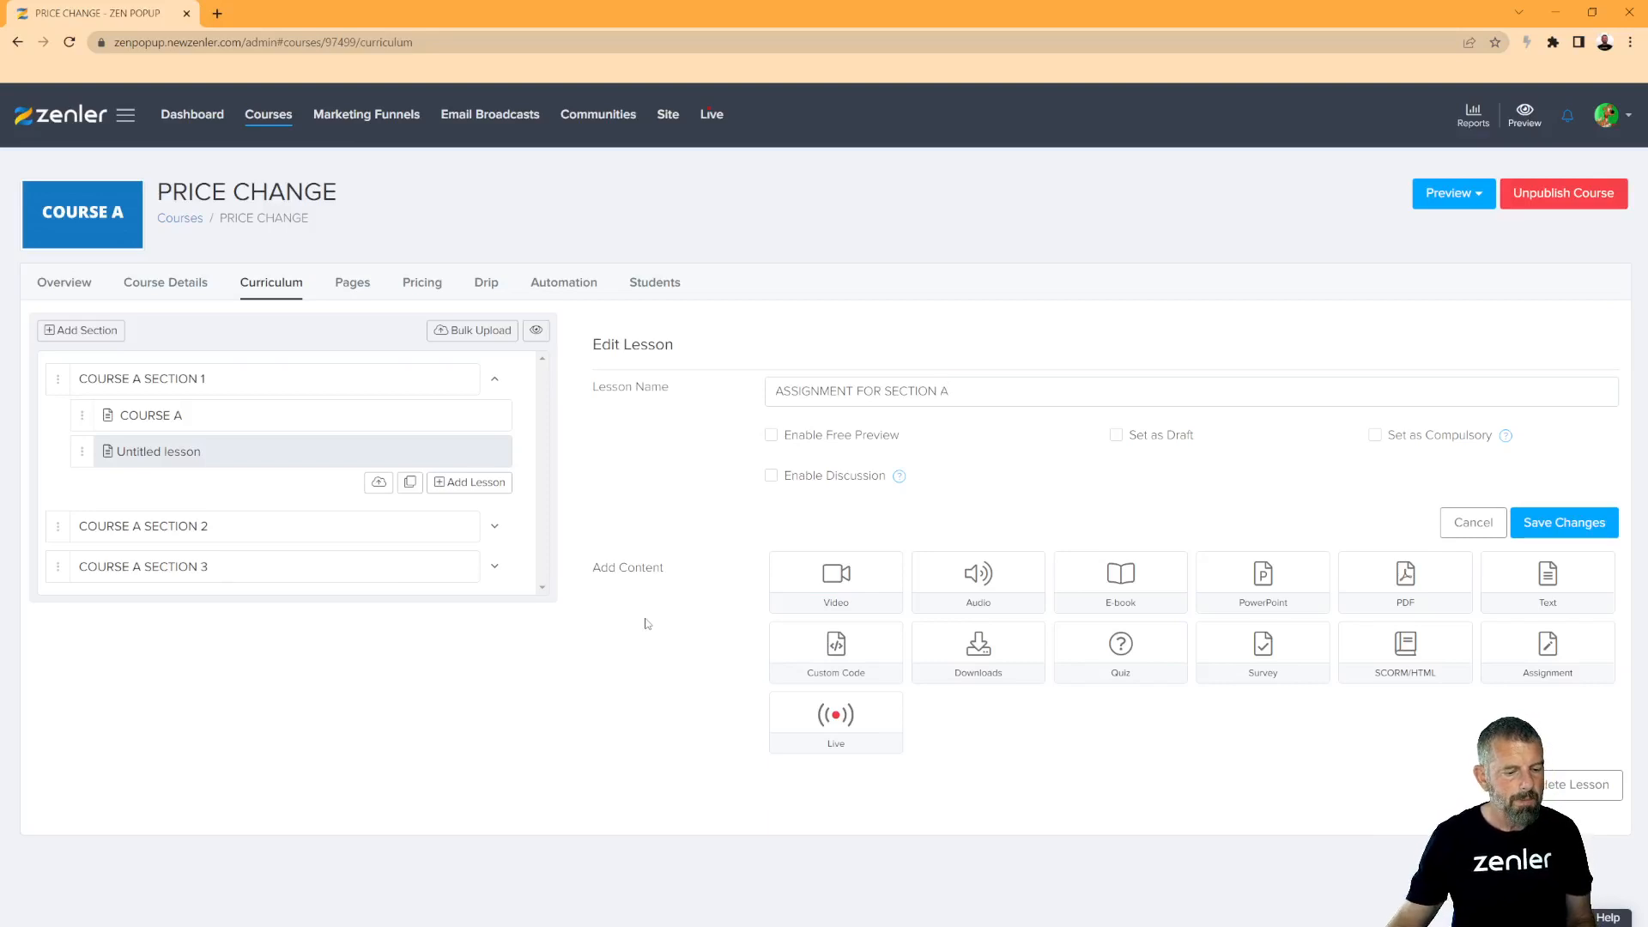
key(BackSpace)
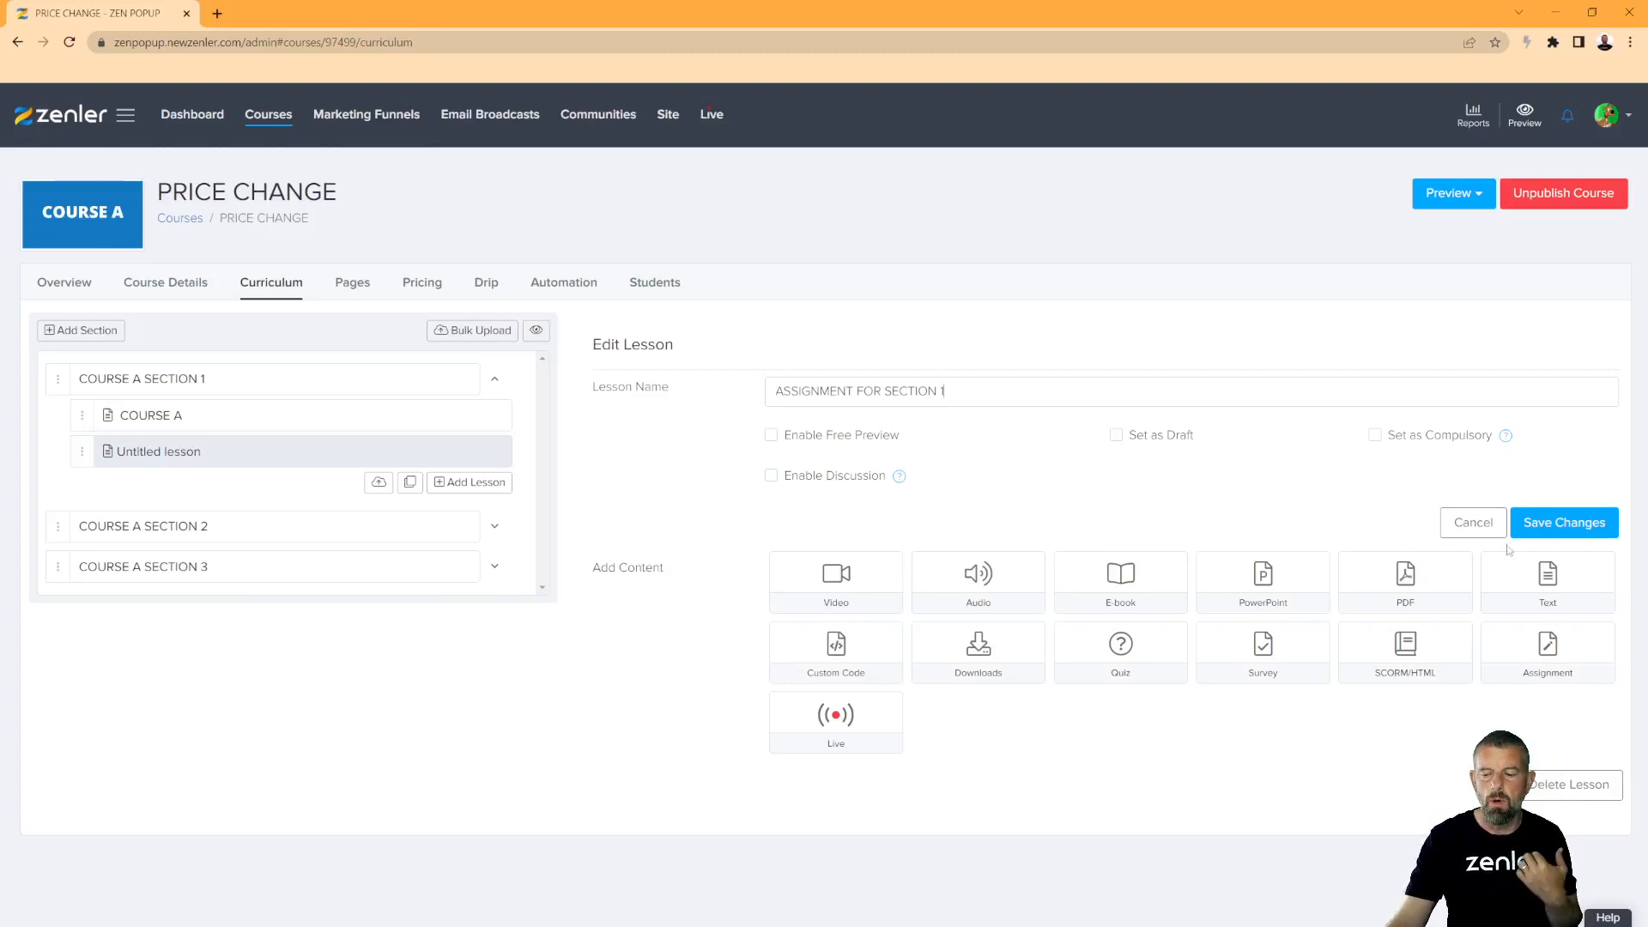
click(1537, 526)
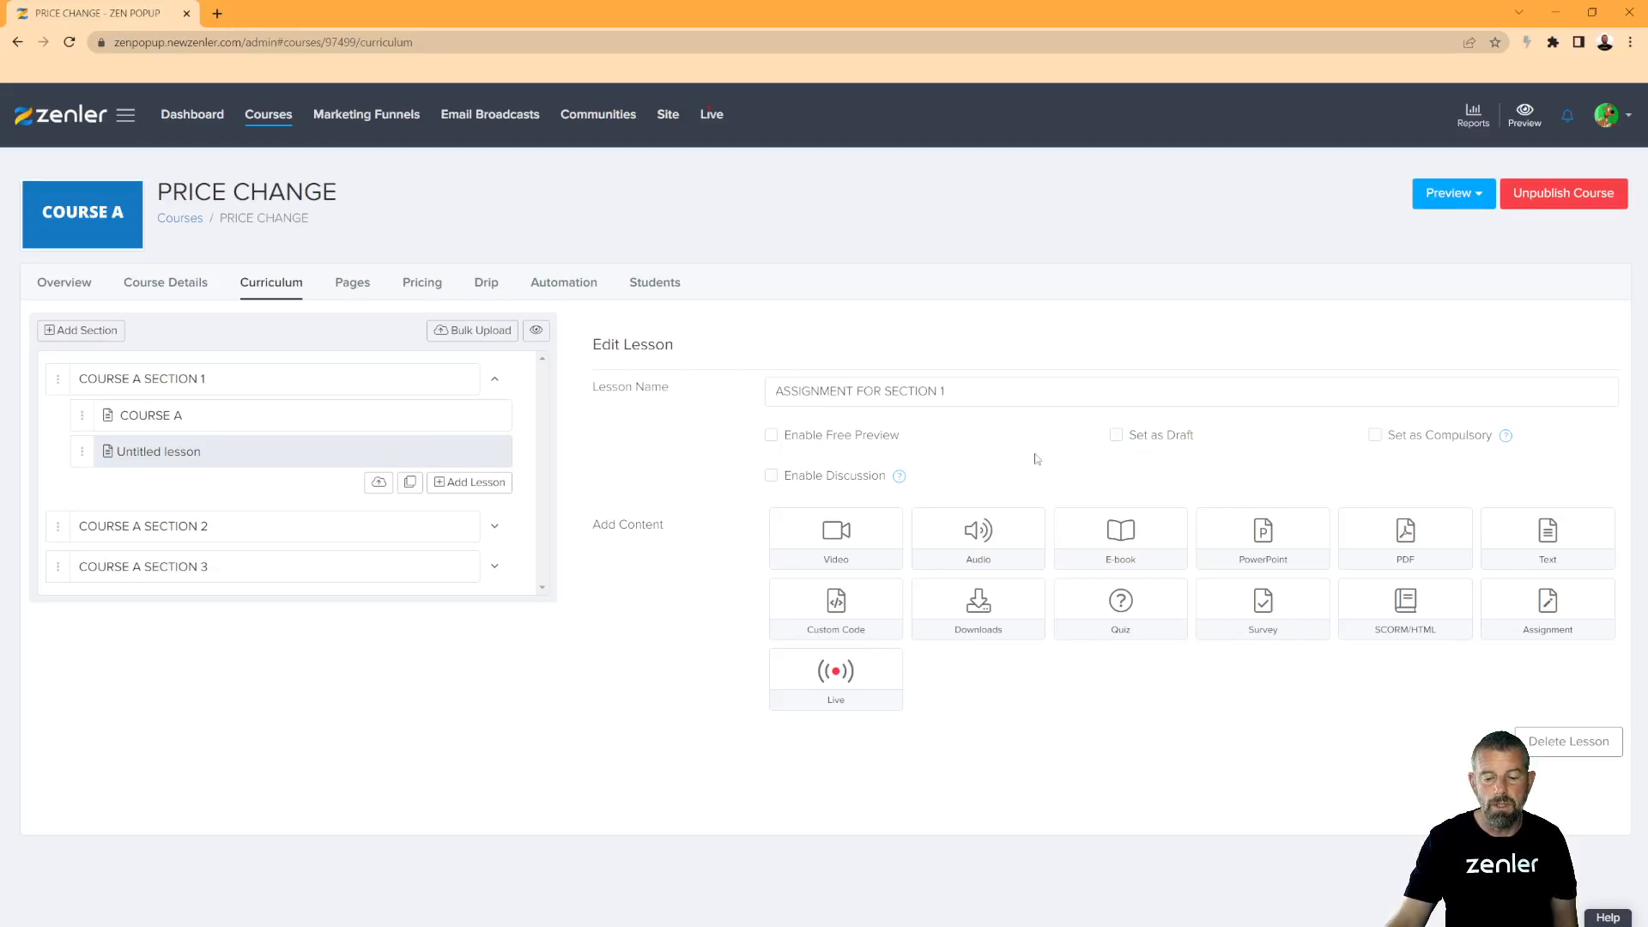
- Add assignment content to the lesson and title it "Send your 5 Minute Max Surf Video to us"
click(1544, 607)
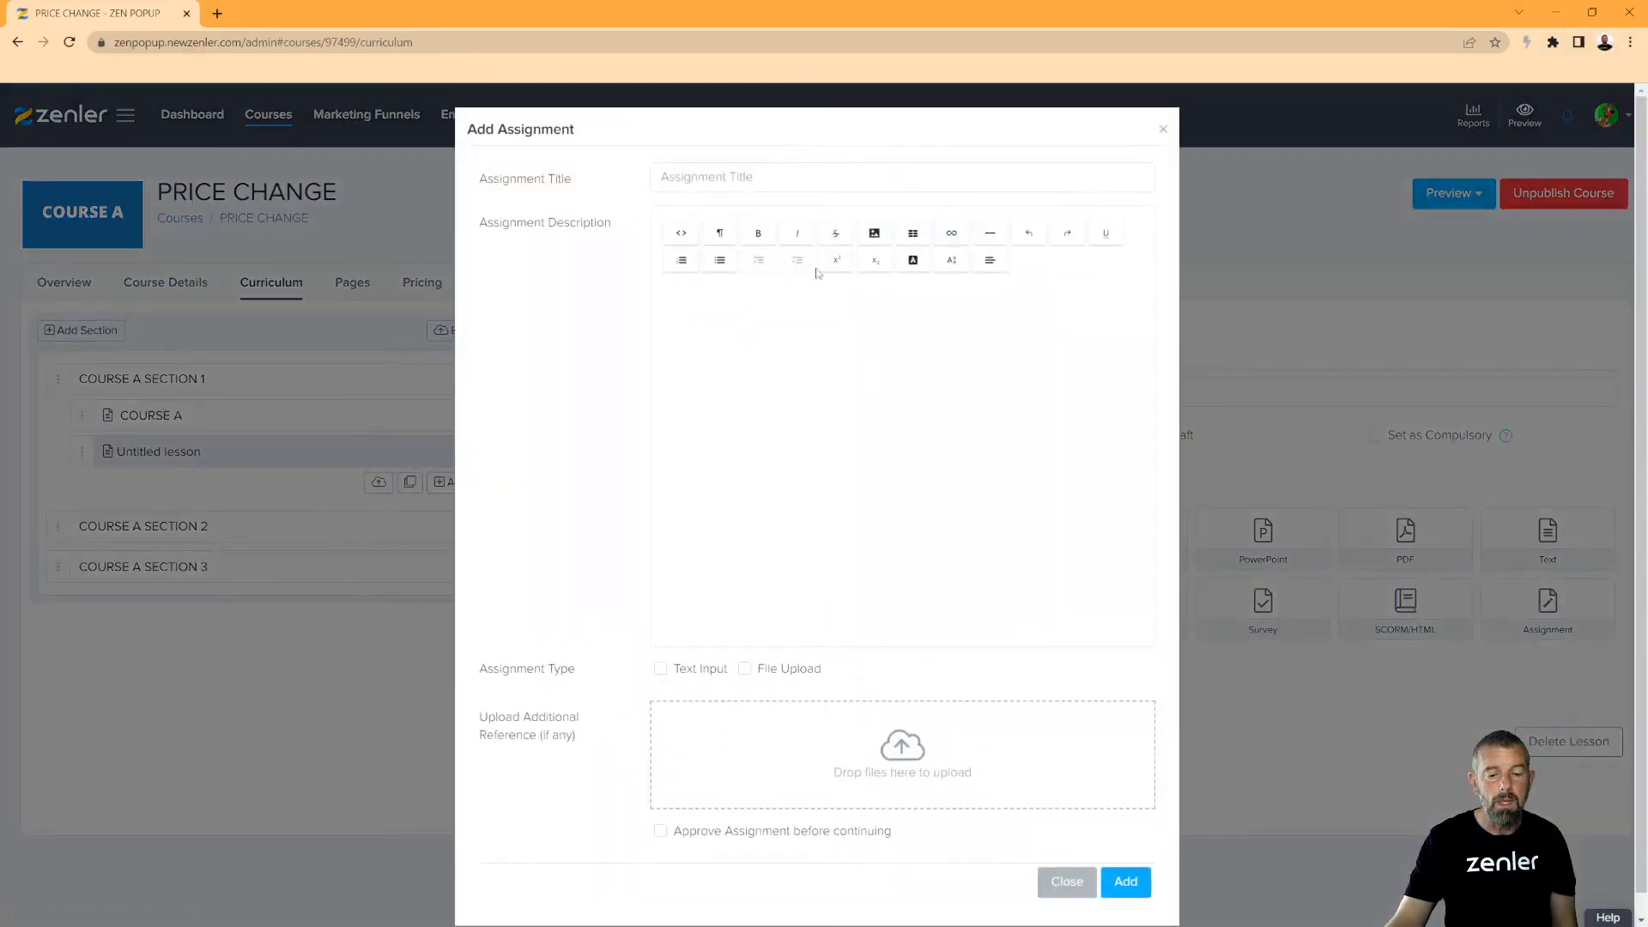
click(777, 182)
text(Send your)
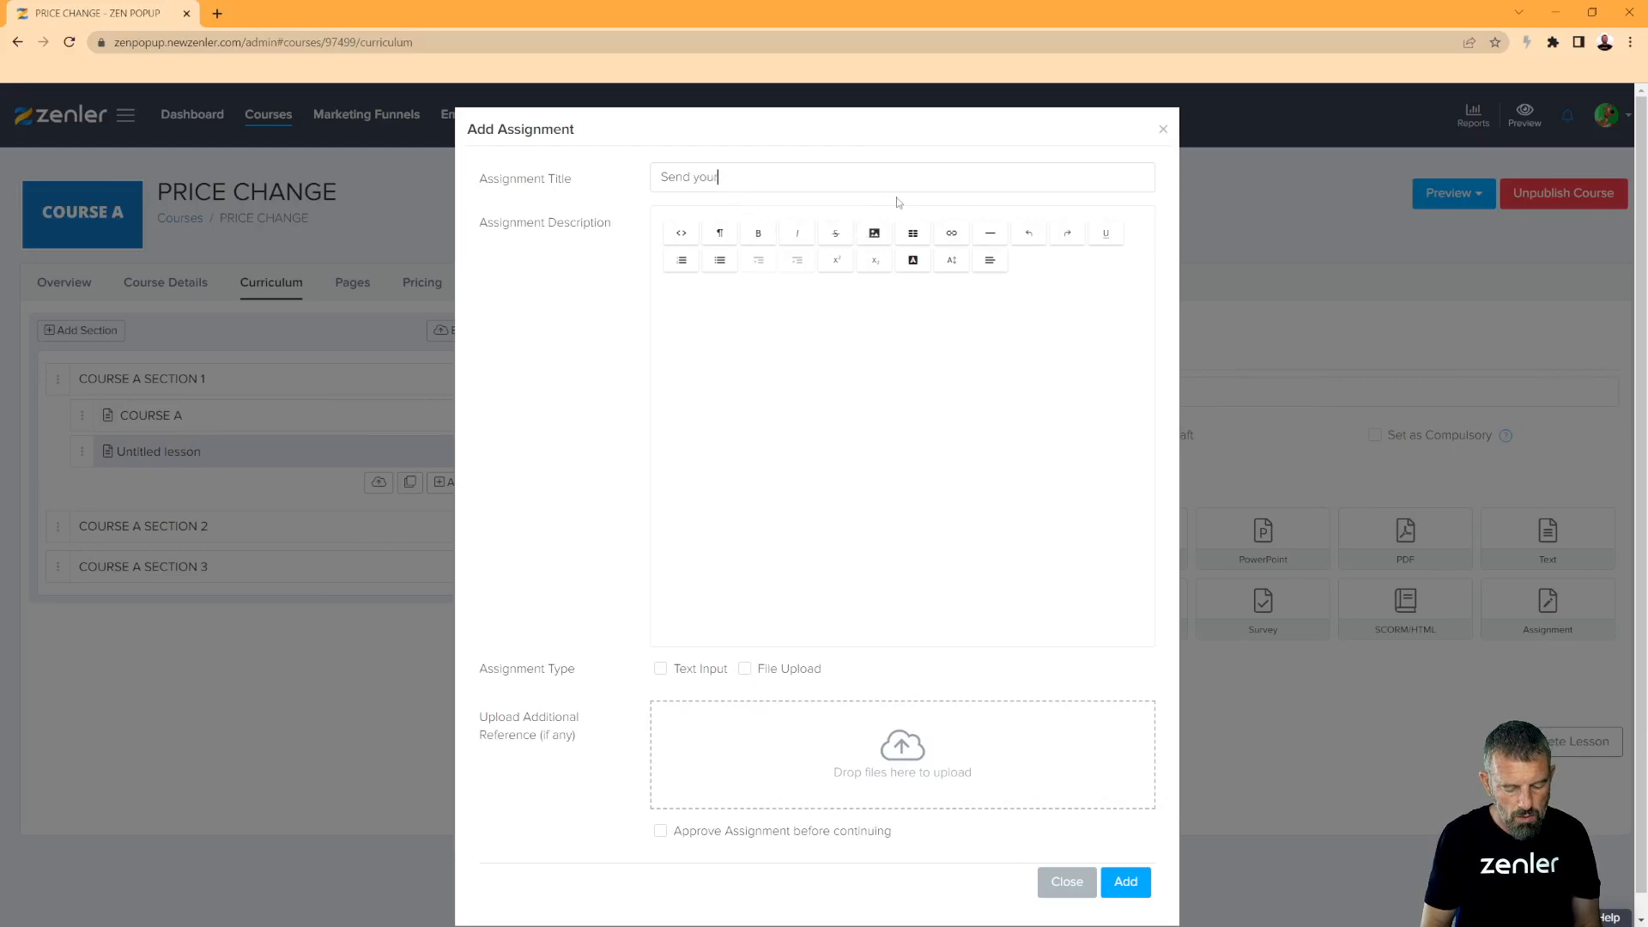
text( Durf)
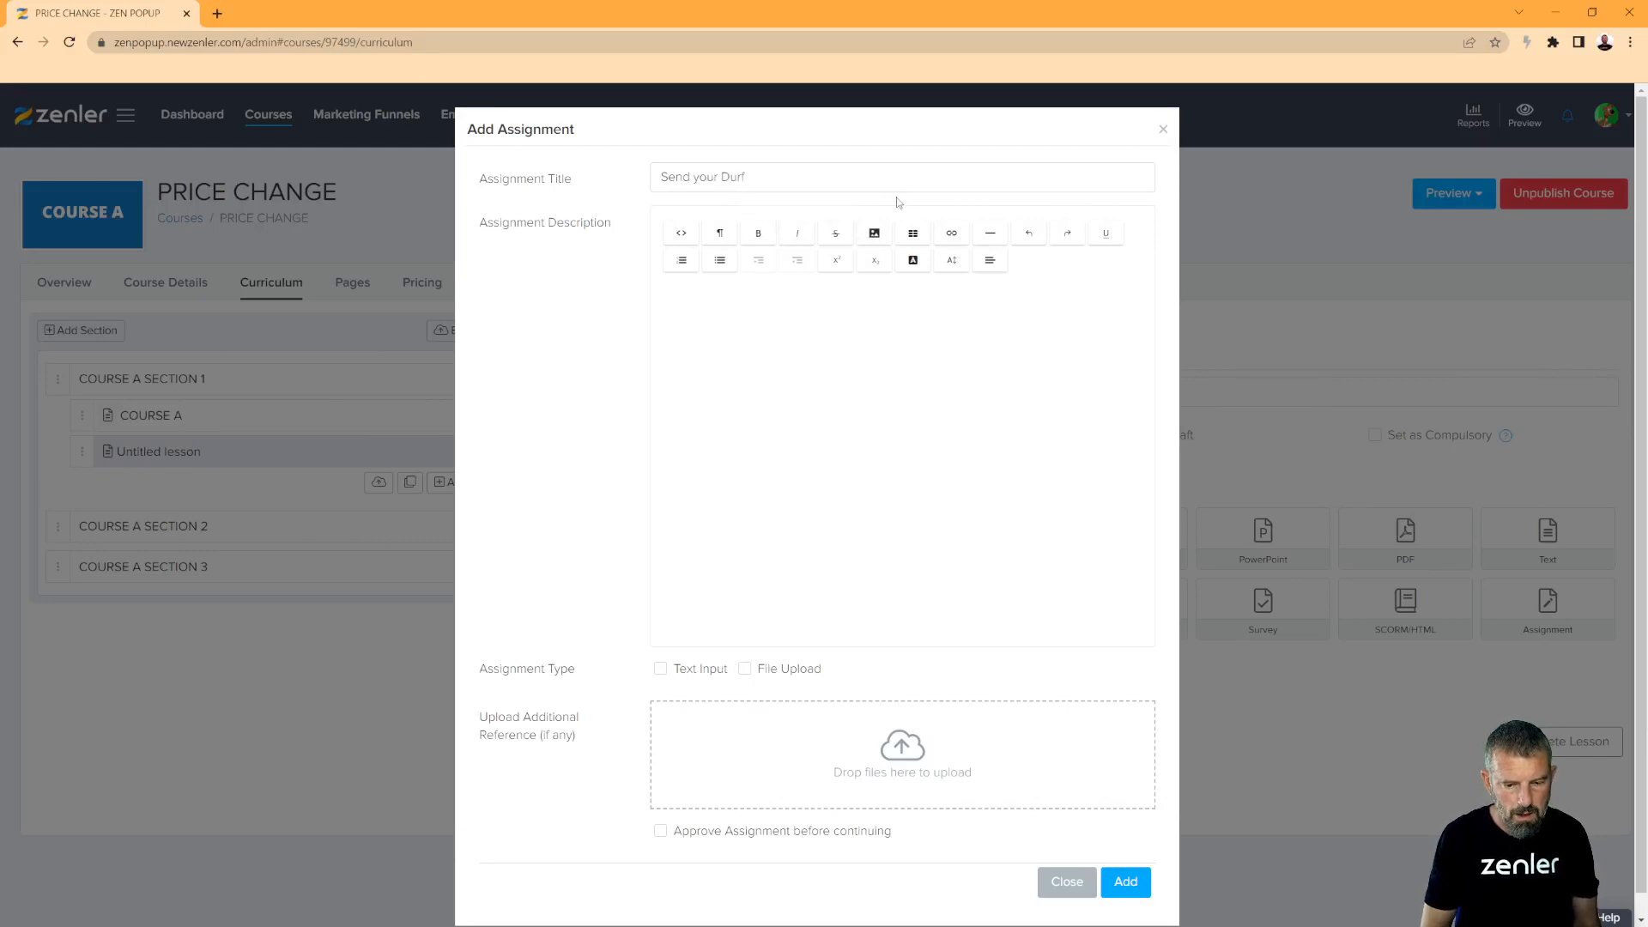
key(BackSpace)
key(BackSpace)
key(BackSpace)
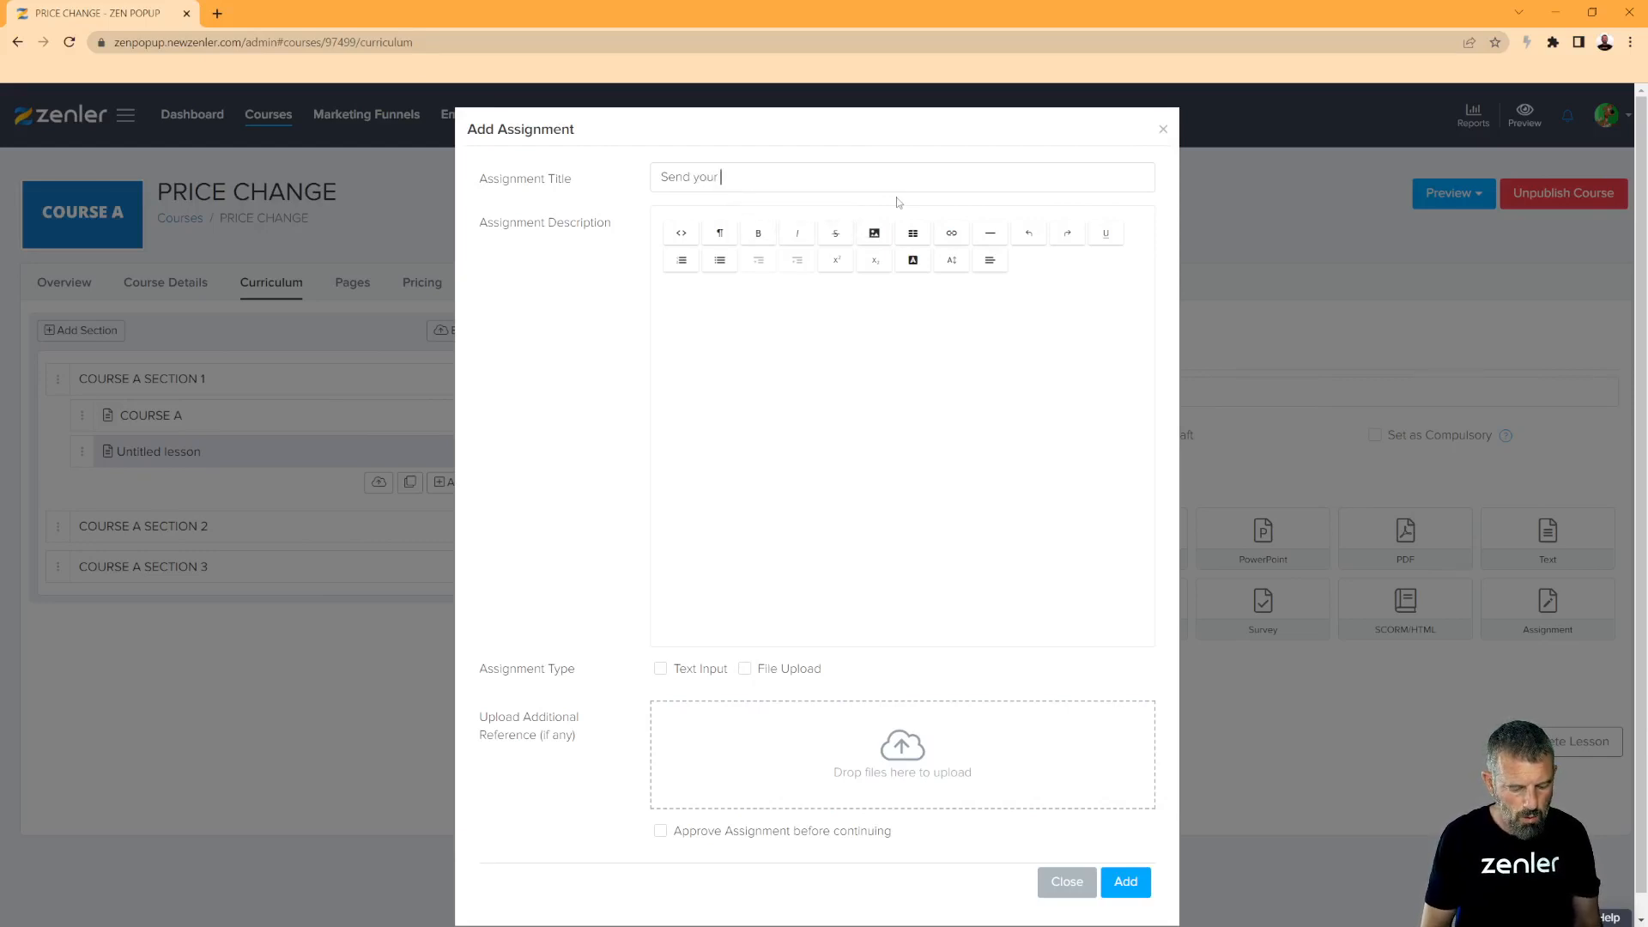
text(5 Min)
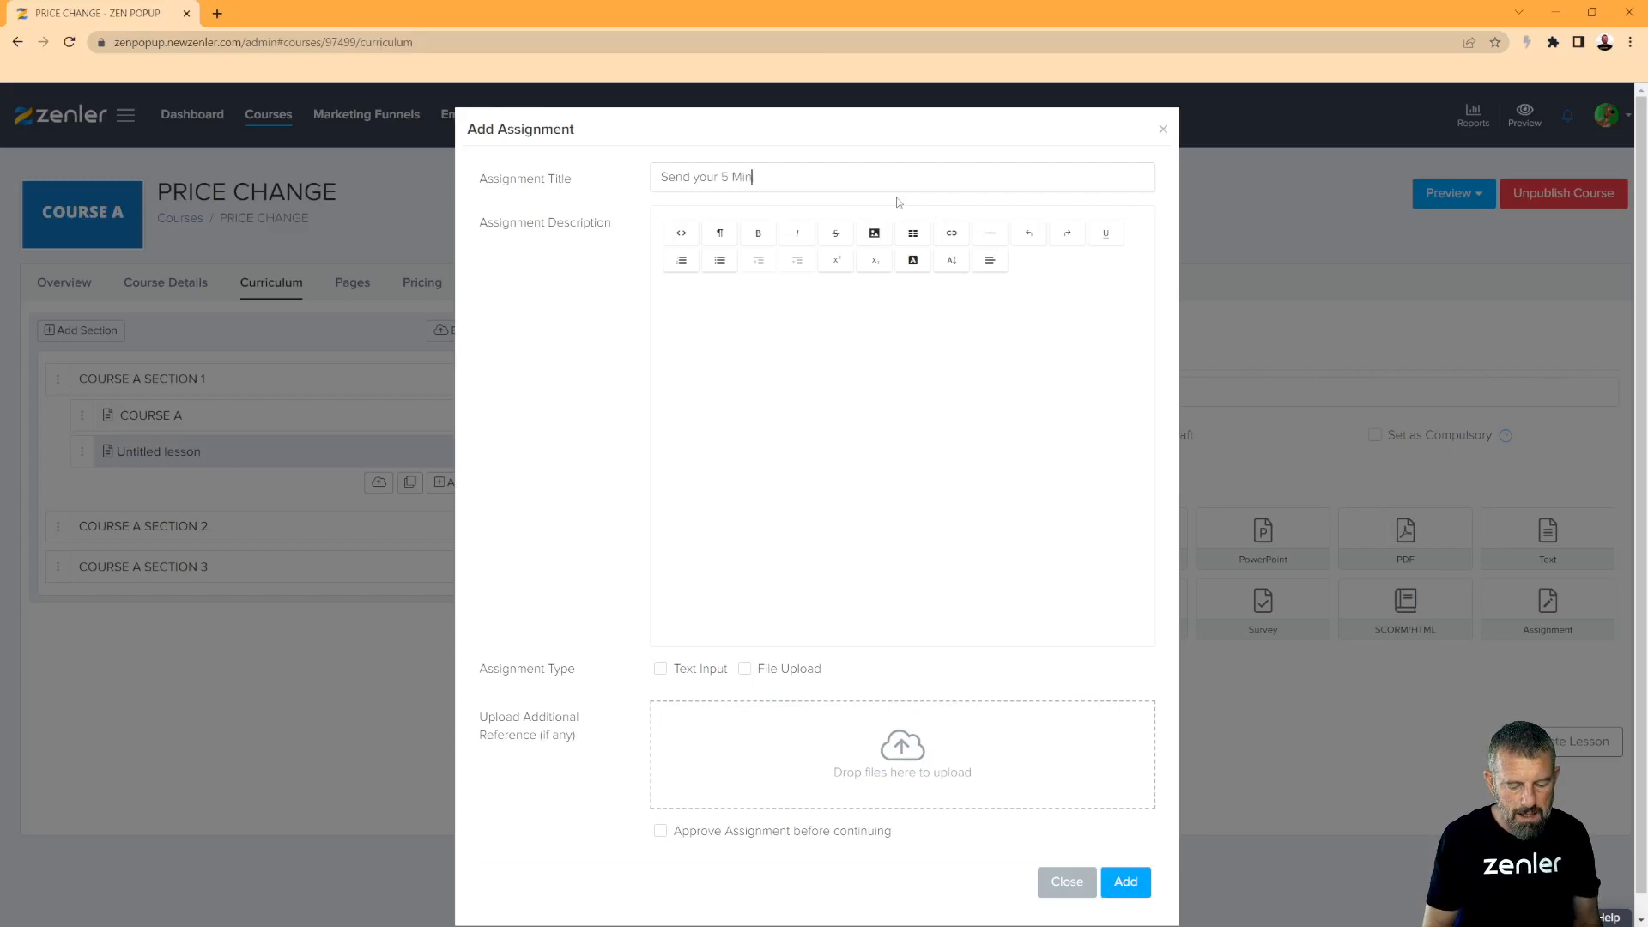
text(ute Max Surf Video to )
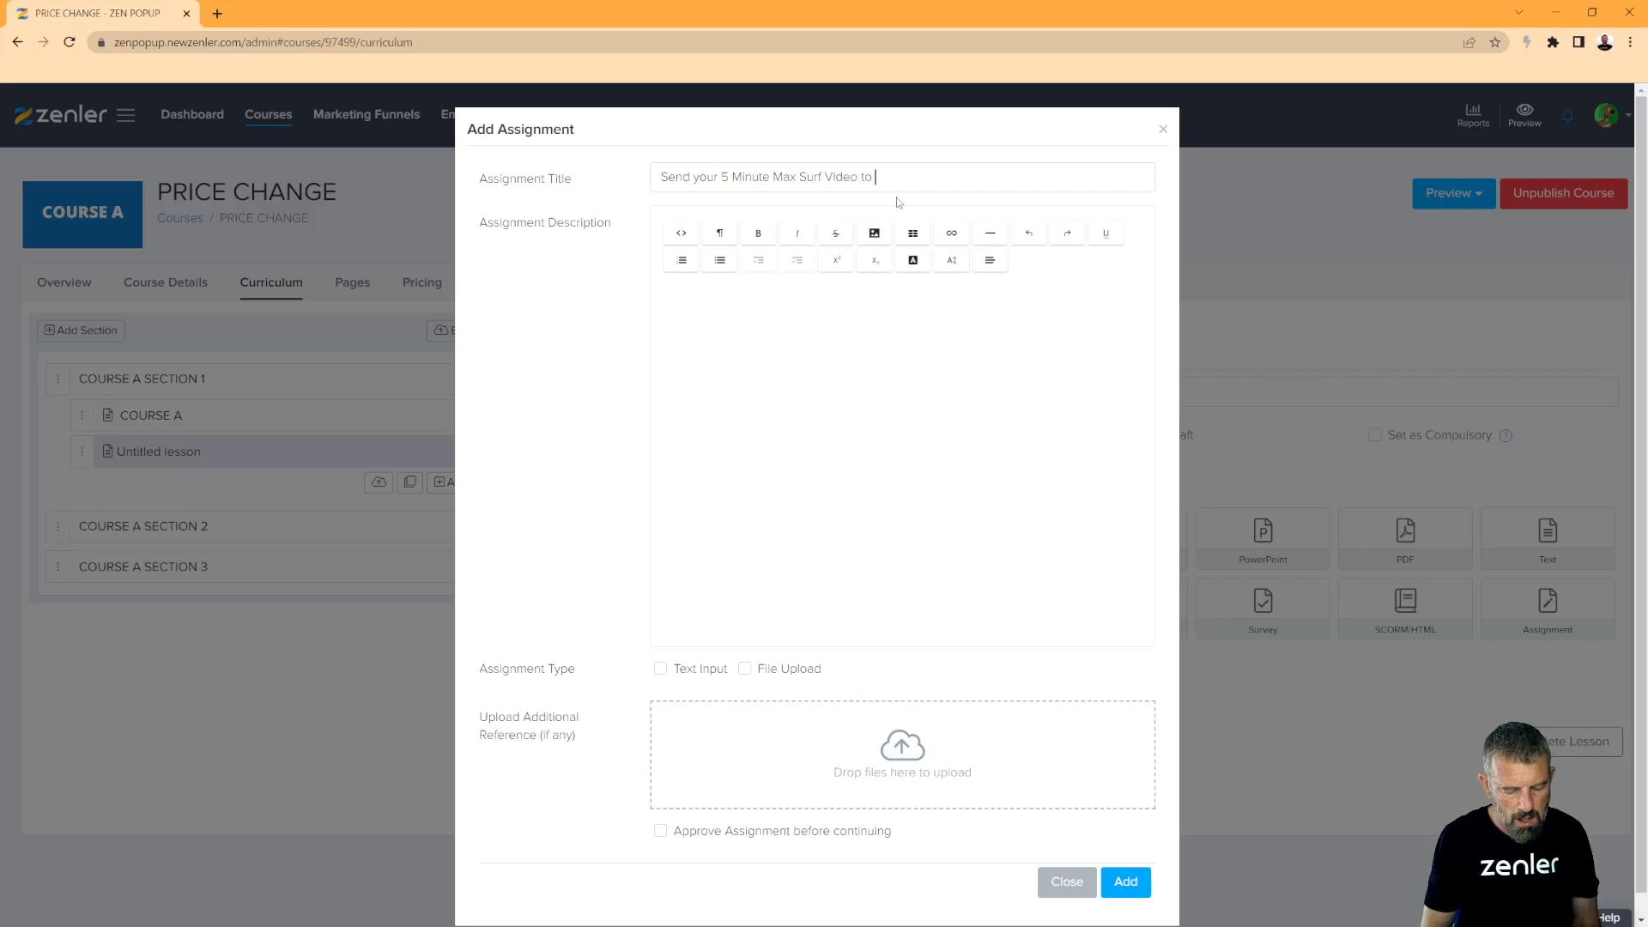
text(us)
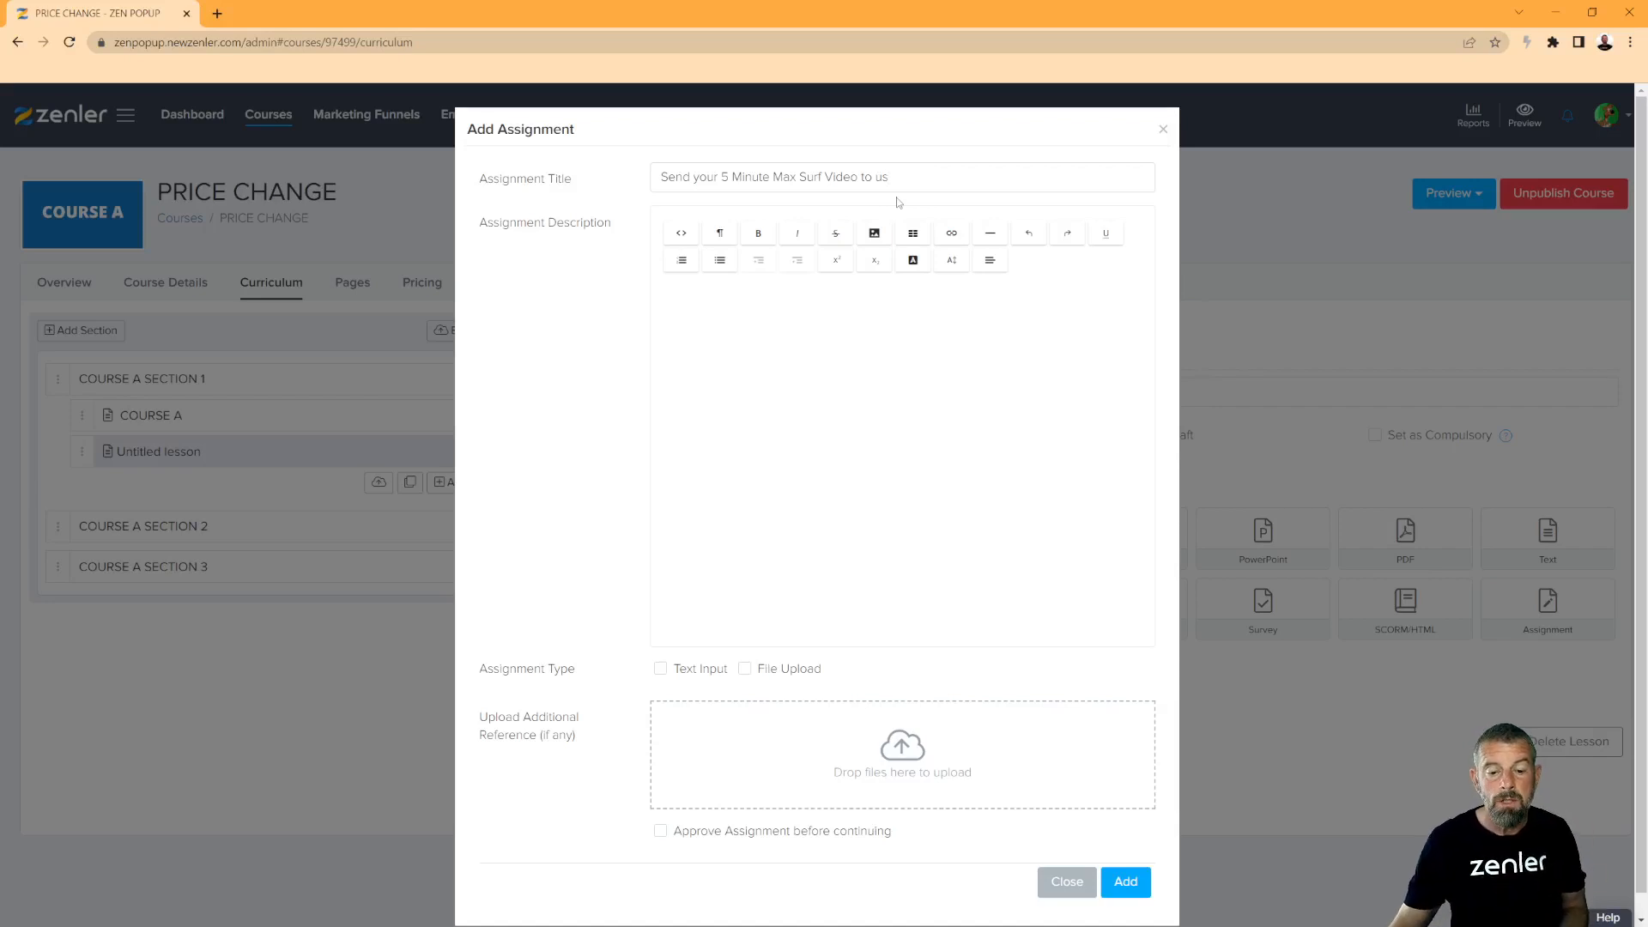
- Start the assignment description with "Send us a video and write your problems in here make sure the video is not over 100MB"
click(748, 315)
text(Send us a video and write your problems in here make sure the video is not over 100M)
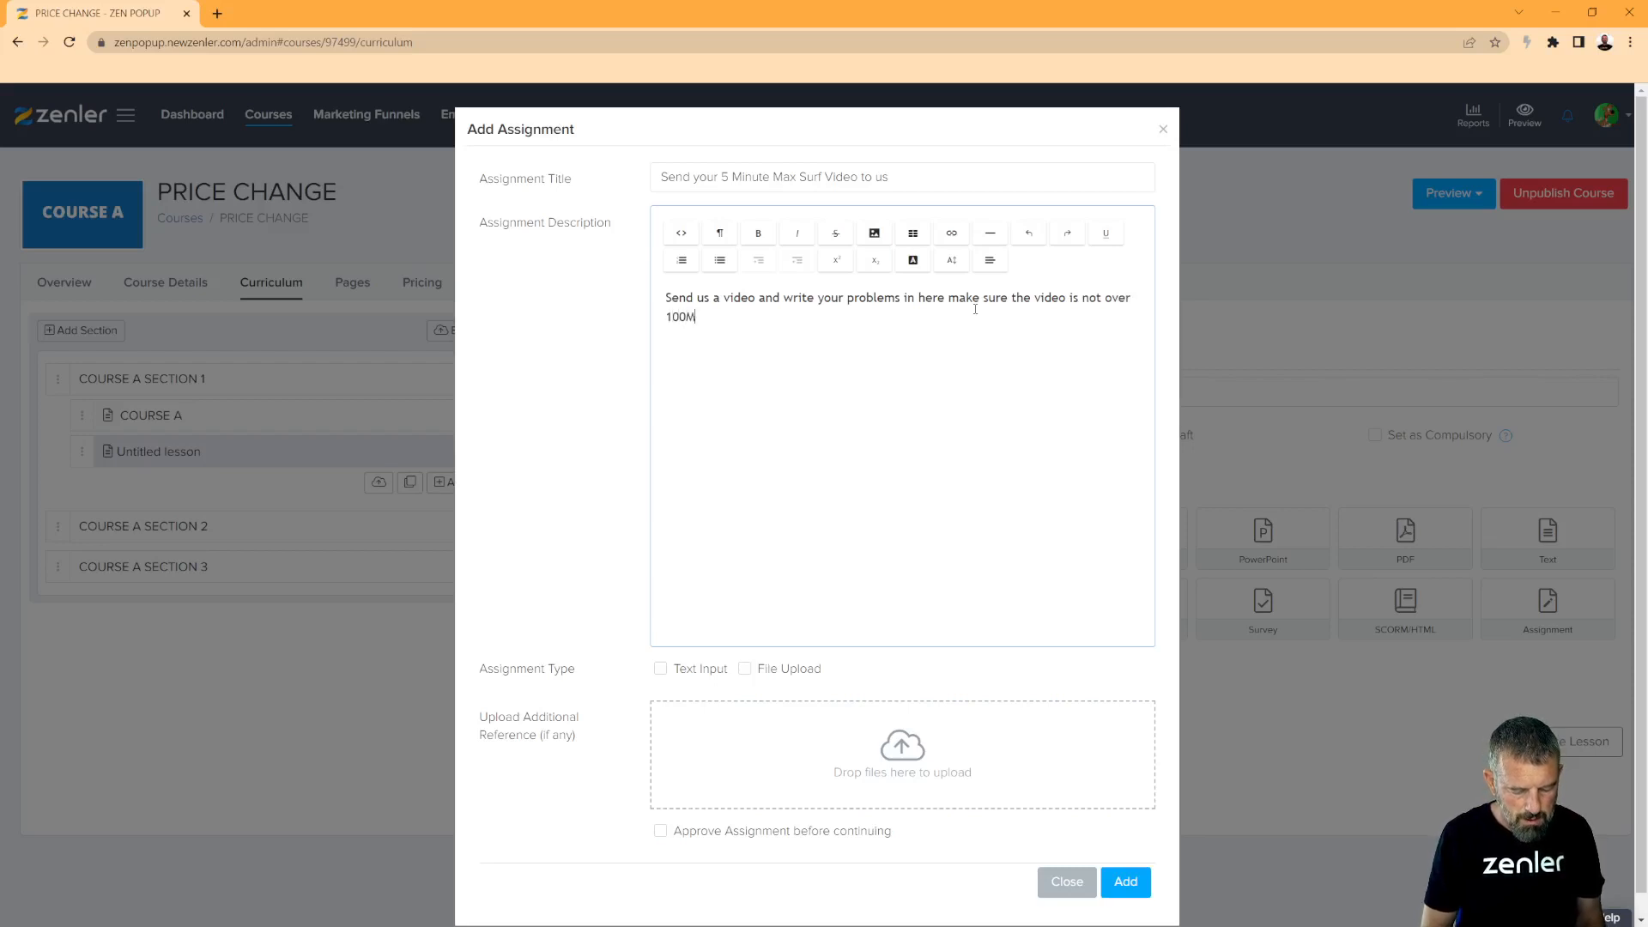
text(B ()
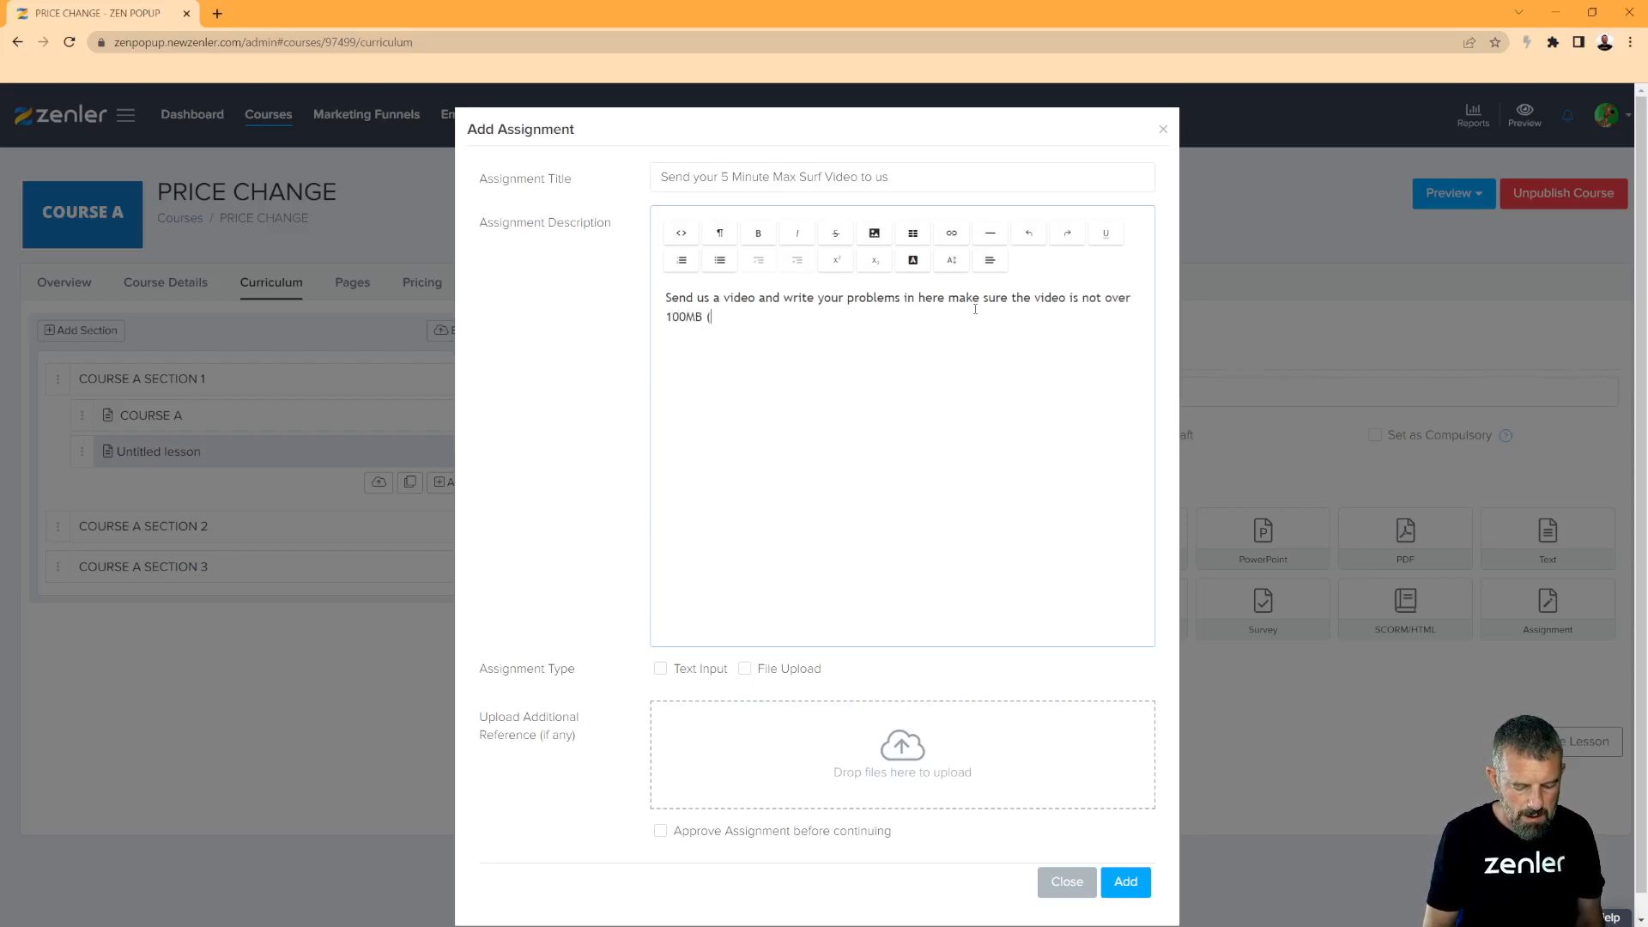
- Complete the description with "(you can check file size by right clicking on it and going to properties)"
text(you)
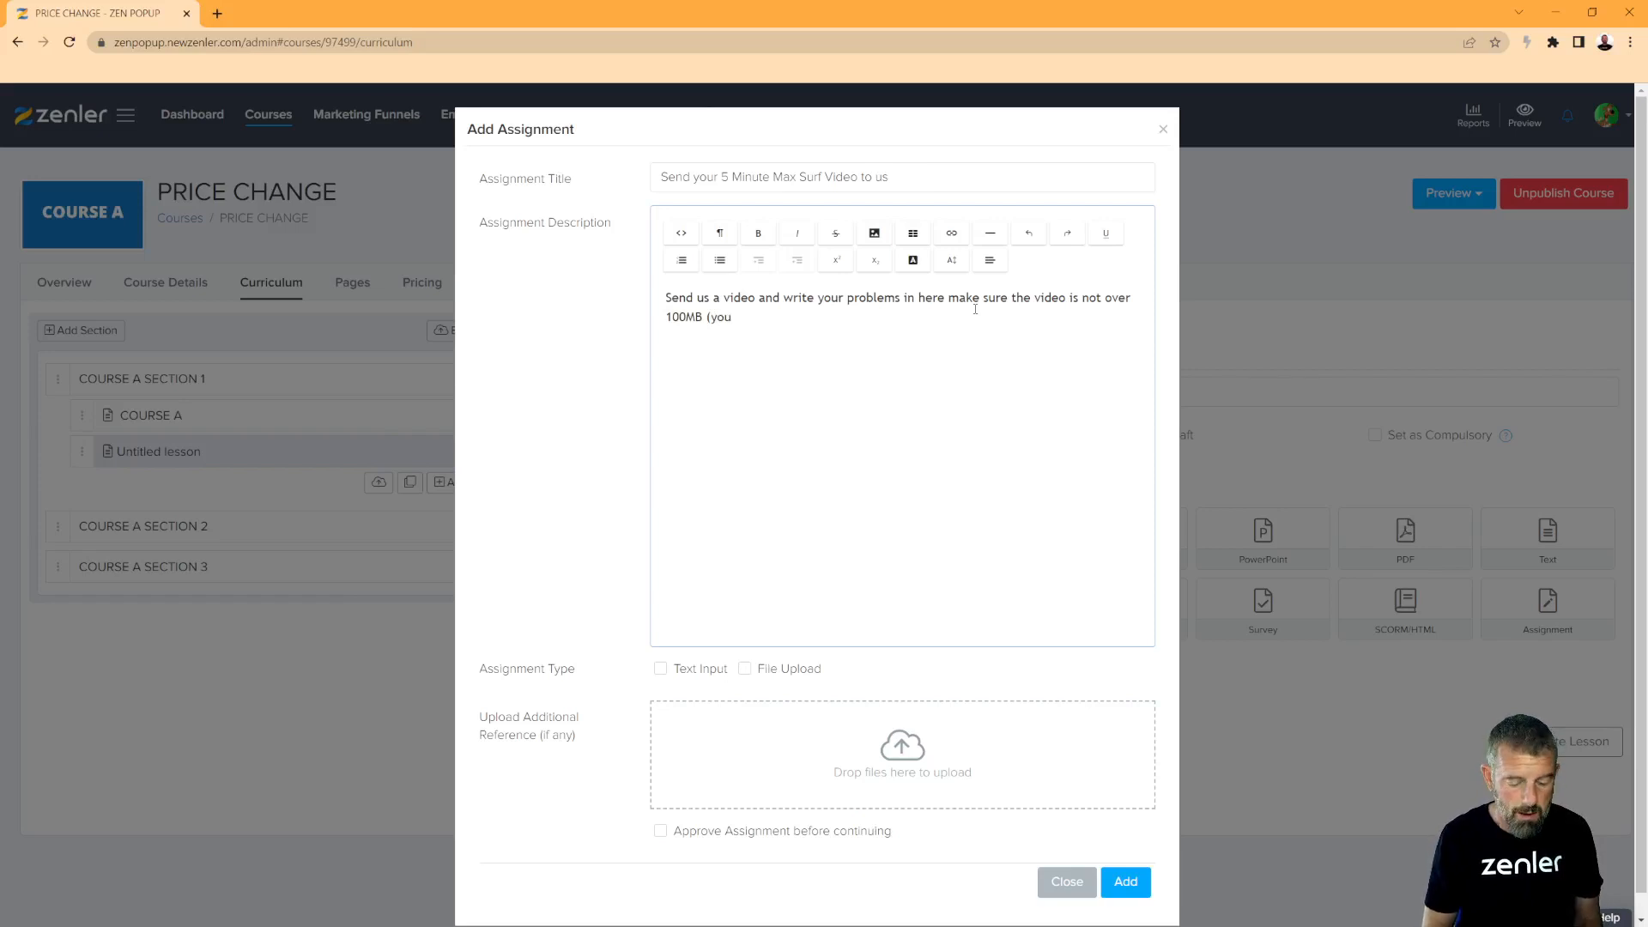
key(BackSpace)
key(BackSpace)
text(yo)
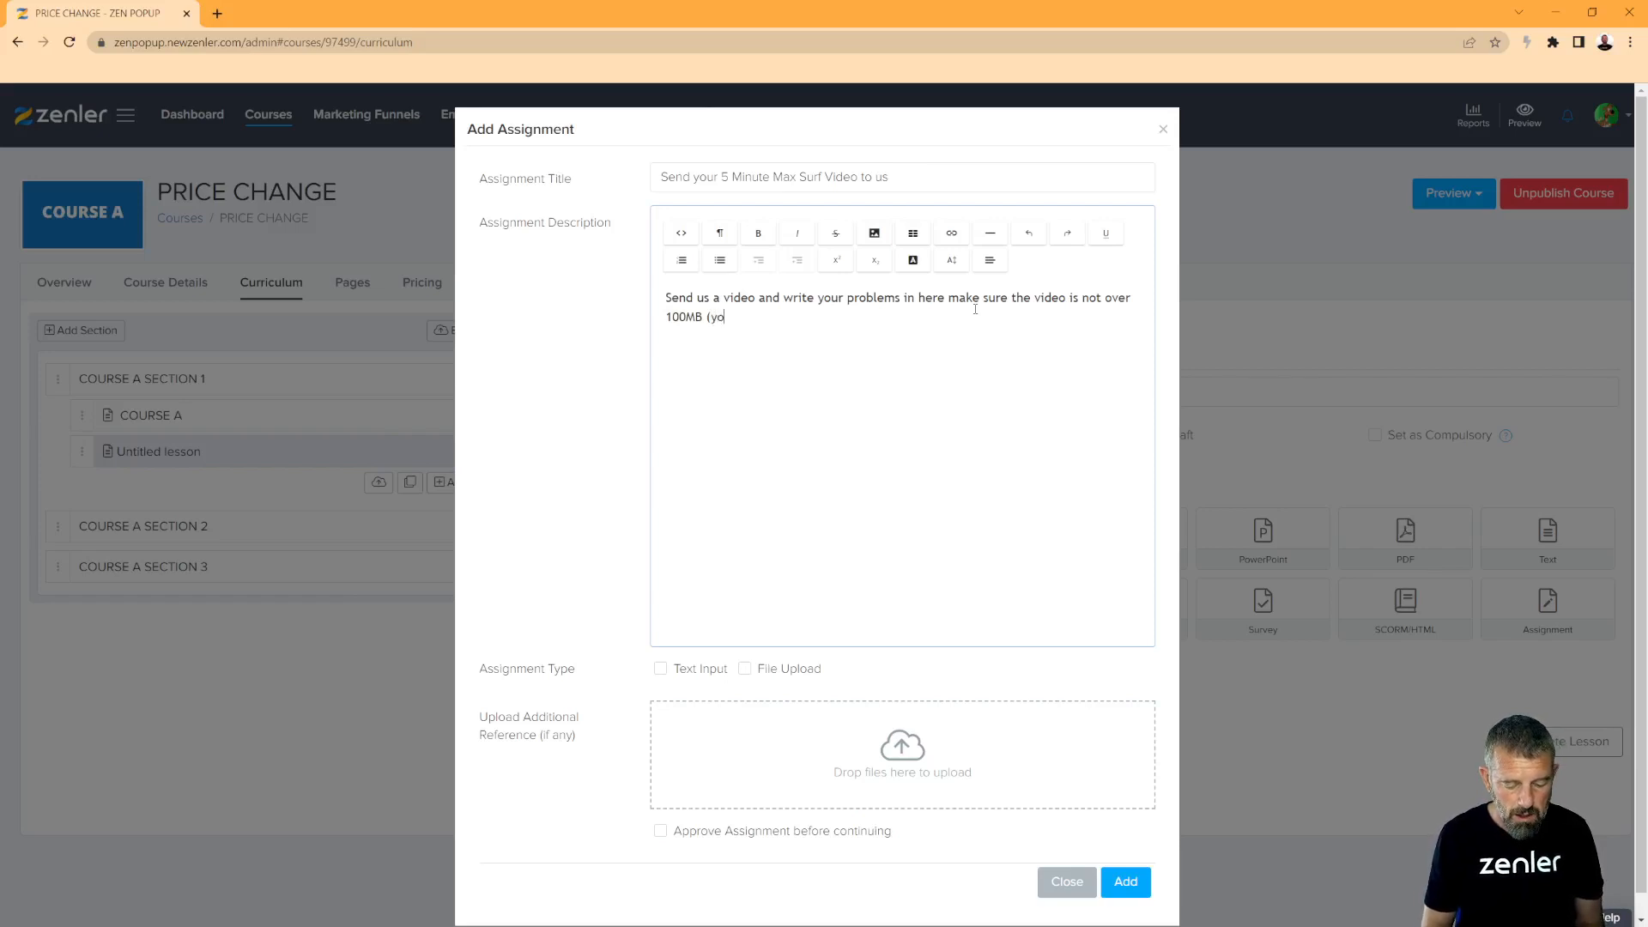
text(u can chec)
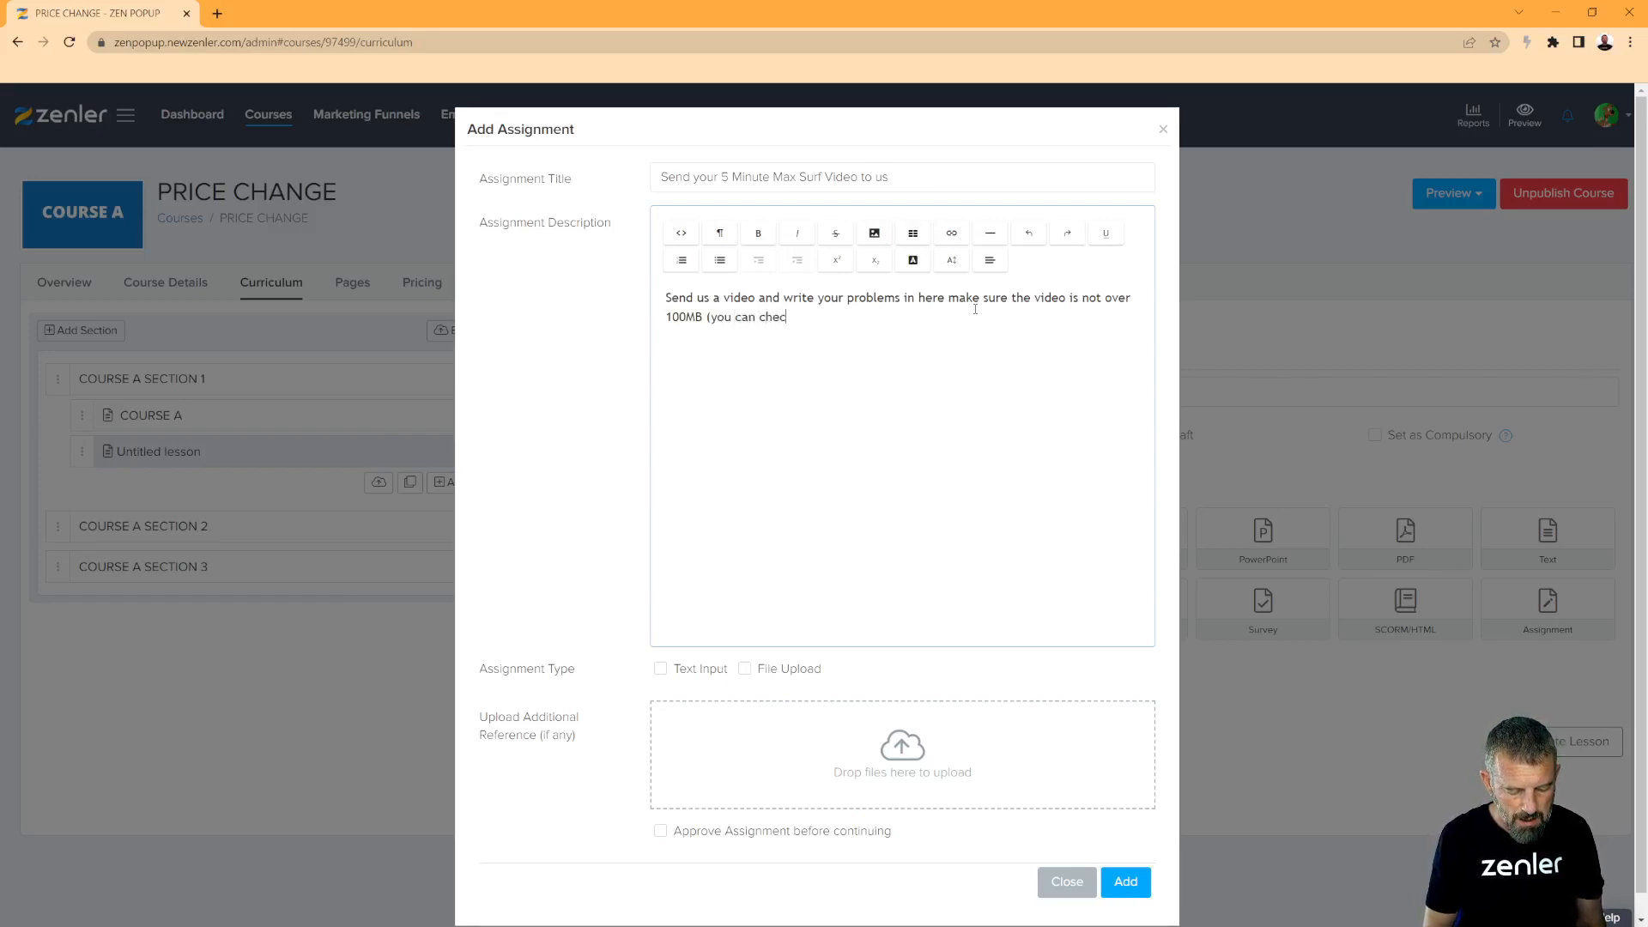
text(k file size by)
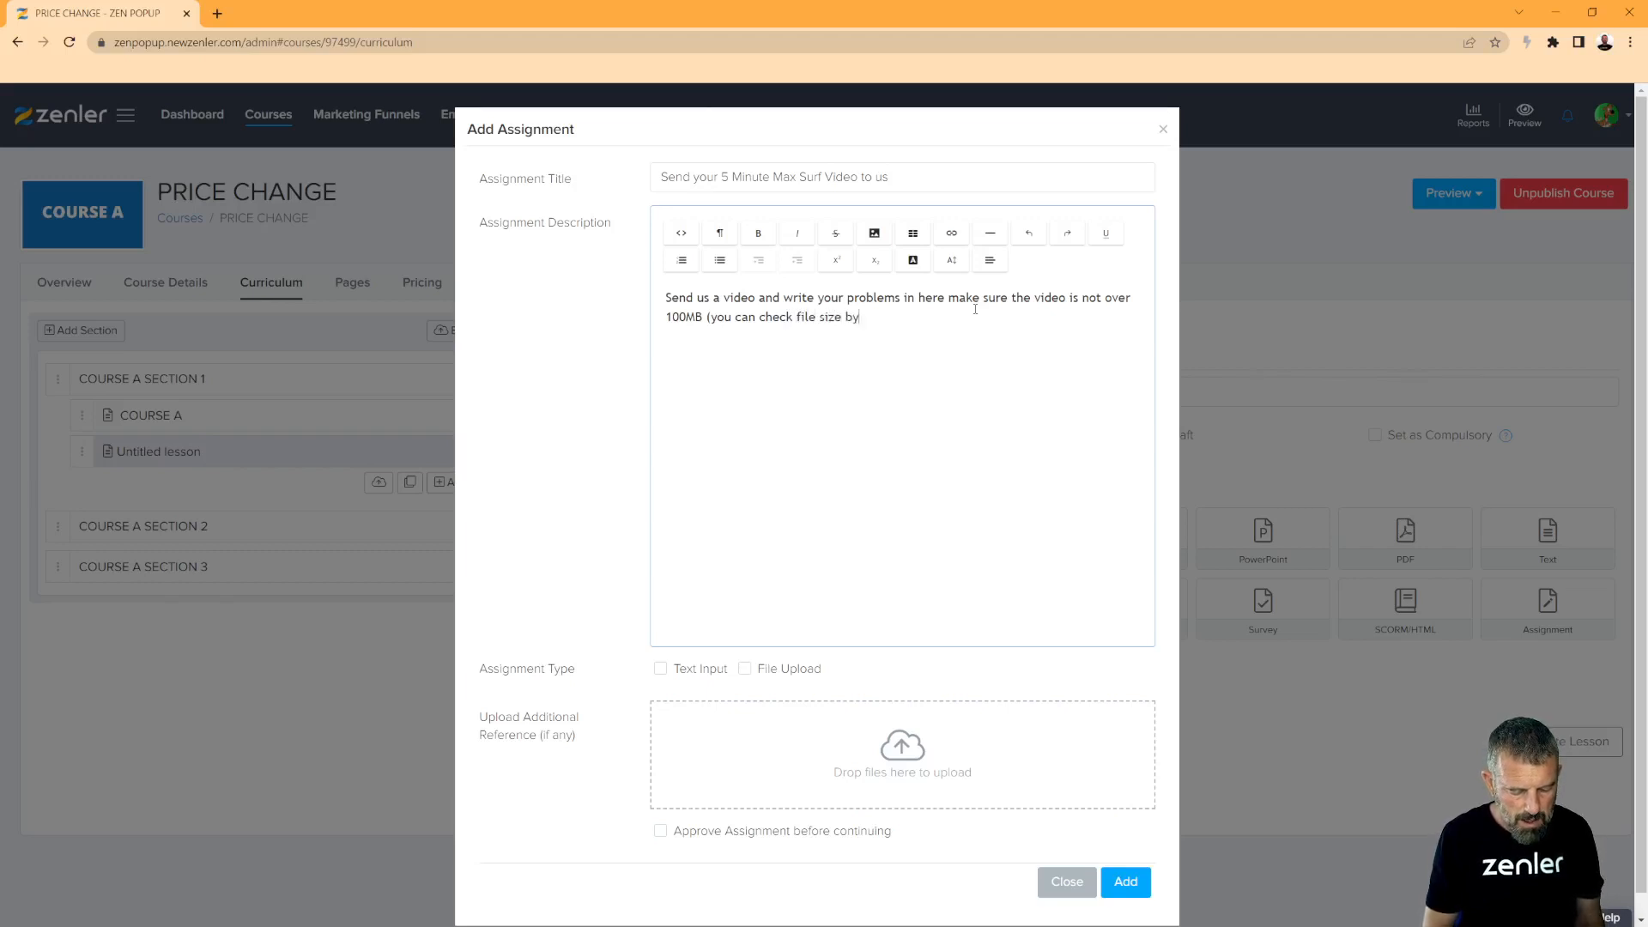
text( right clic)
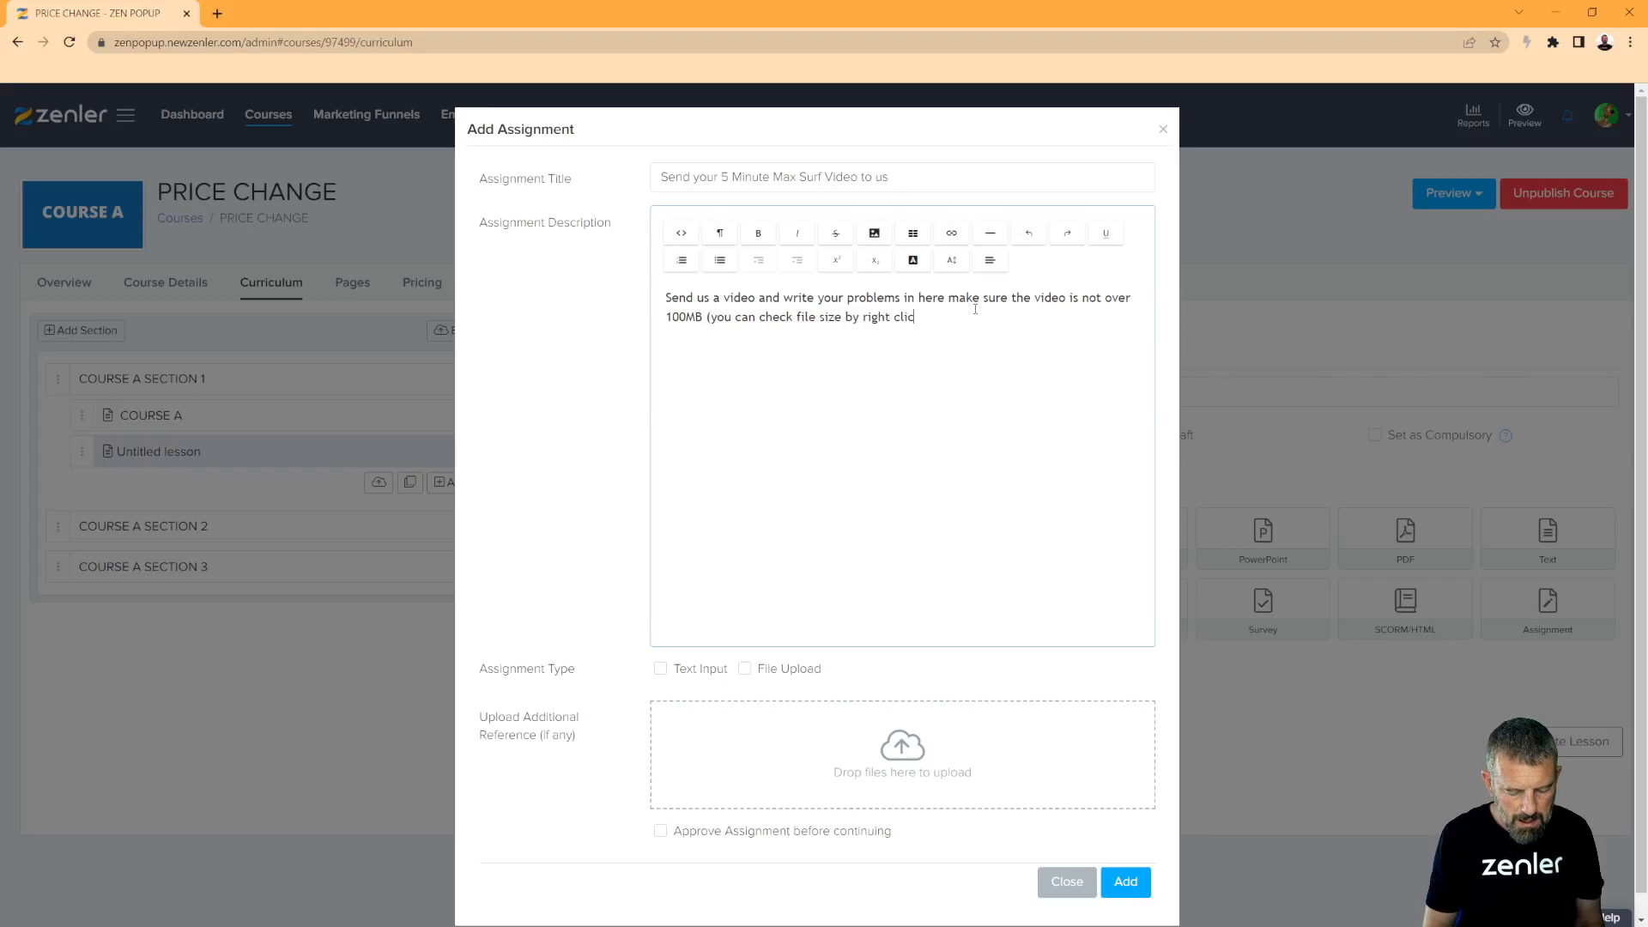
text(king on it )
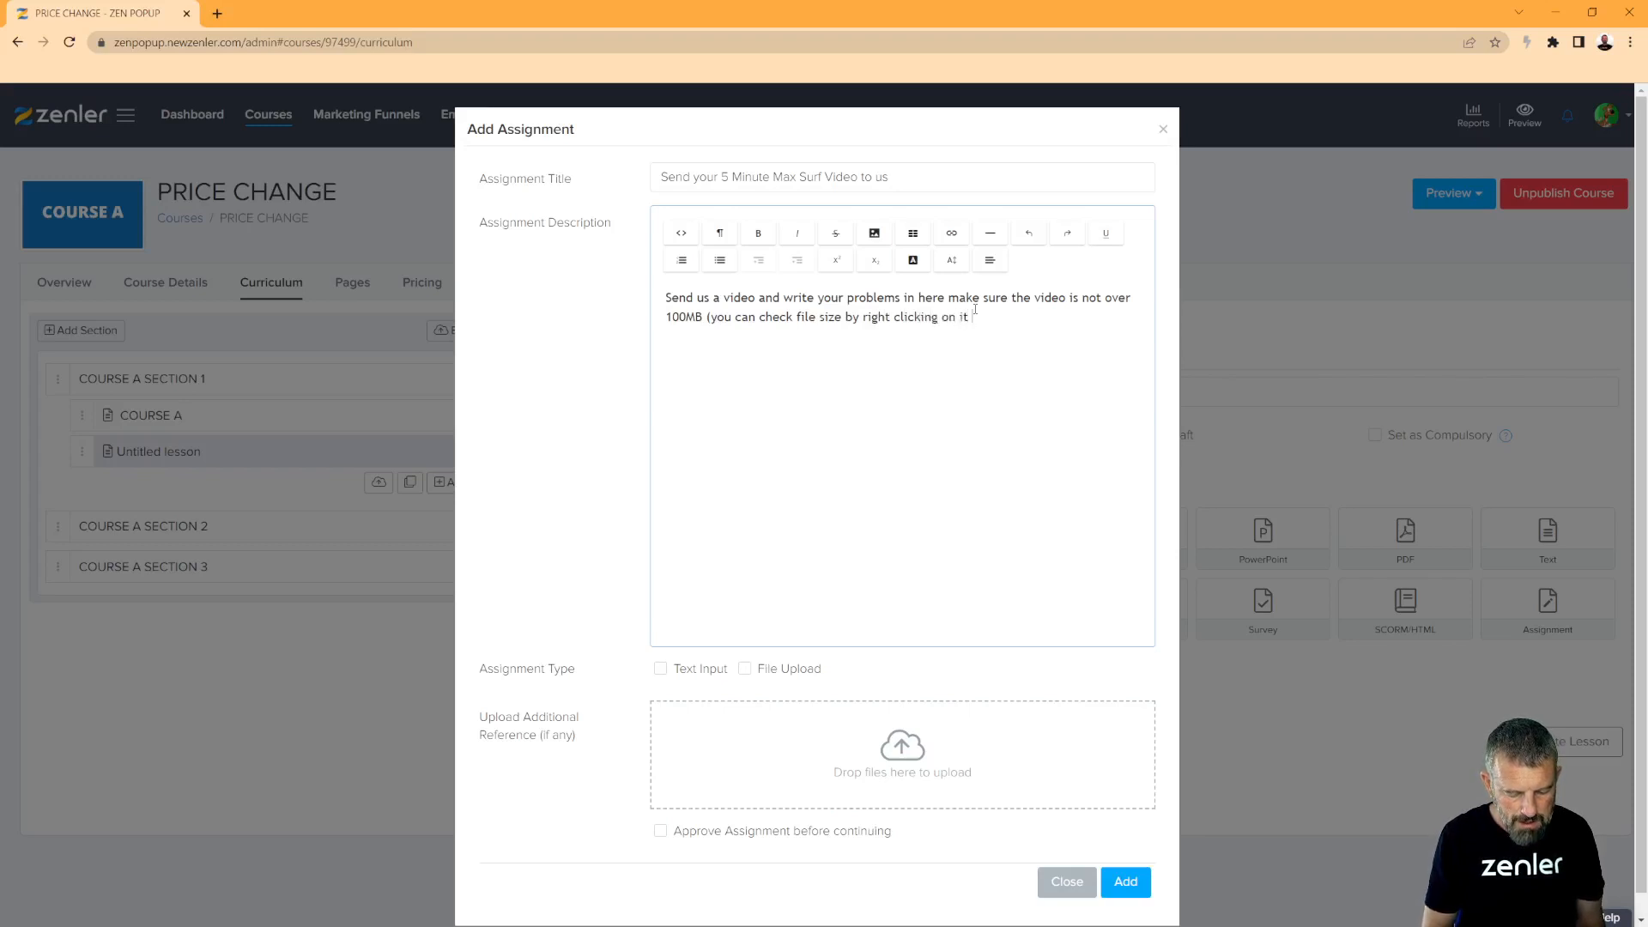
text(and going t)
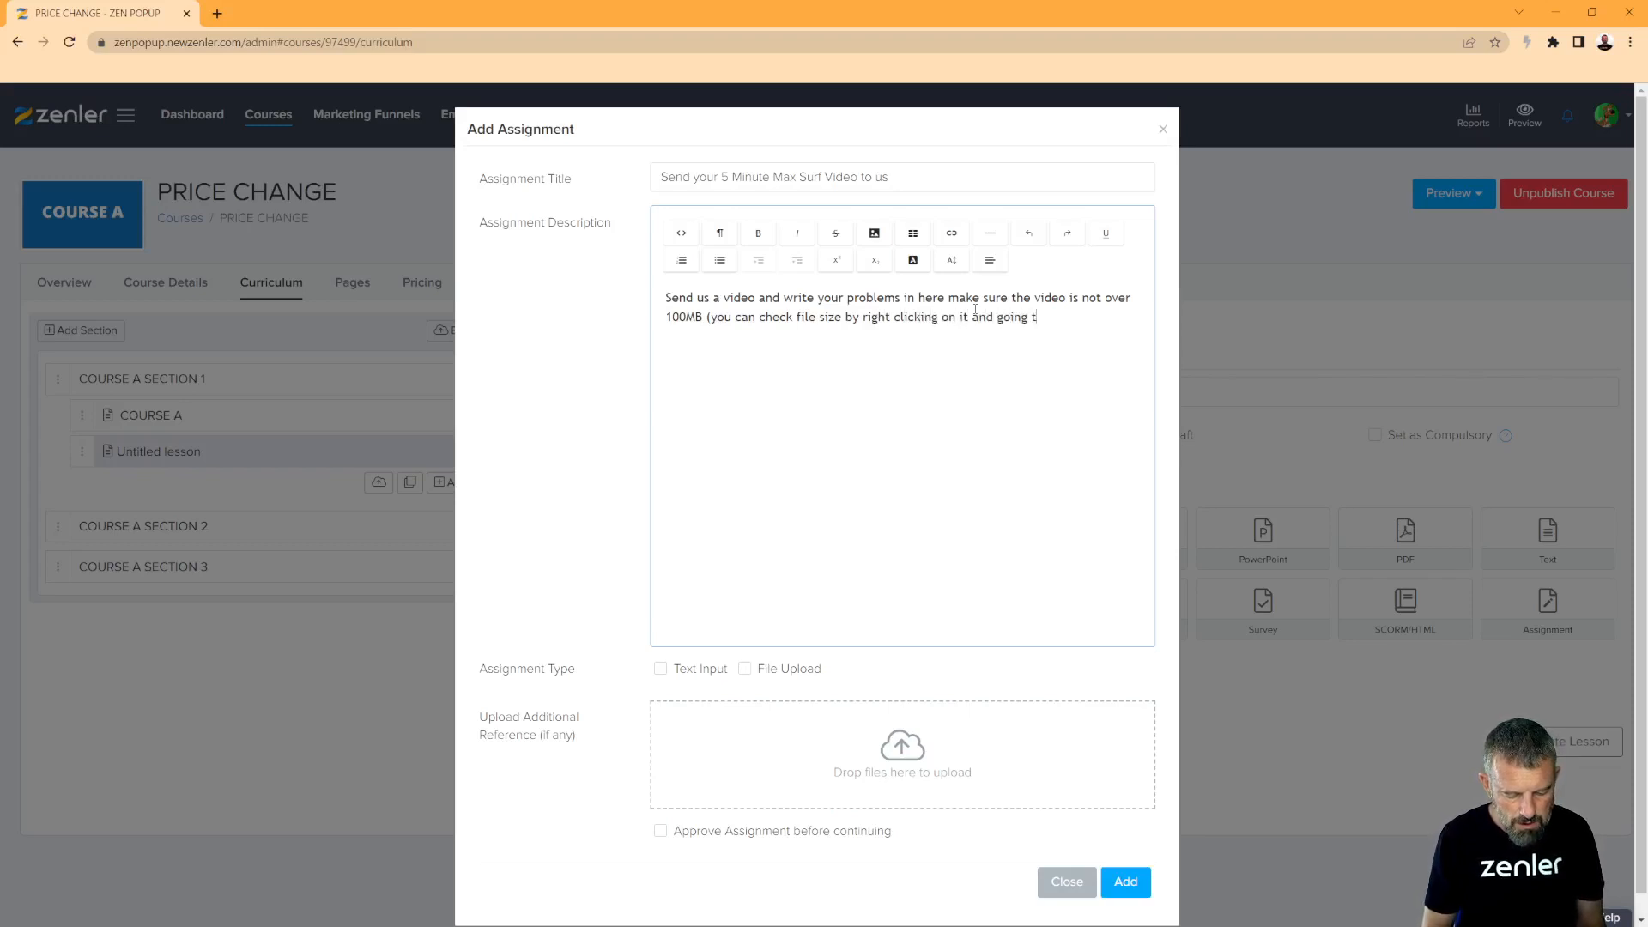
text(o properties))
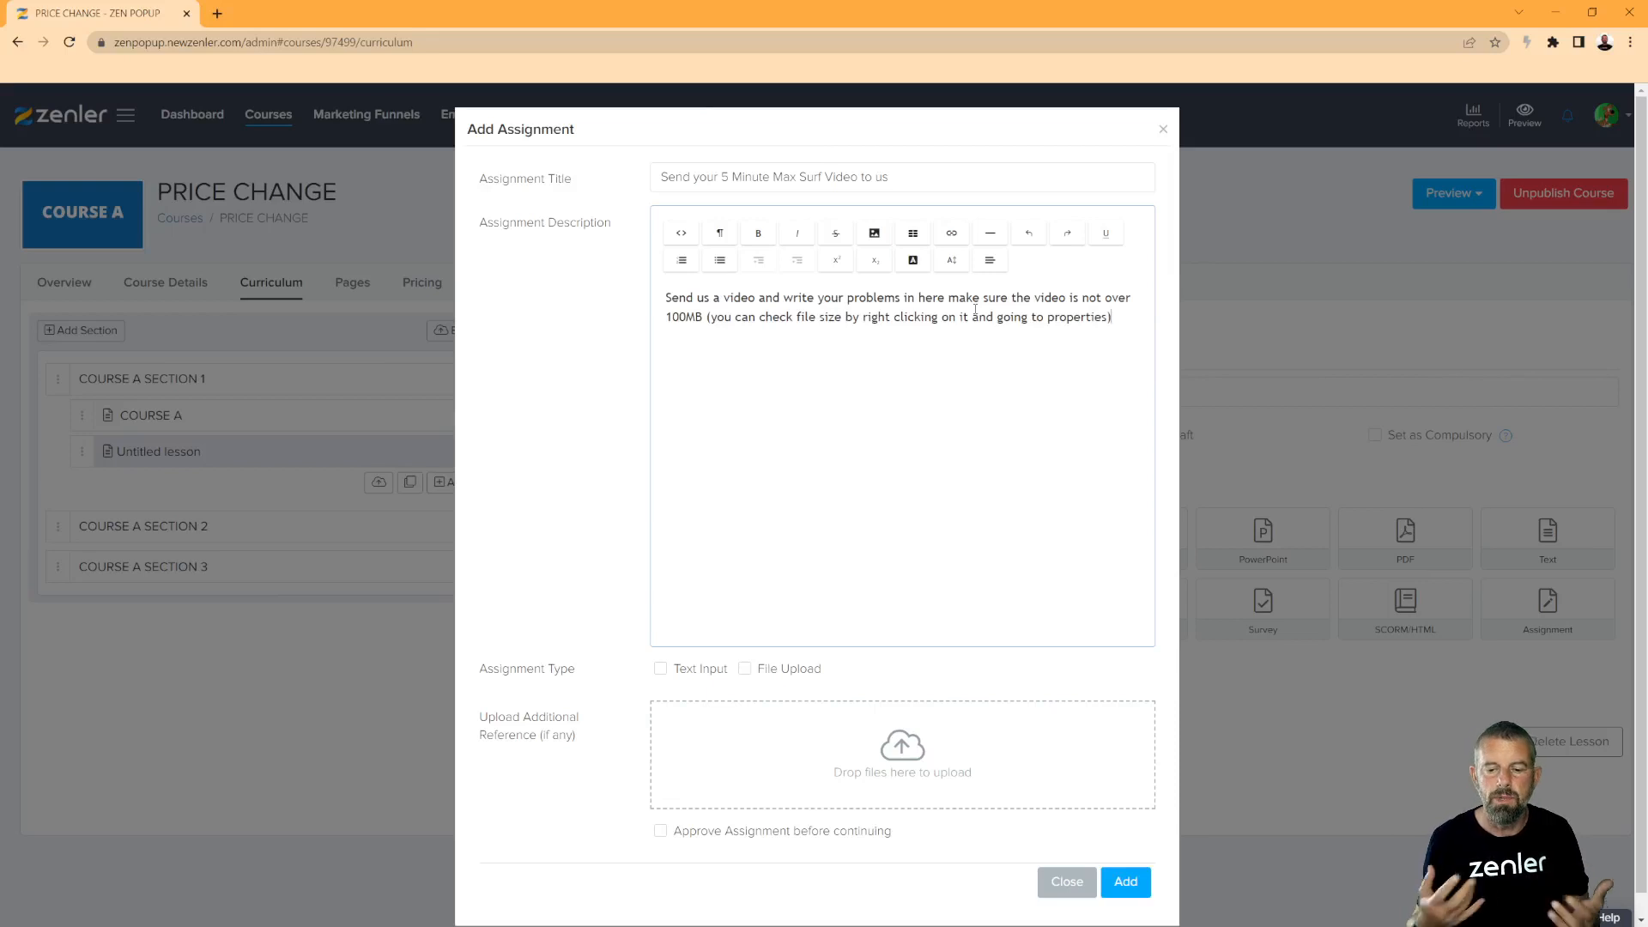
- Insert a new line above the description text and copy the assignment title into it
drag(749, 300, 890, 316)
click(907, 319)
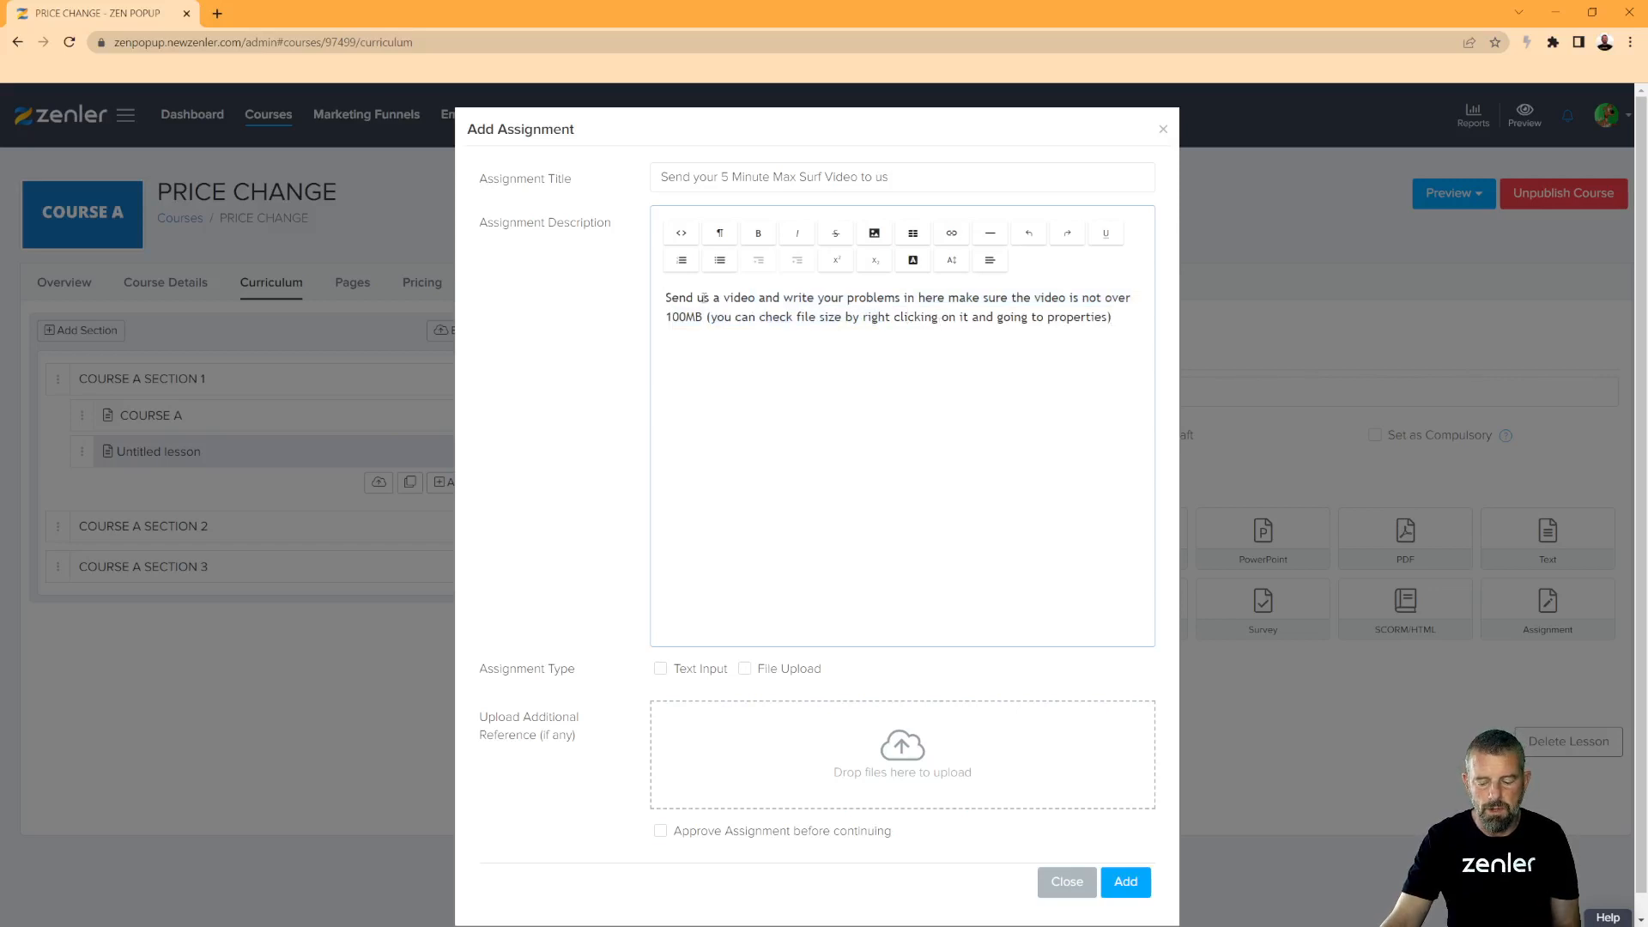
key(Return)
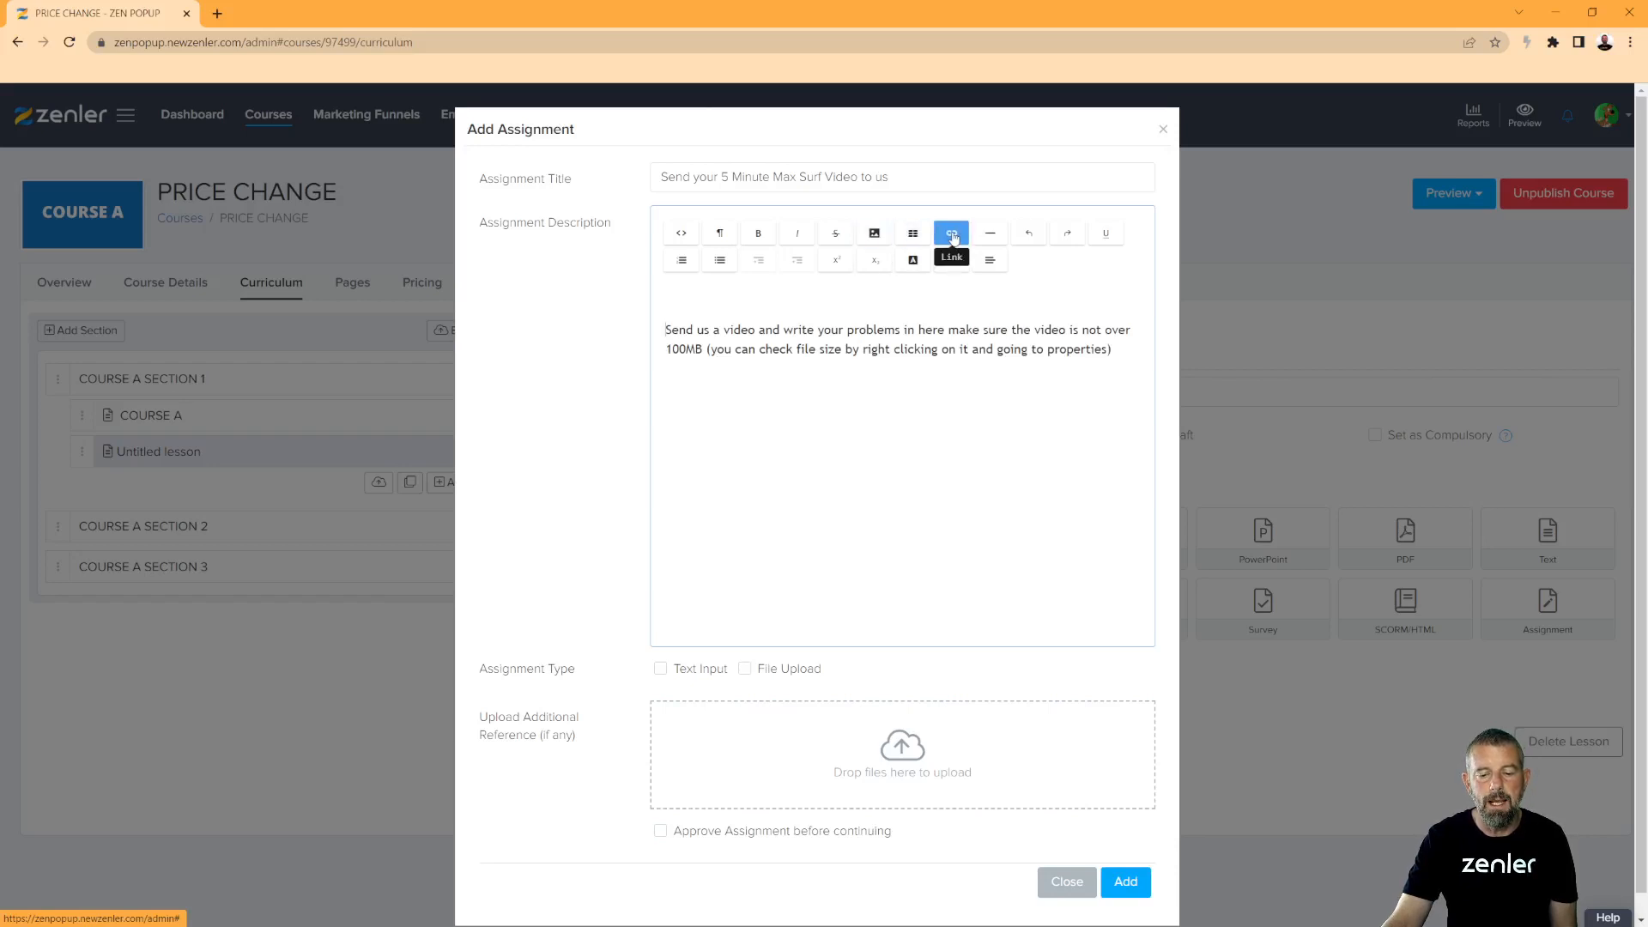
drag(942, 350, 747, 348)
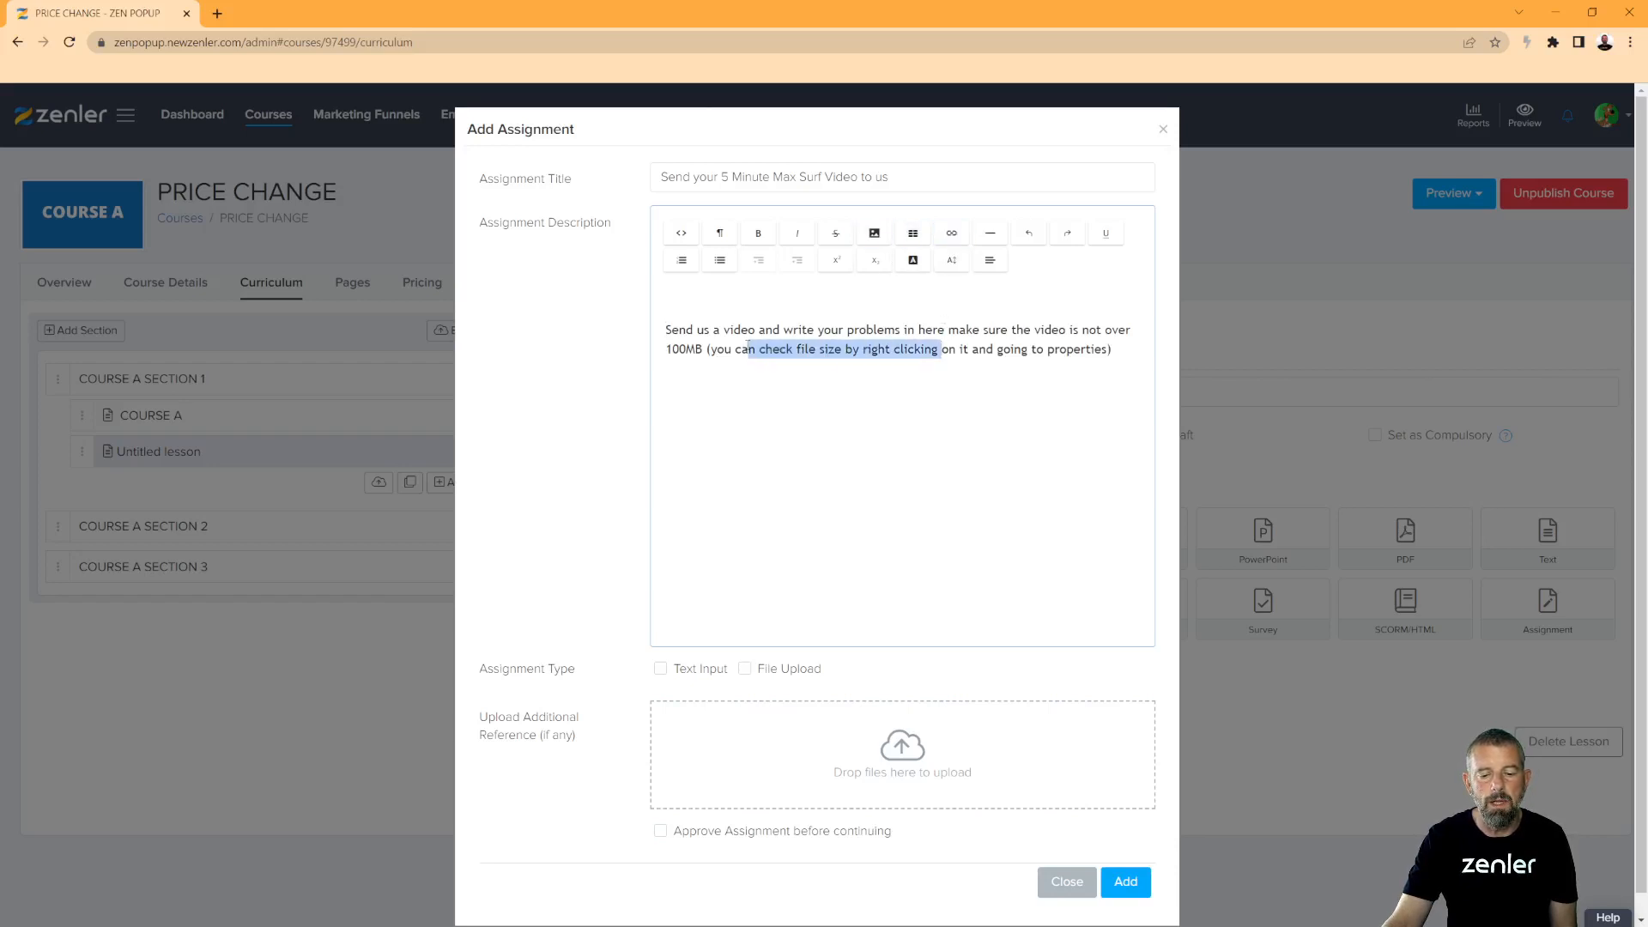
click(666, 330)
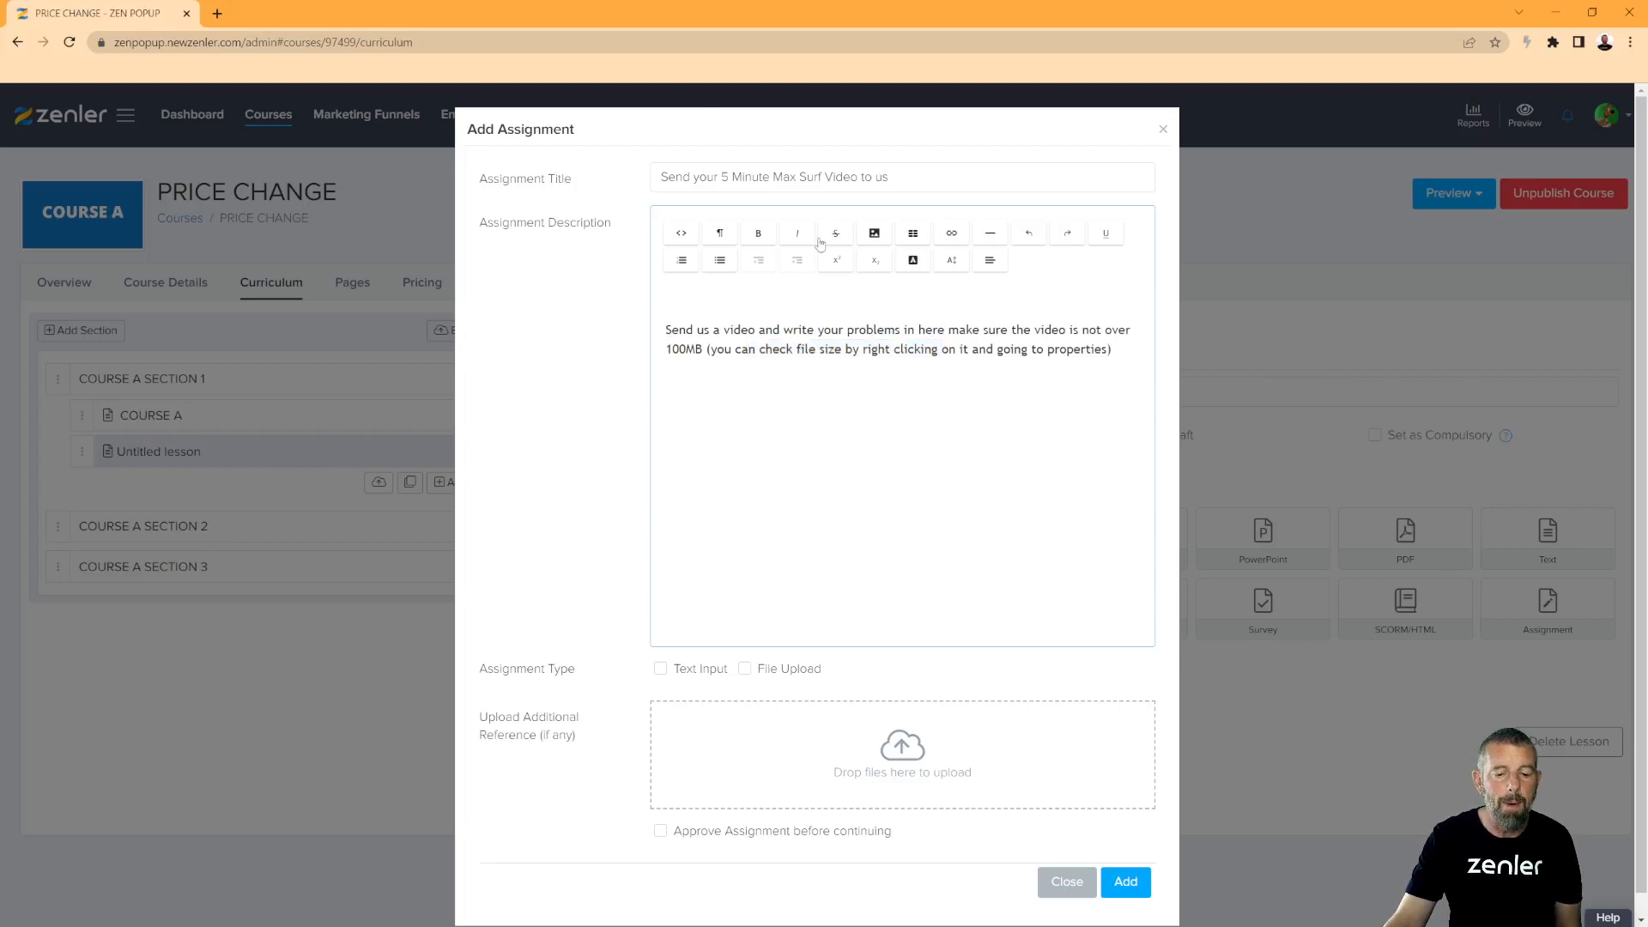
drag(898, 182, 622, 183)
key(ctrl+c)
click(751, 298)
key(ctrl+v)
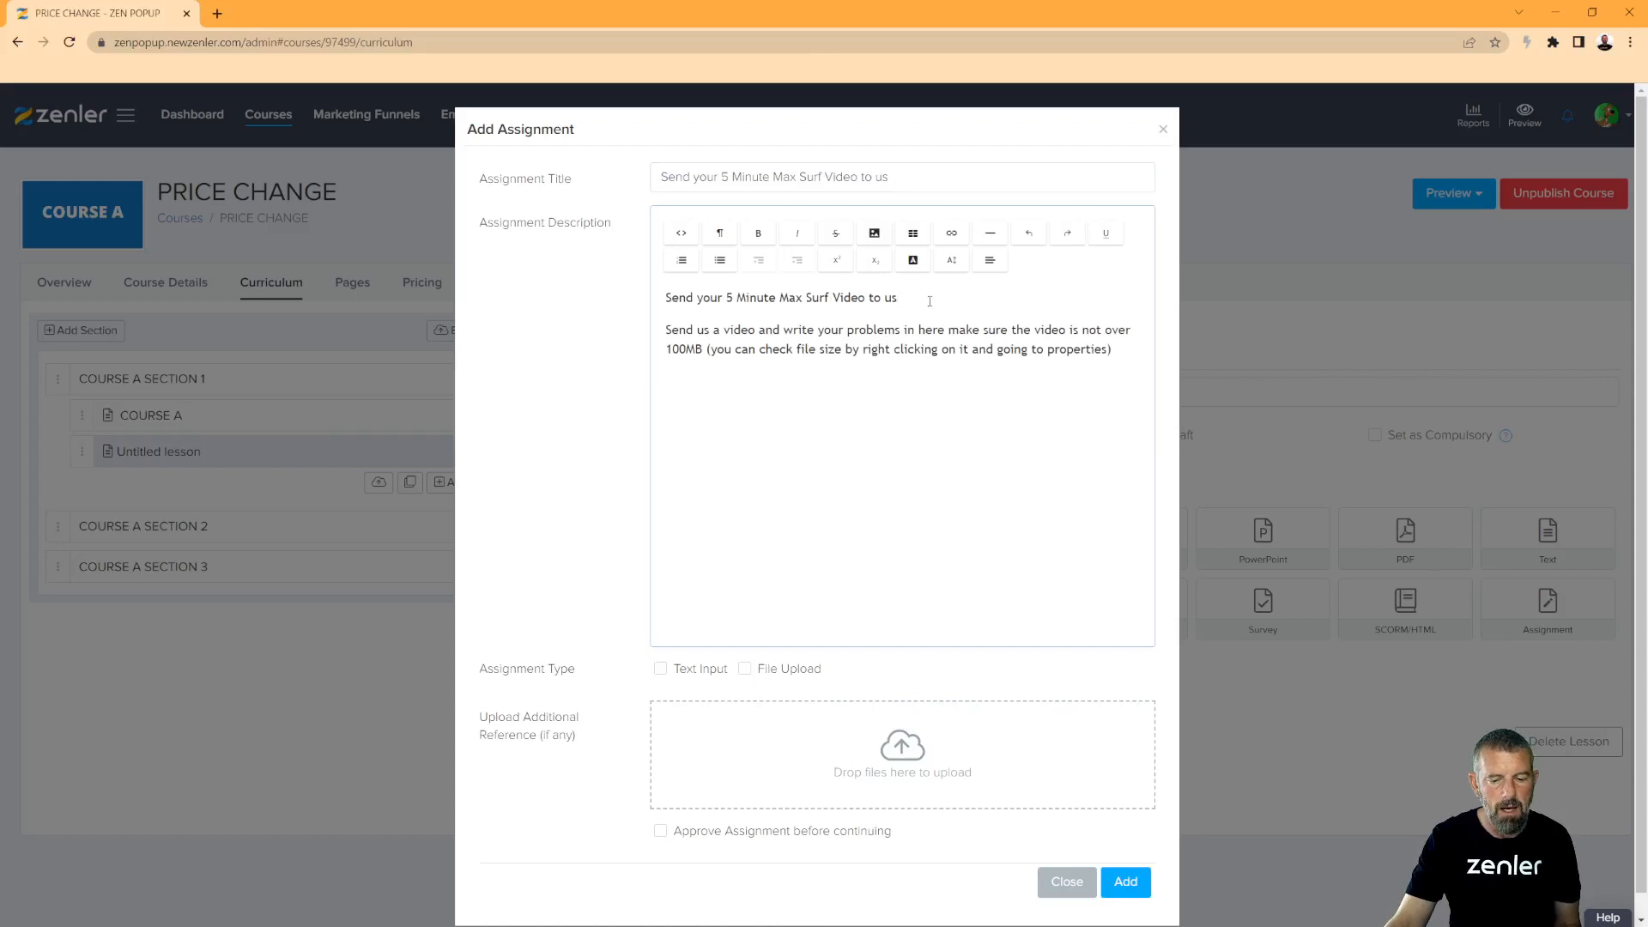
- Format the copied title line in the description as a large heading
drag(925, 302, 663, 298)
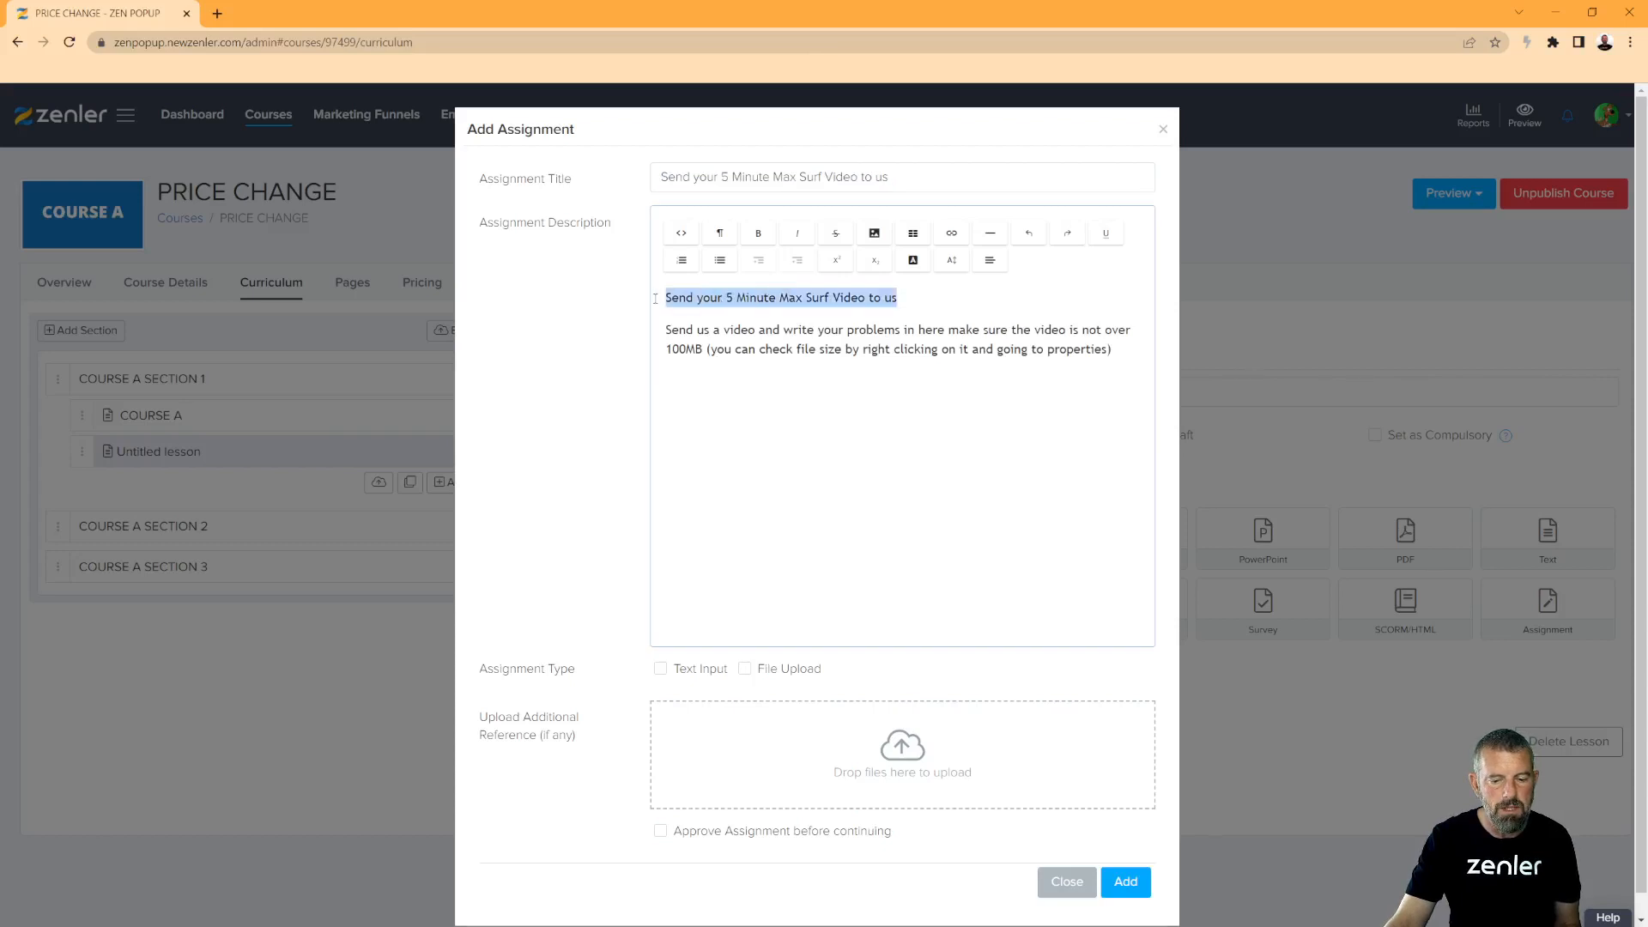
click(719, 235)
click(756, 378)
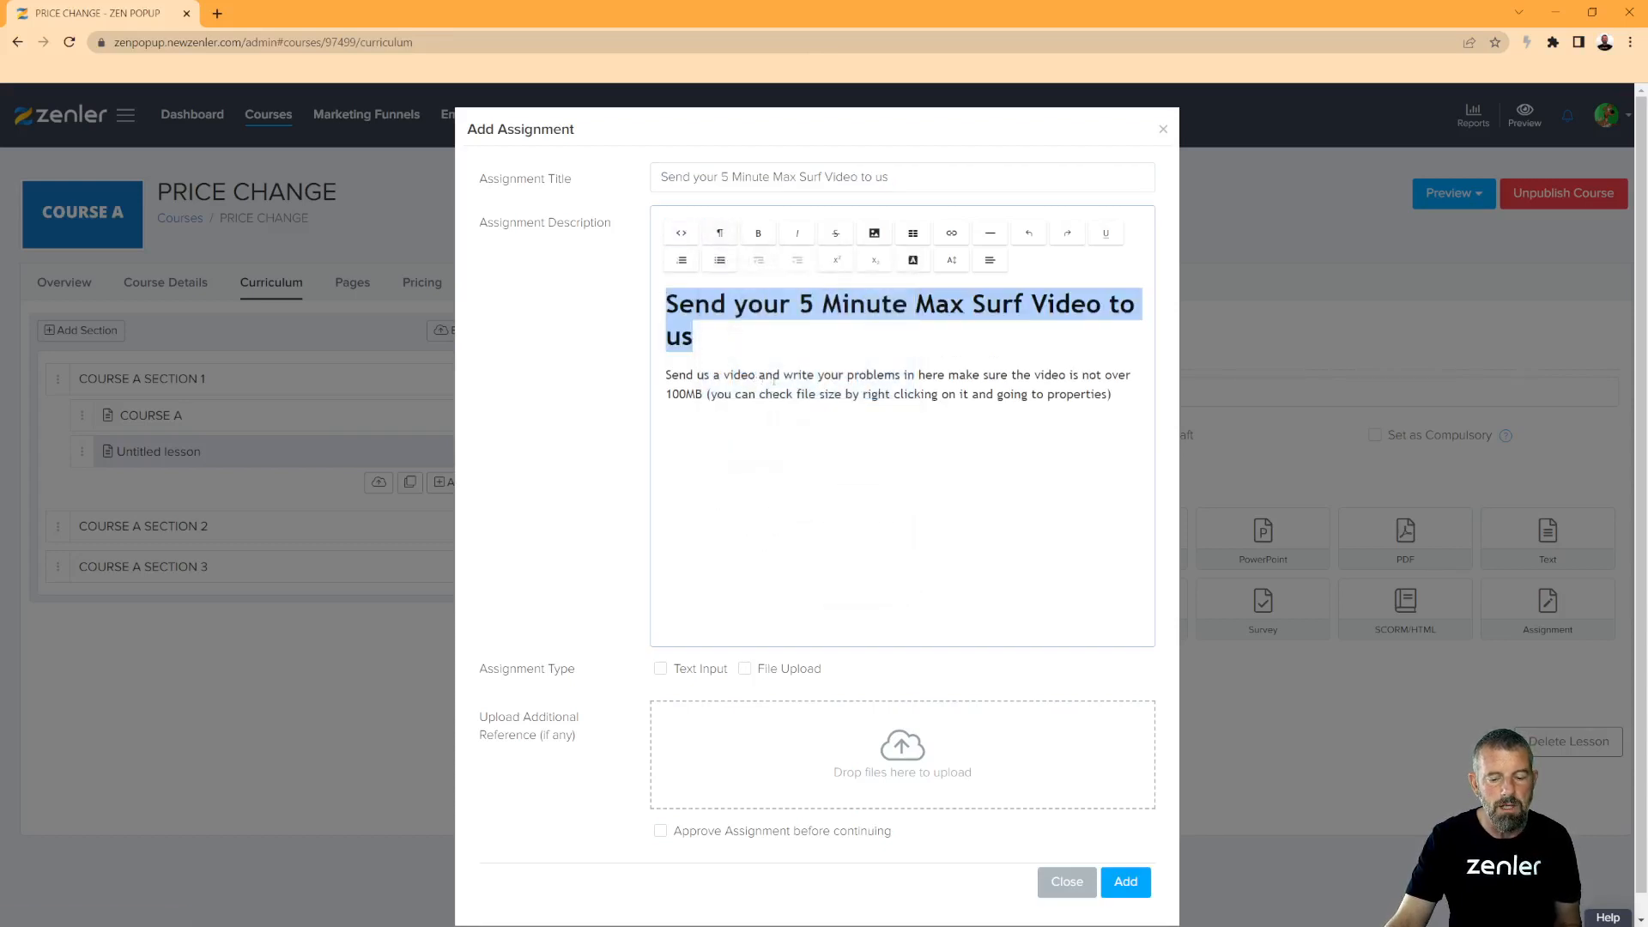
click(1056, 423)
- Make the description text from "Send us a video" through "100MB" bold
drag(1116, 397, 647, 383)
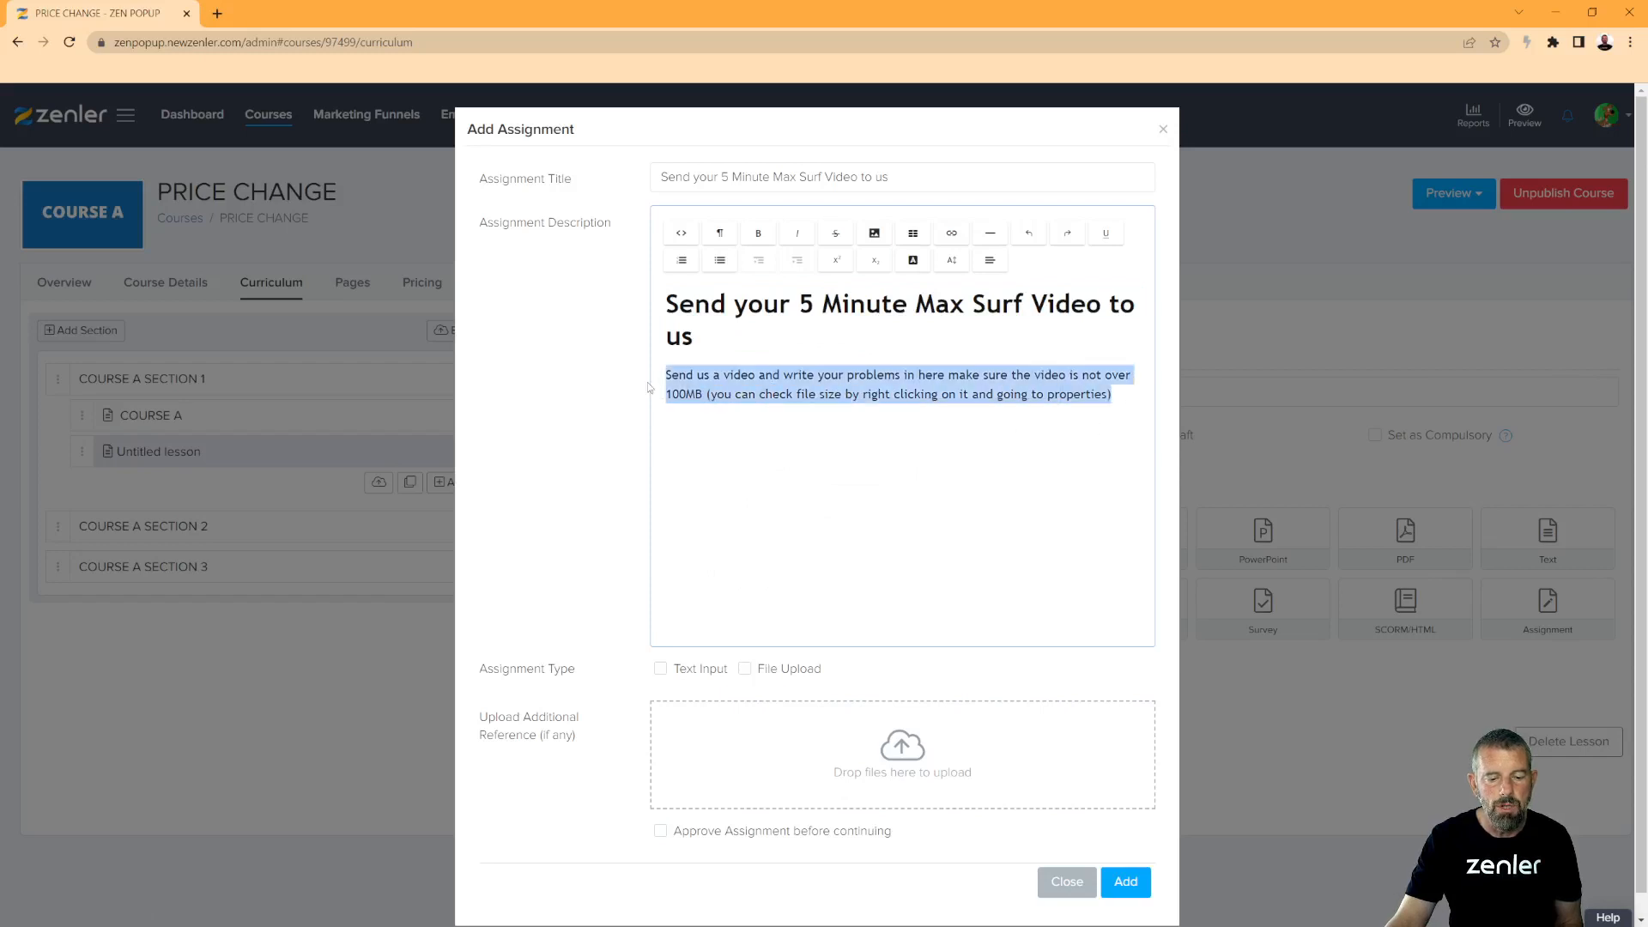
click(808, 398)
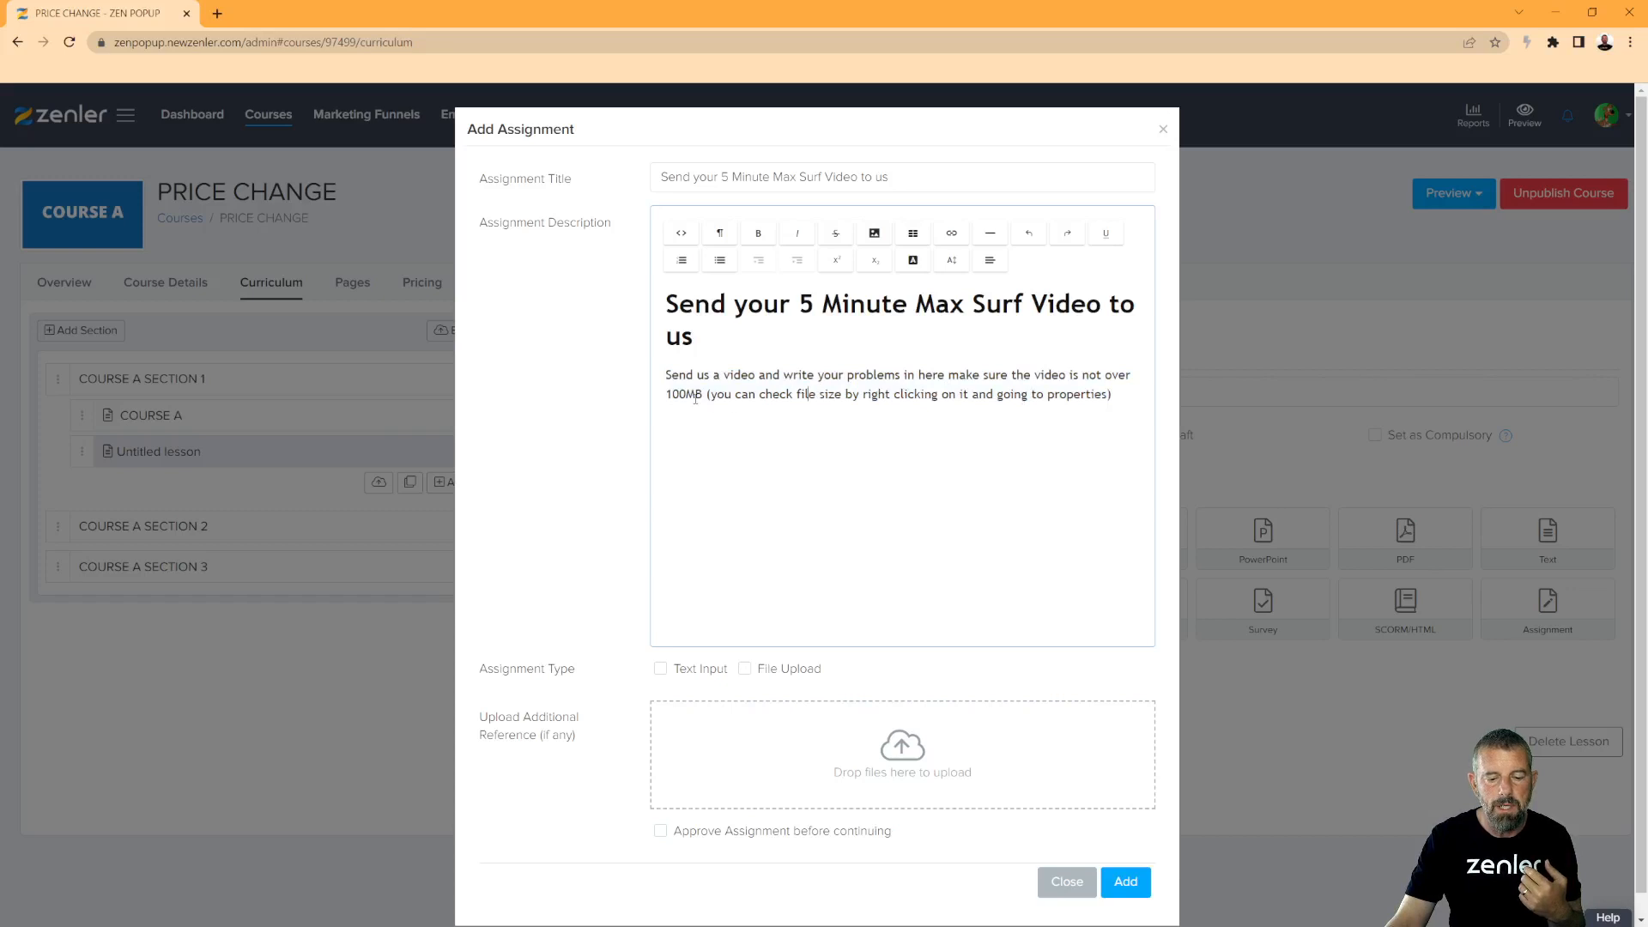
drag(702, 395, 668, 376)
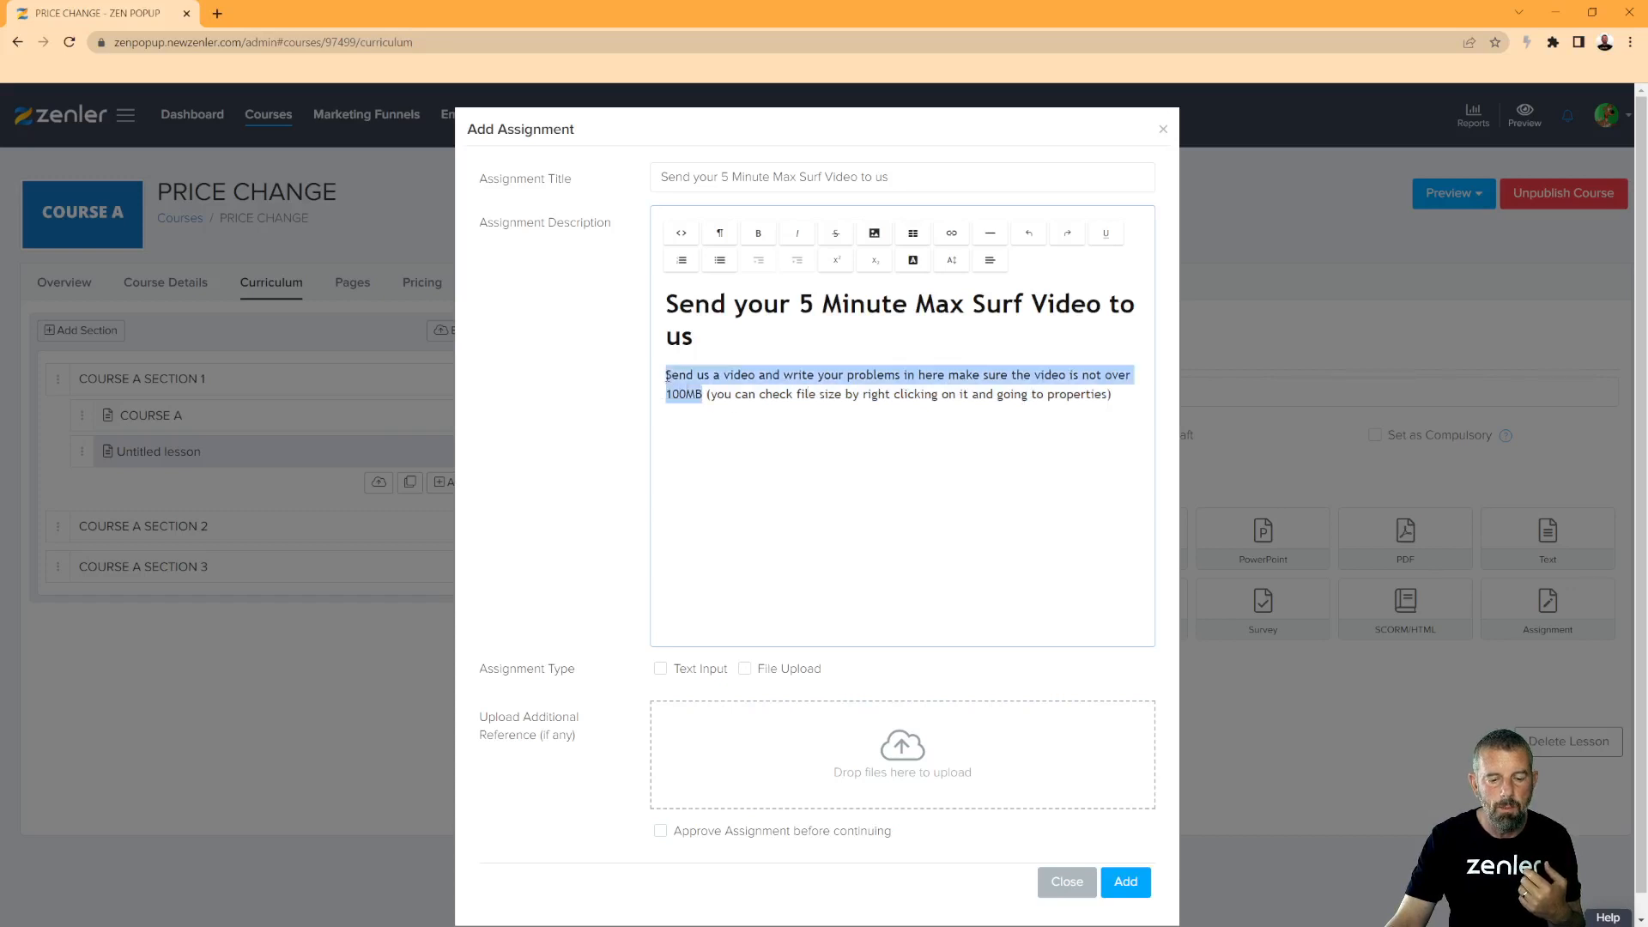
click(758, 233)
click(956, 264)
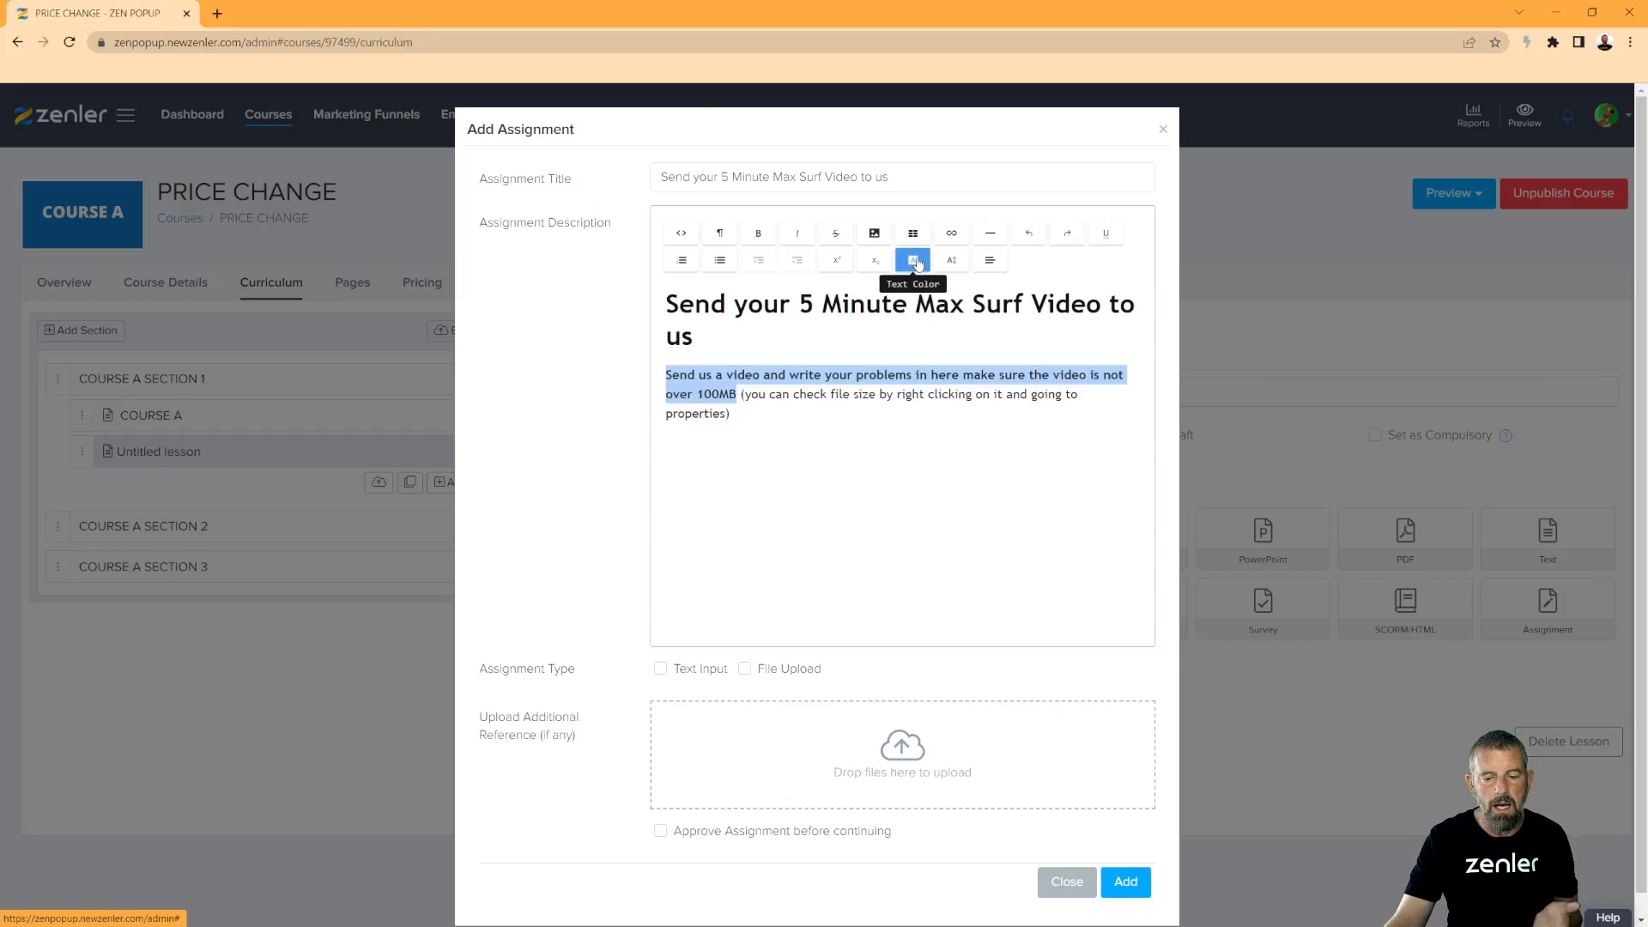
- Enable both Text Input and File Upload as the assignment types
click(843, 438)
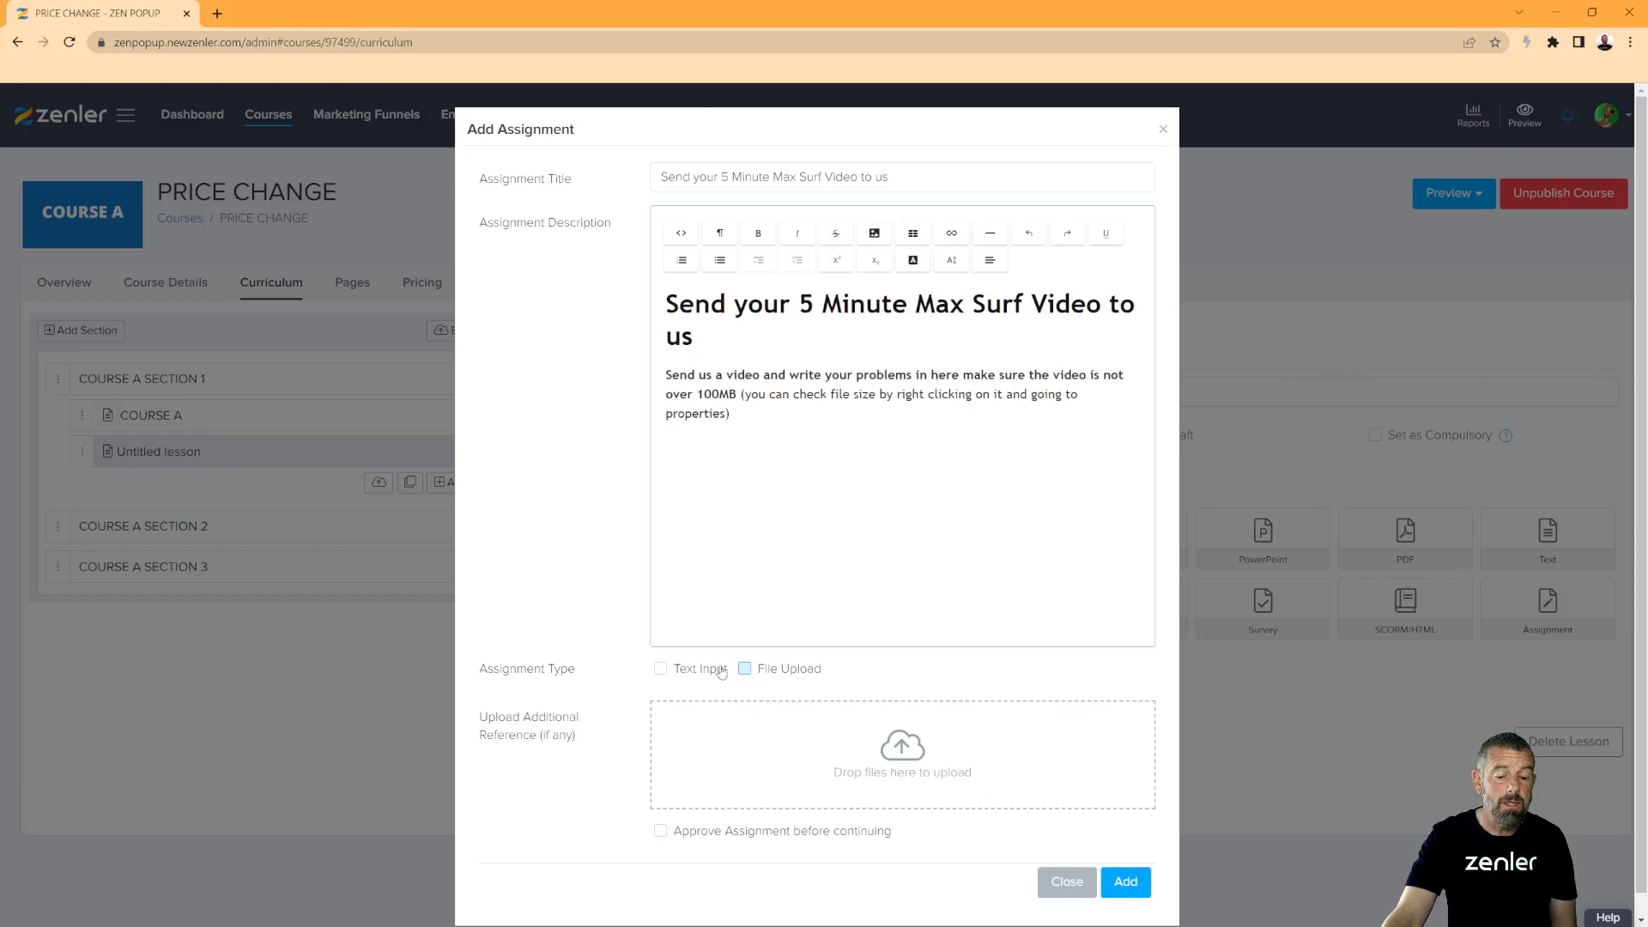
click(660, 671)
click(745, 669)
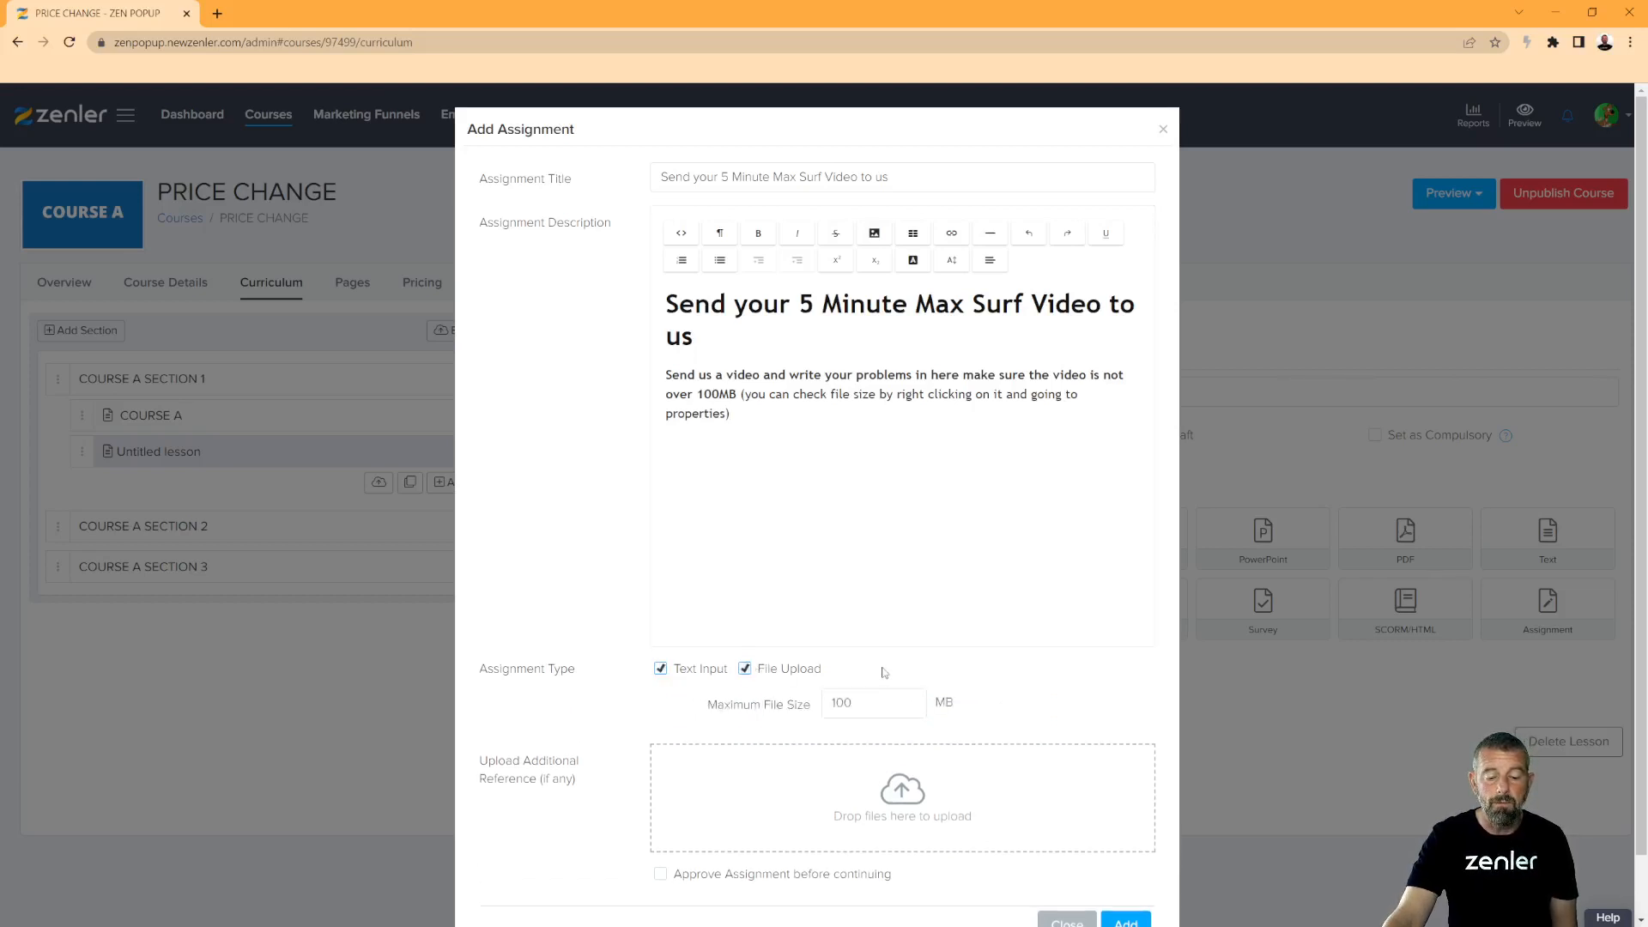
click(744, 670)
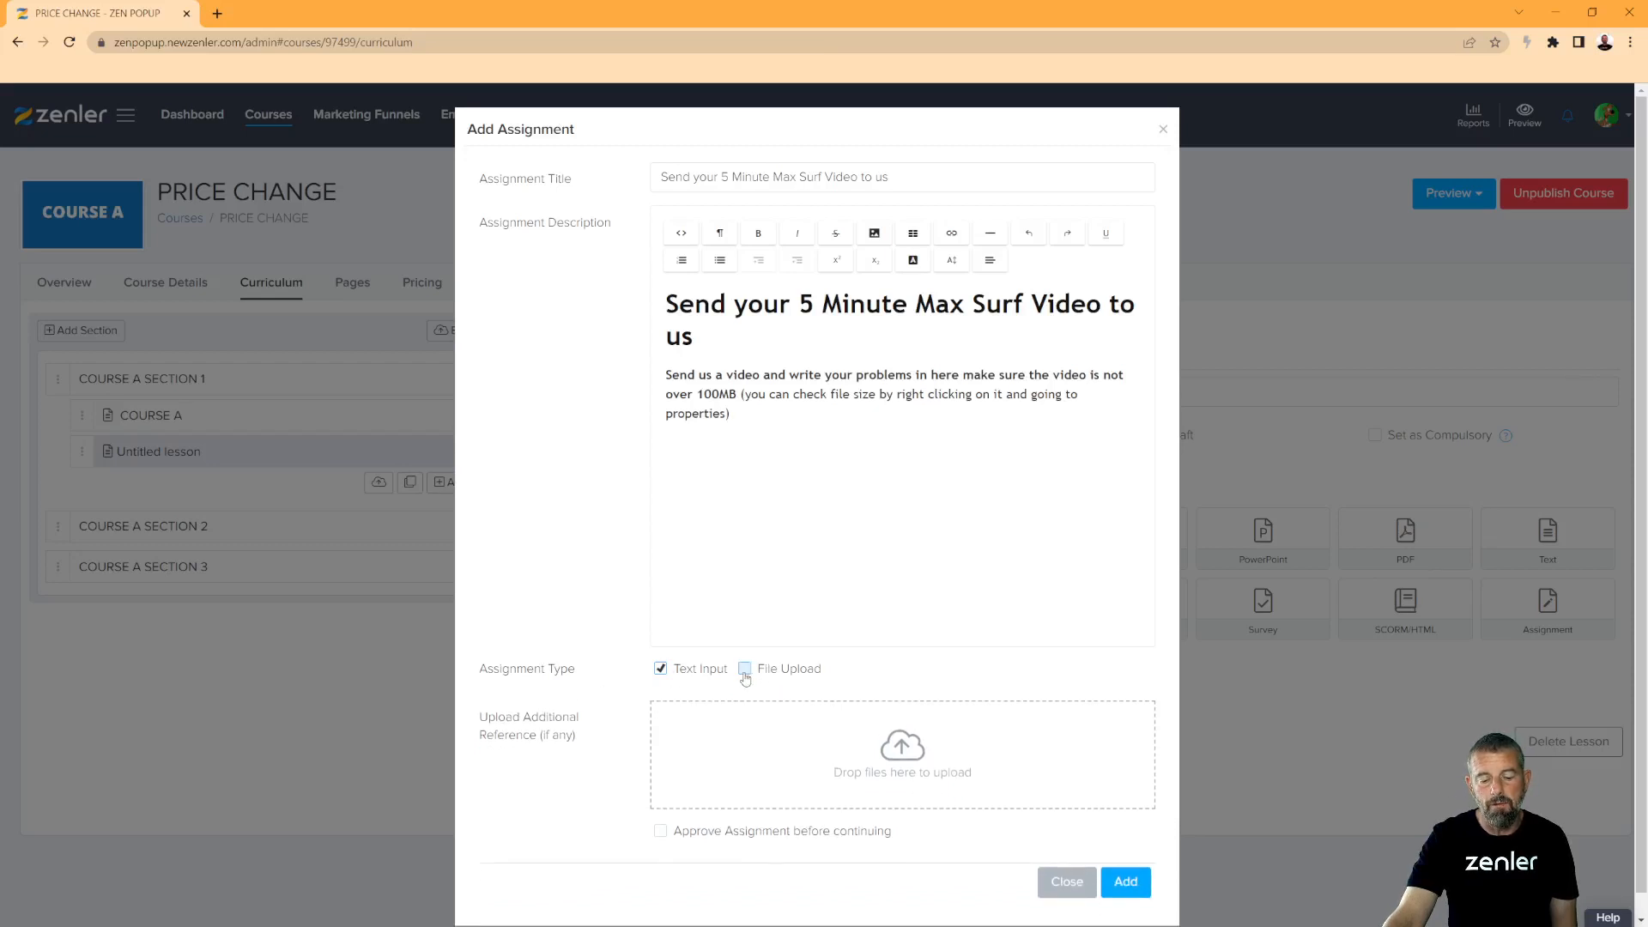
click(779, 661)
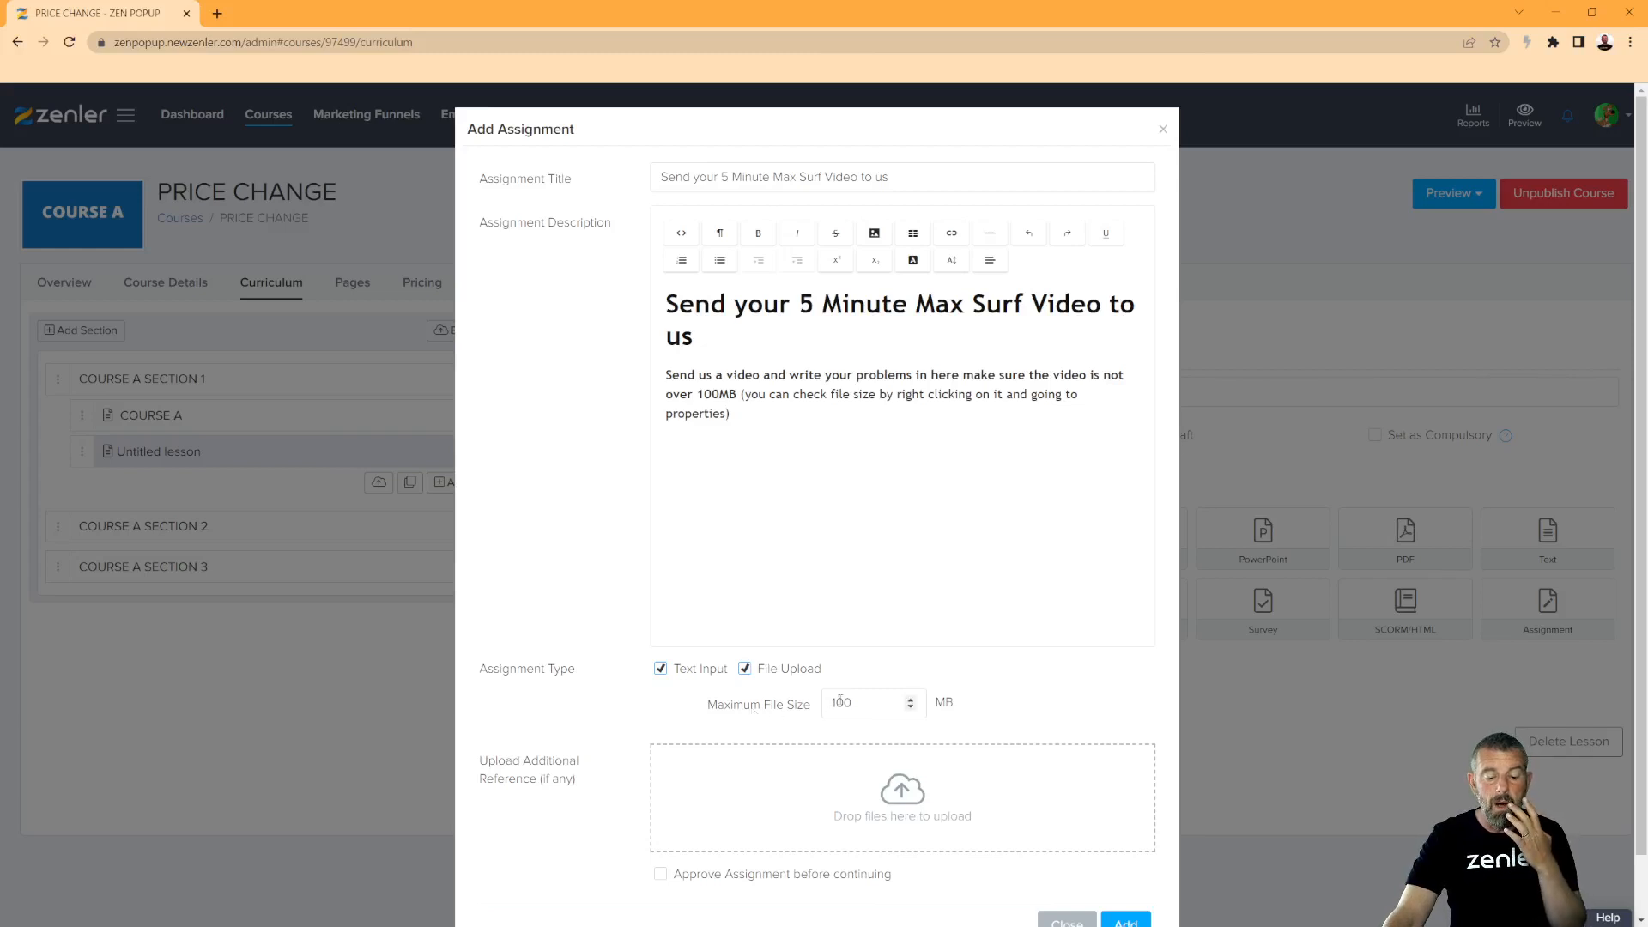
- Upload tihany-7403356_1920.jpg from the Desktop as the assignment's additional reference file
scroll(648, 746, down, 1)
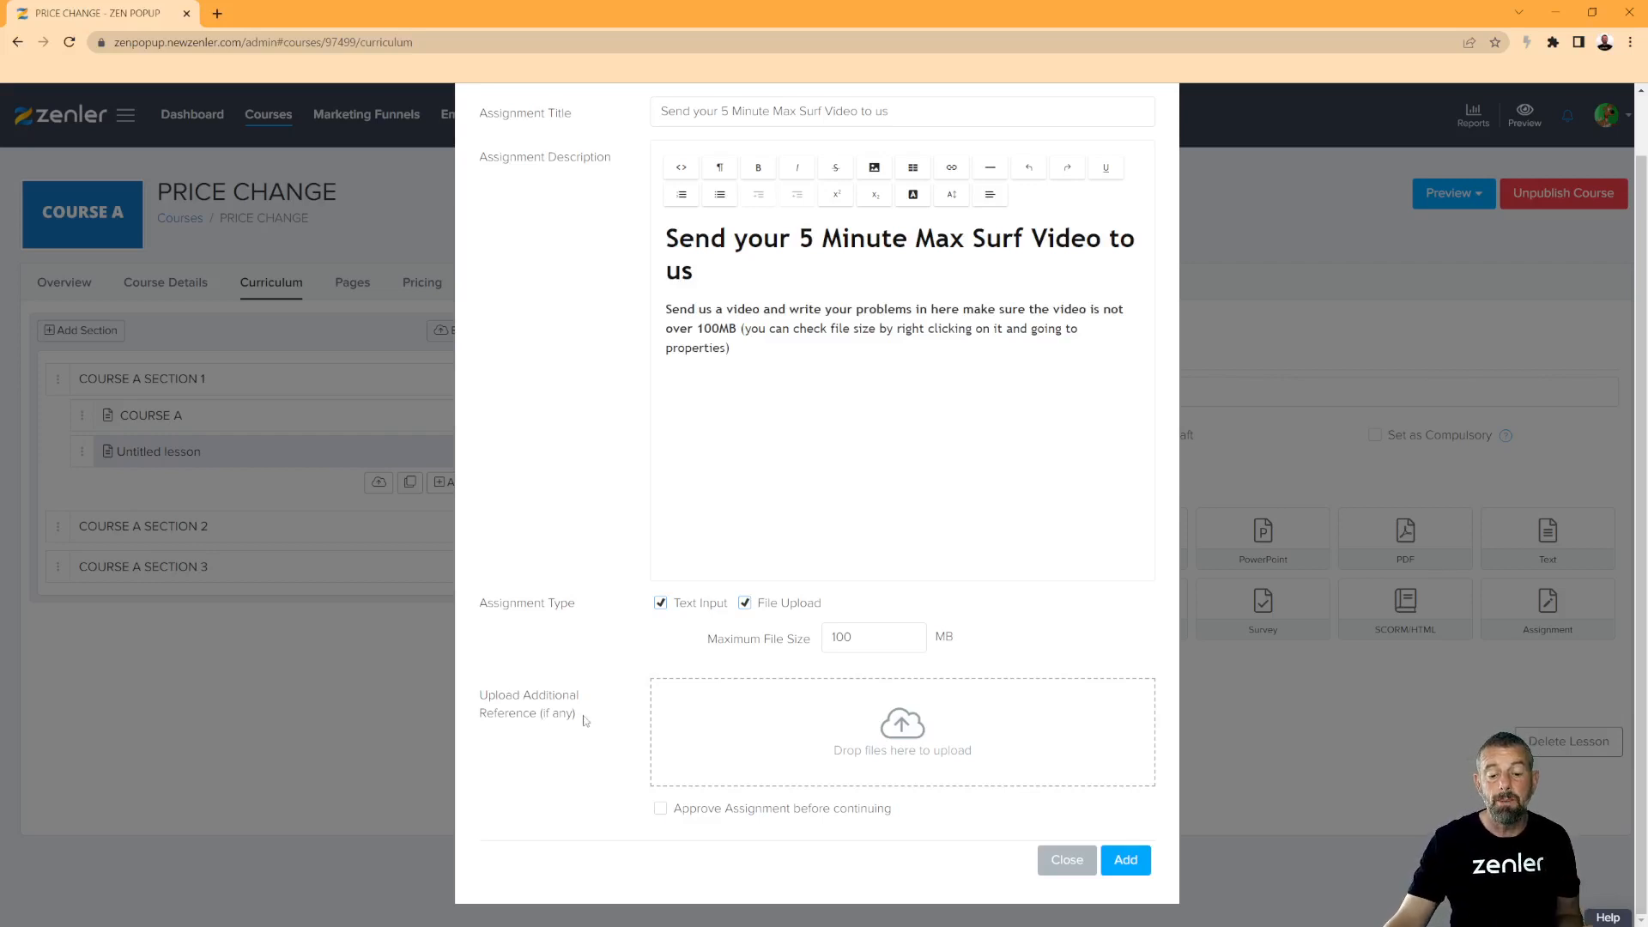
click(901, 726)
click(352, 142)
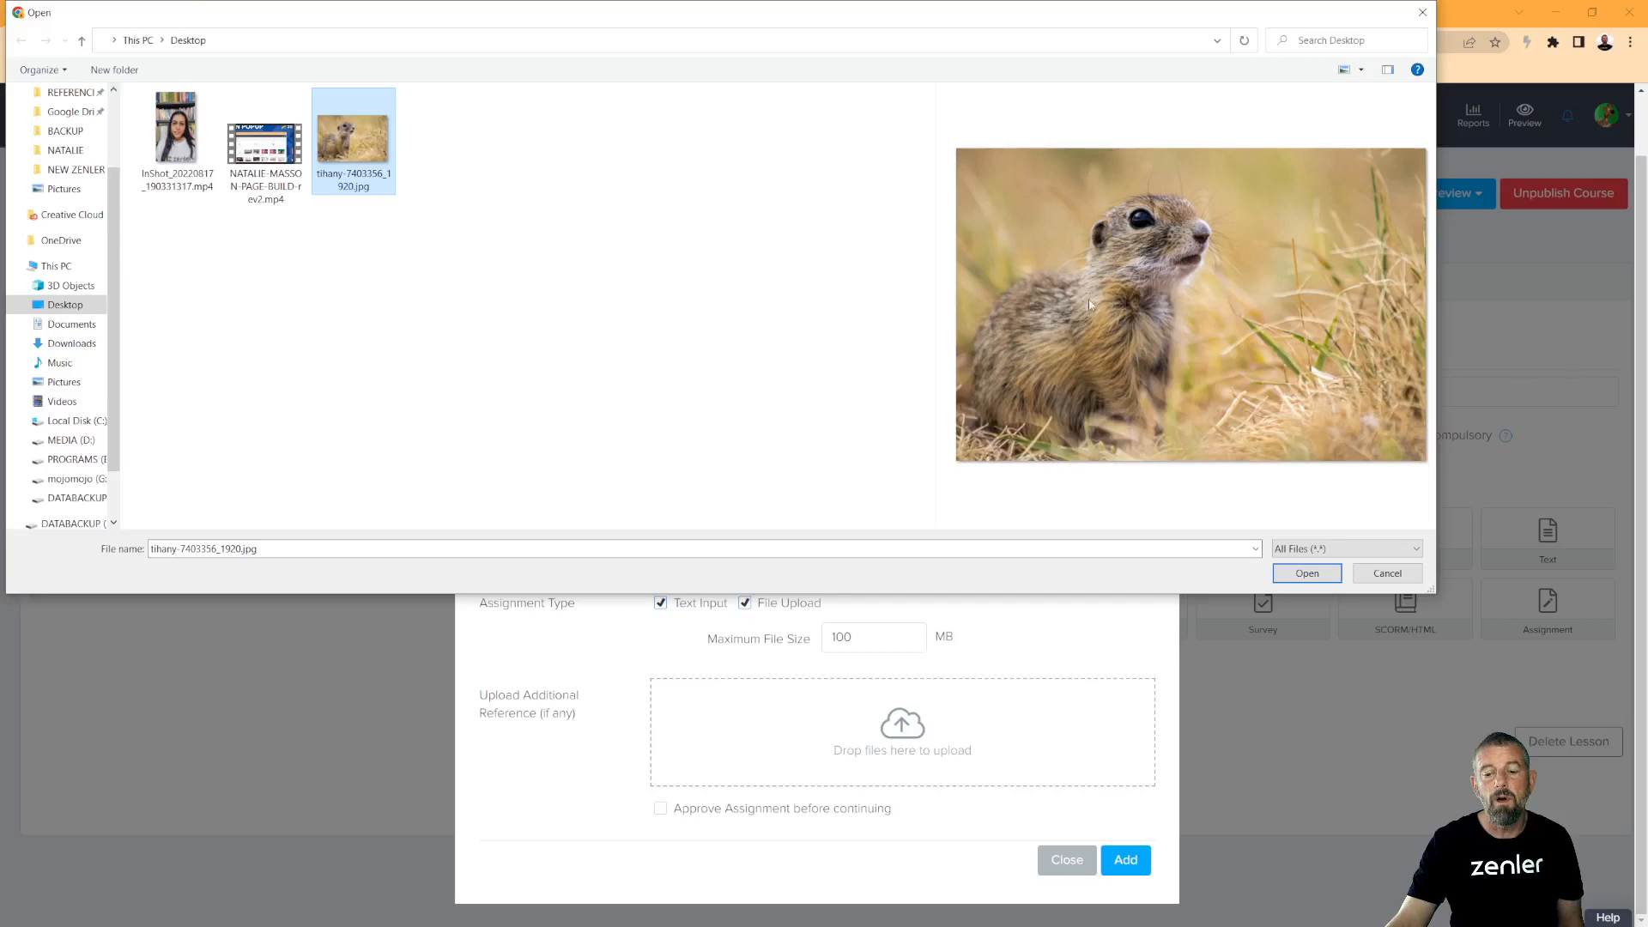
click(1310, 576)
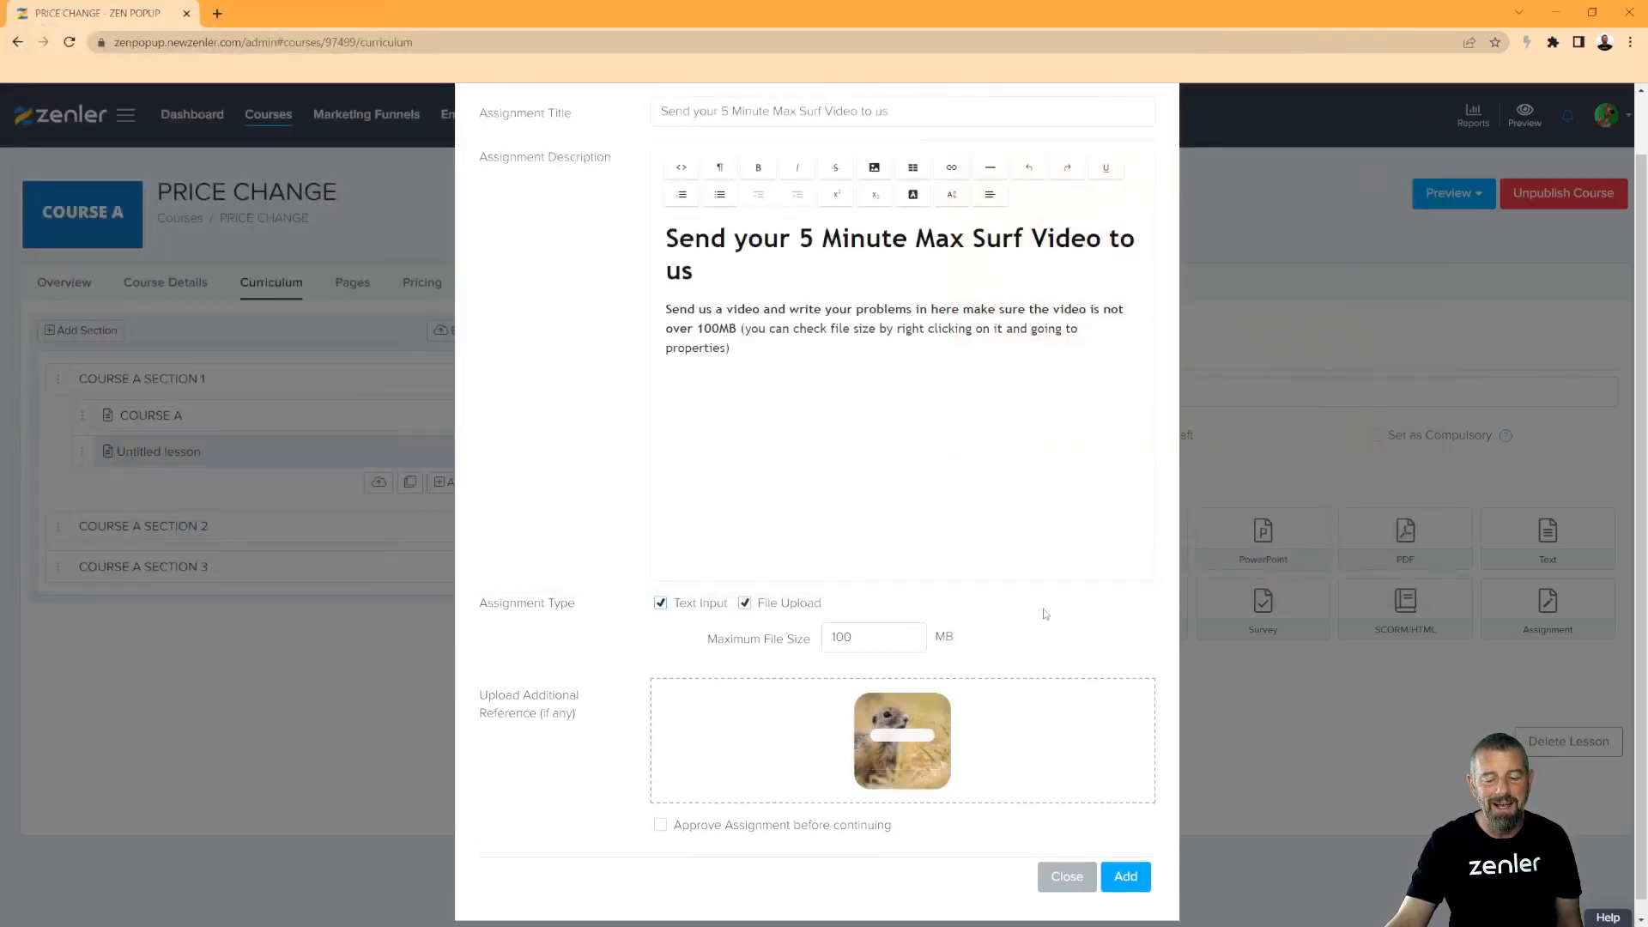
- Add the assignment to the lesson and require its approval before students can continue
scroll(1030, 635, down, 1)
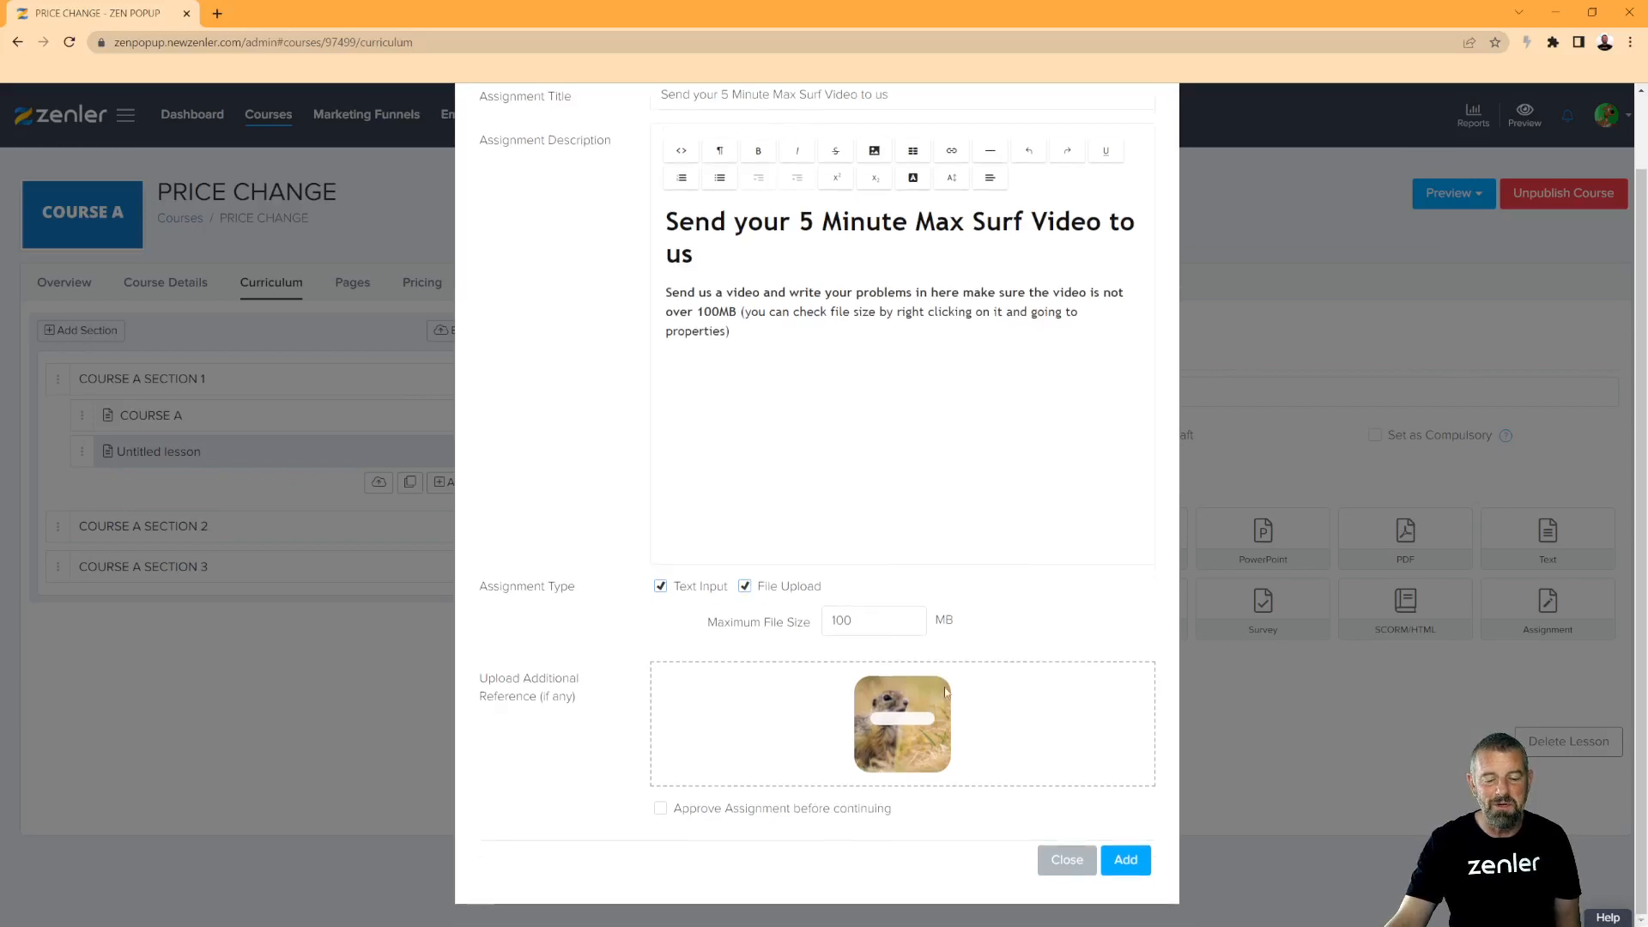
click(660, 809)
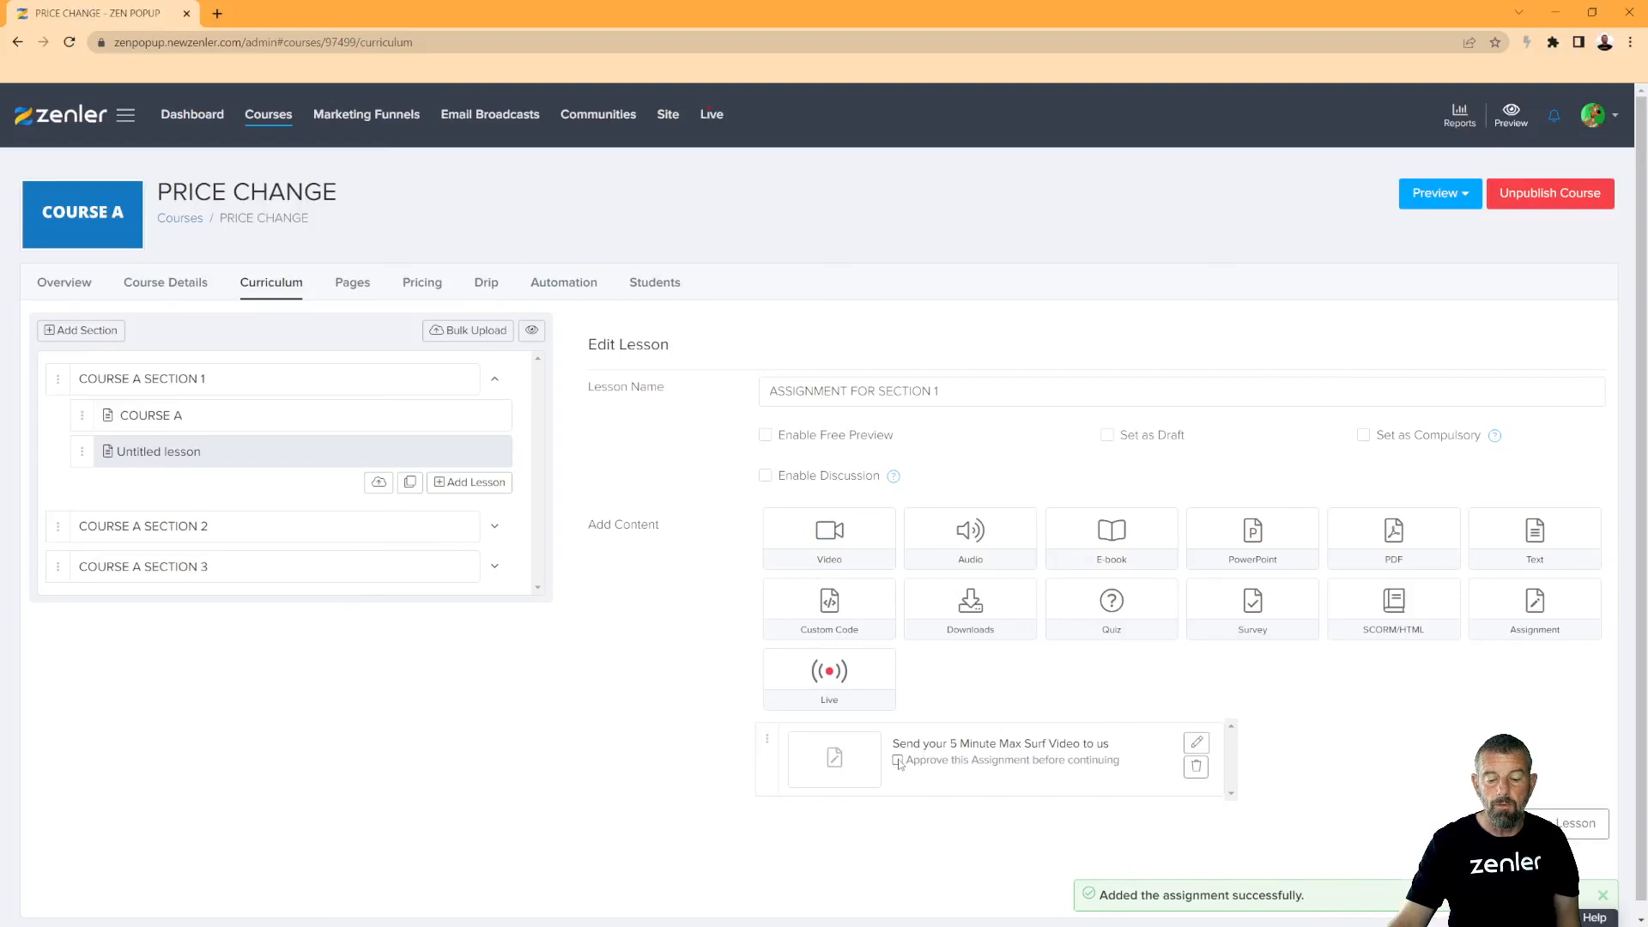
click(897, 760)
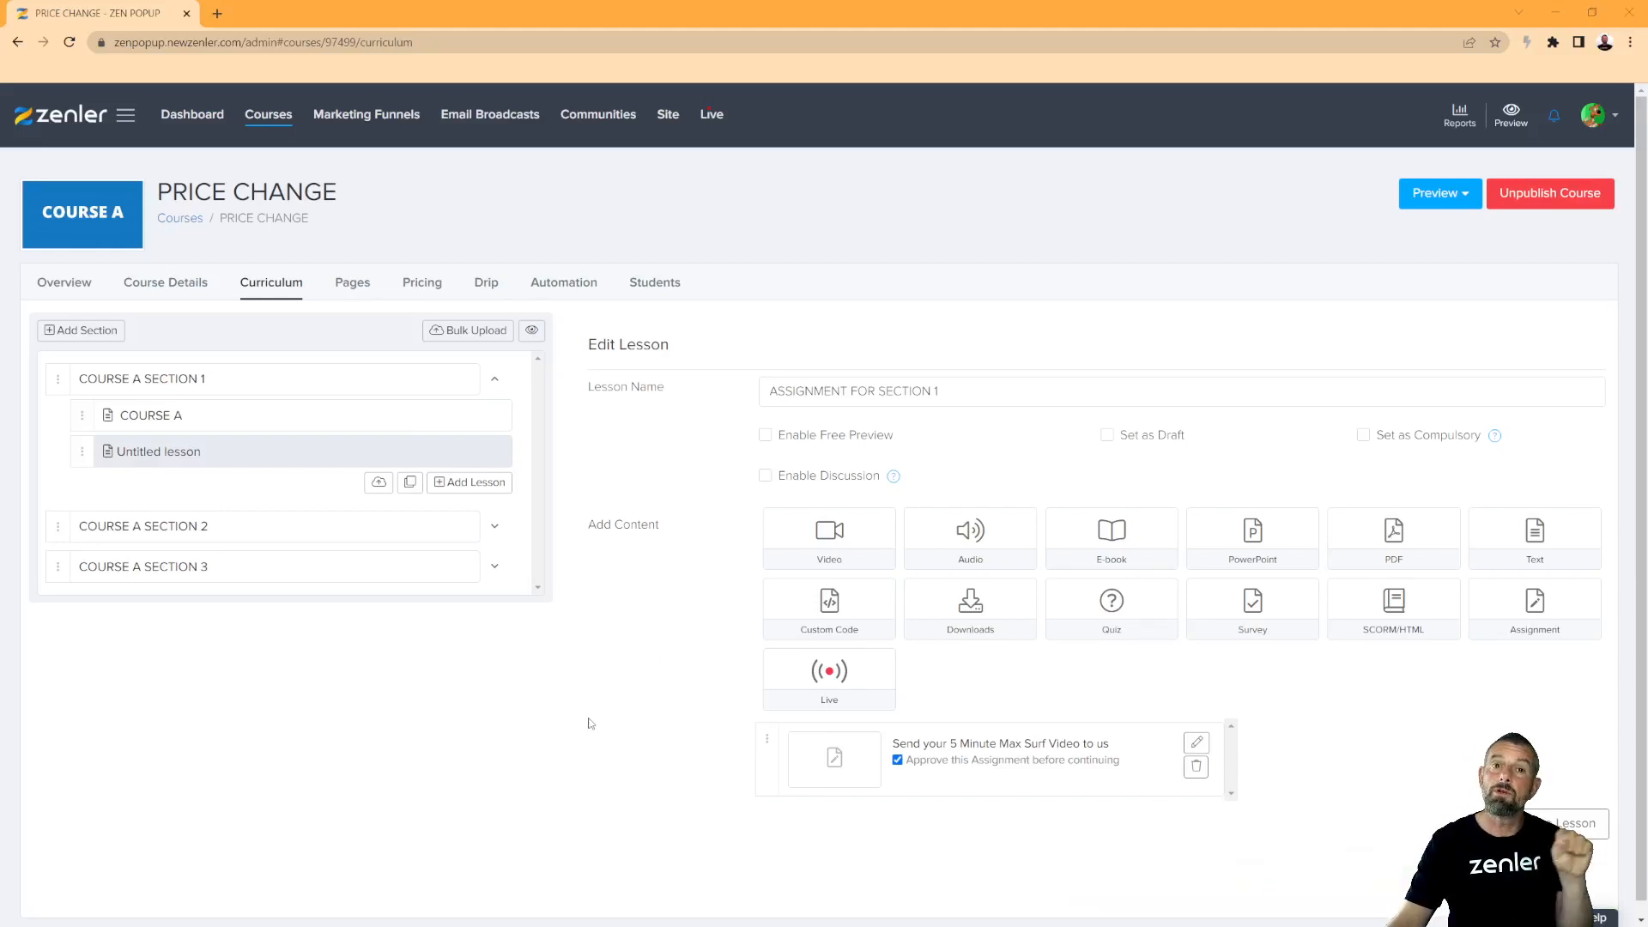
- Switch to the student's incognito browser window and start ASSIGNMENT FOR SECTION 1 from the refreshed PRICE CHANGE course page
key(alt+Tab)
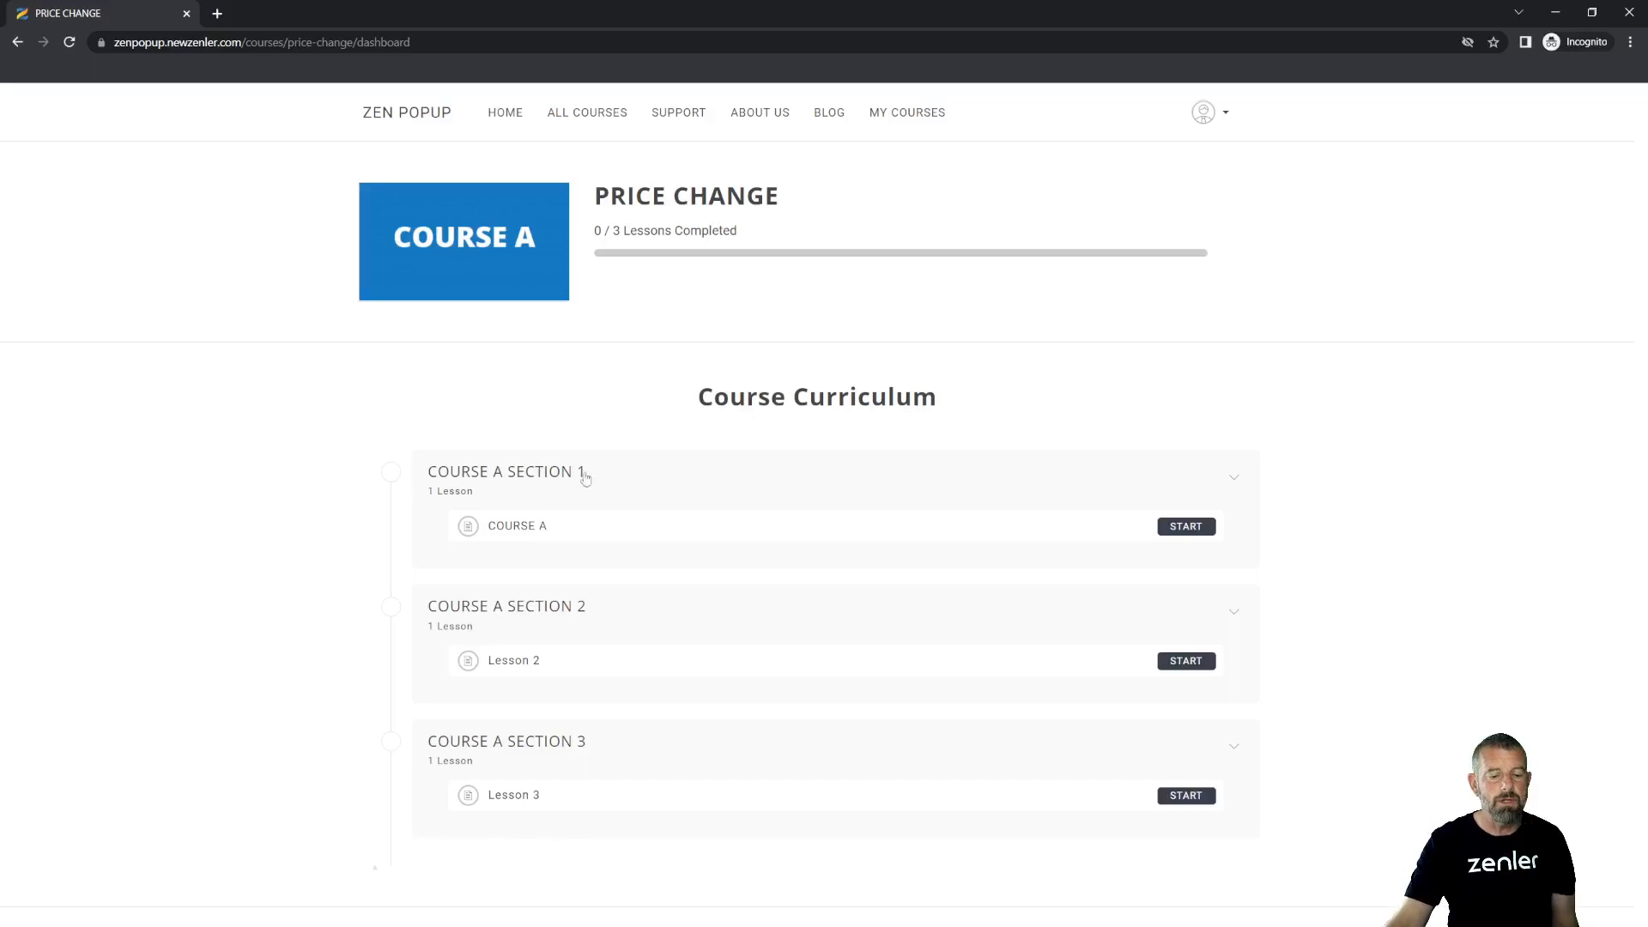
click(70, 42)
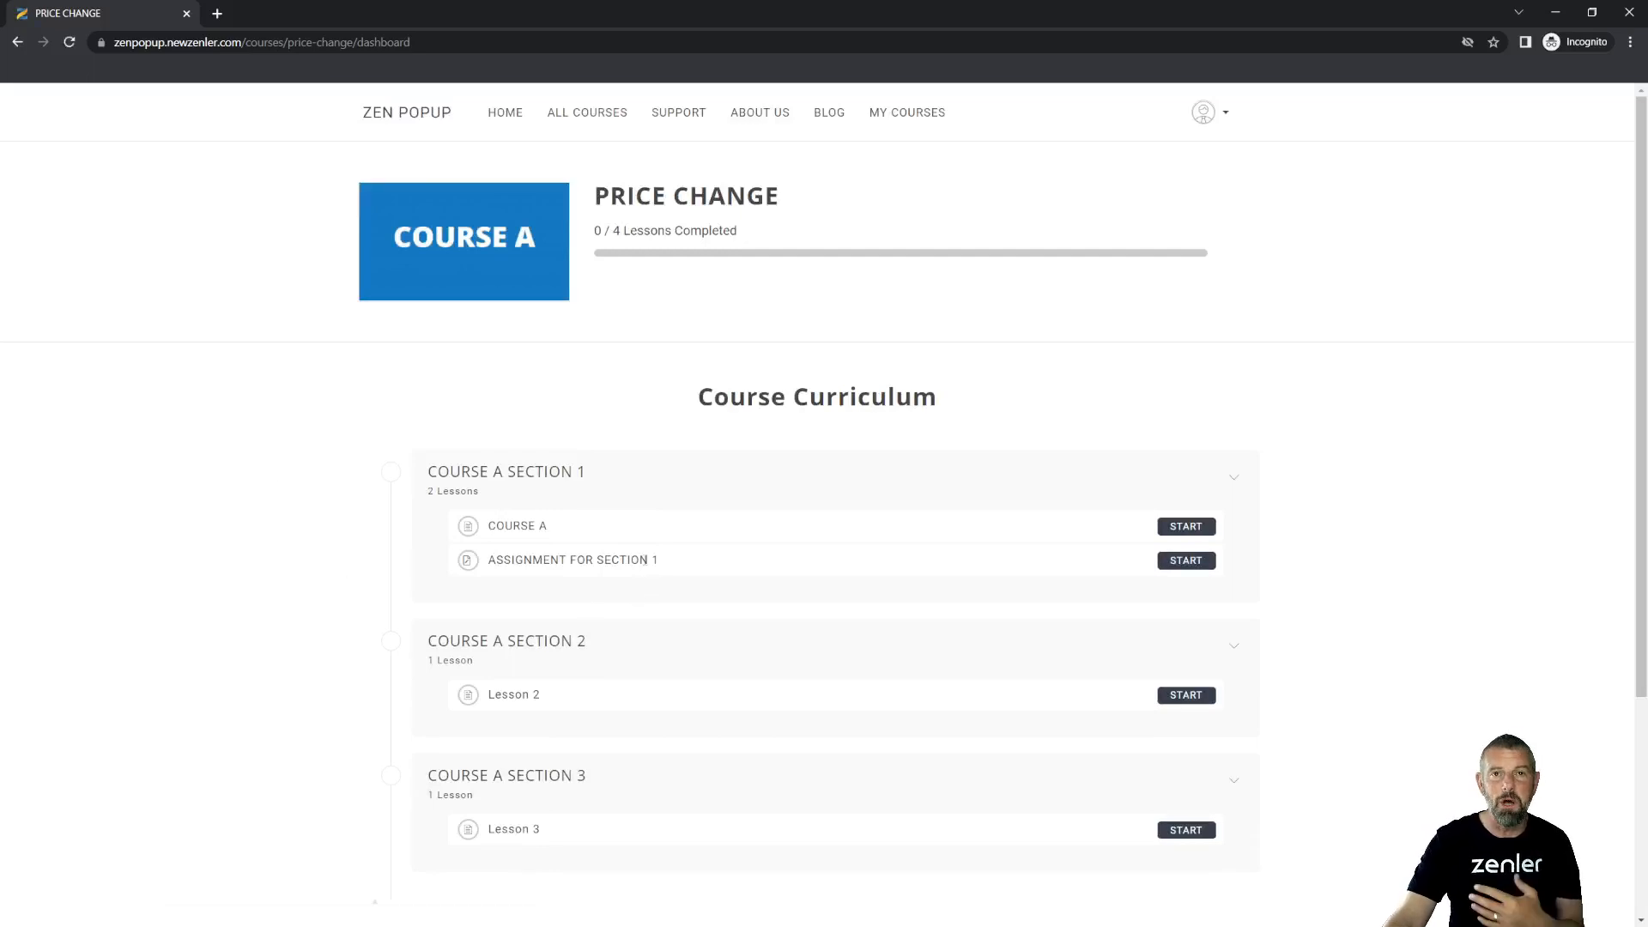
click(1186, 562)
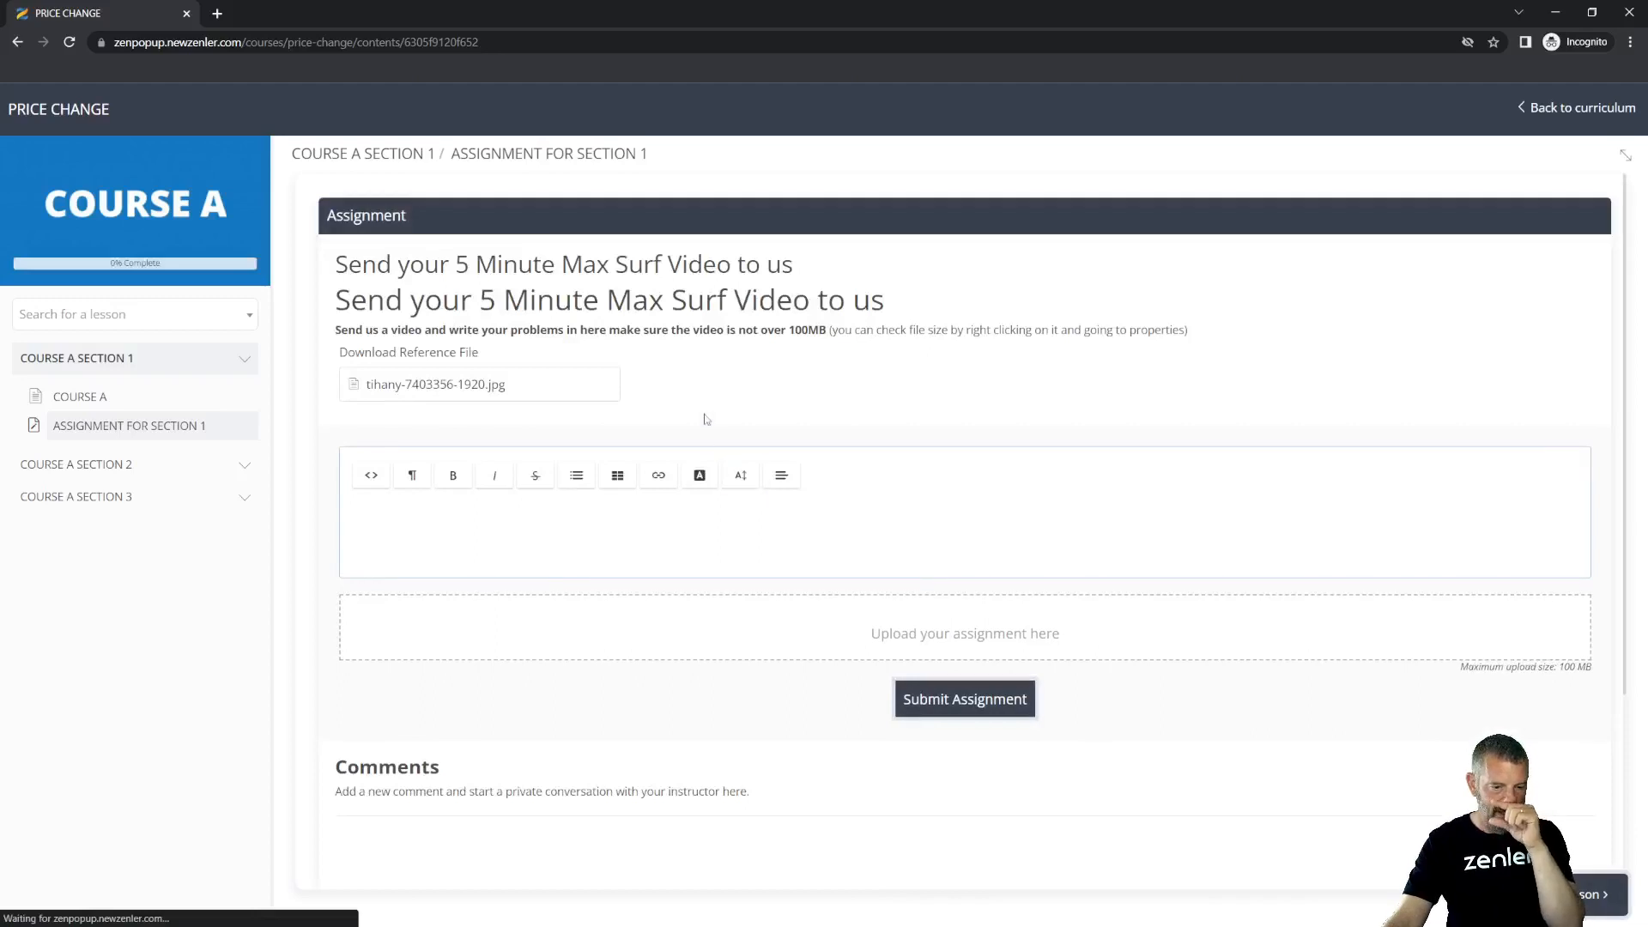
- Check whether Lesson 2 and Lesson 3 are accessible to the student, and return to ASSIGNMENT FOR SECTION 1
click(239, 467)
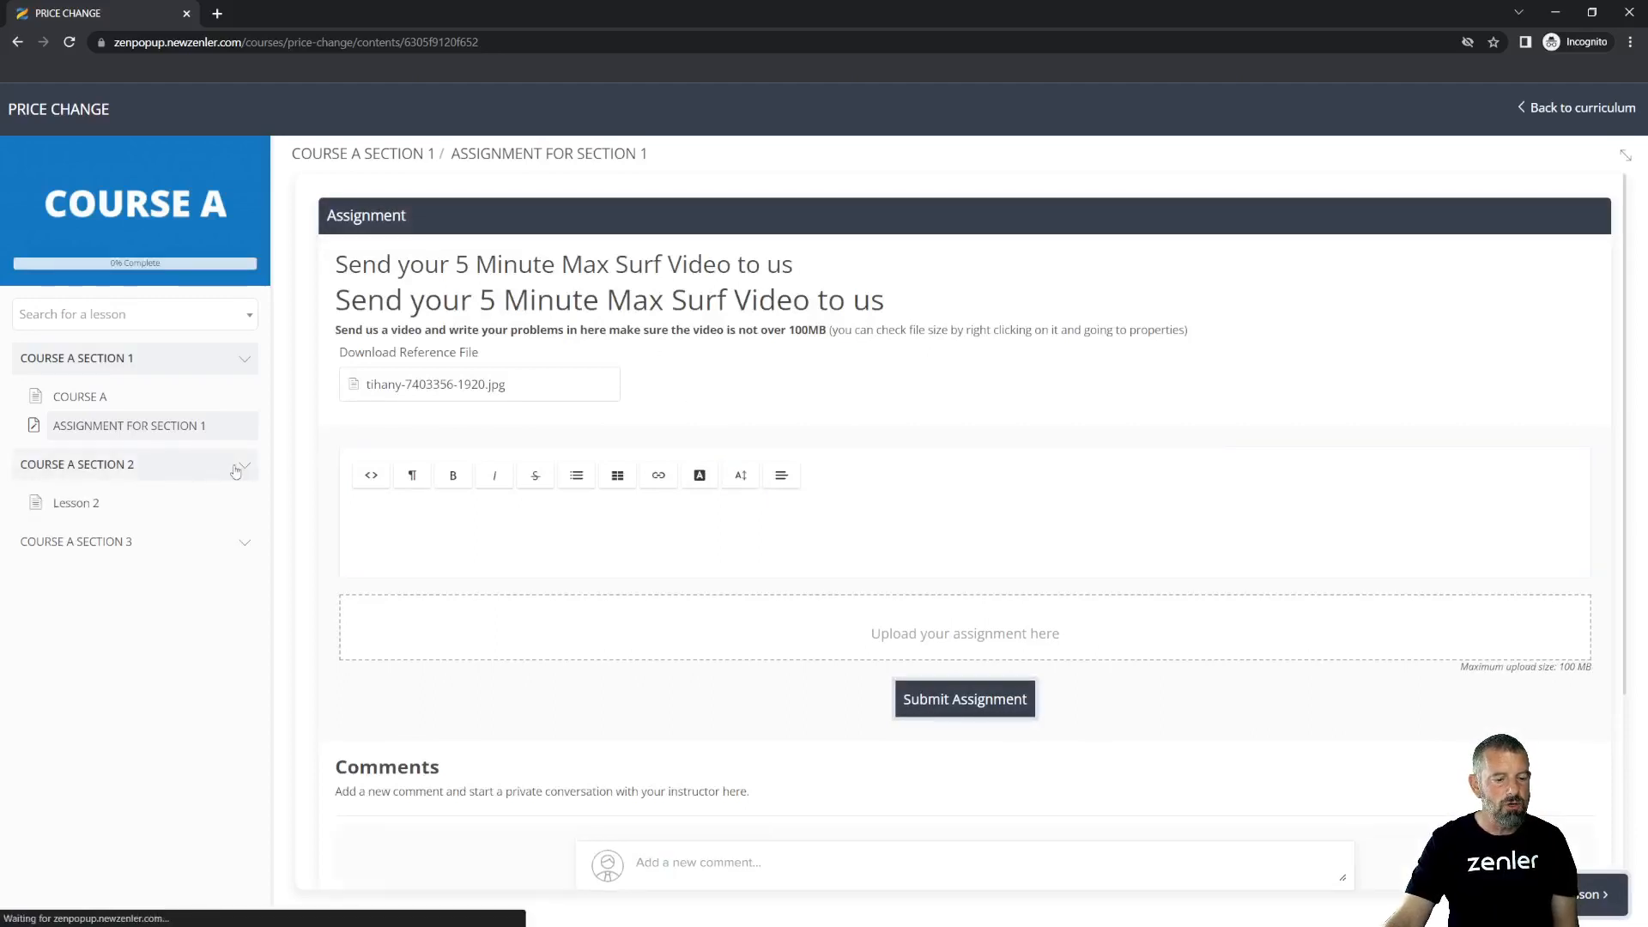
click(78, 505)
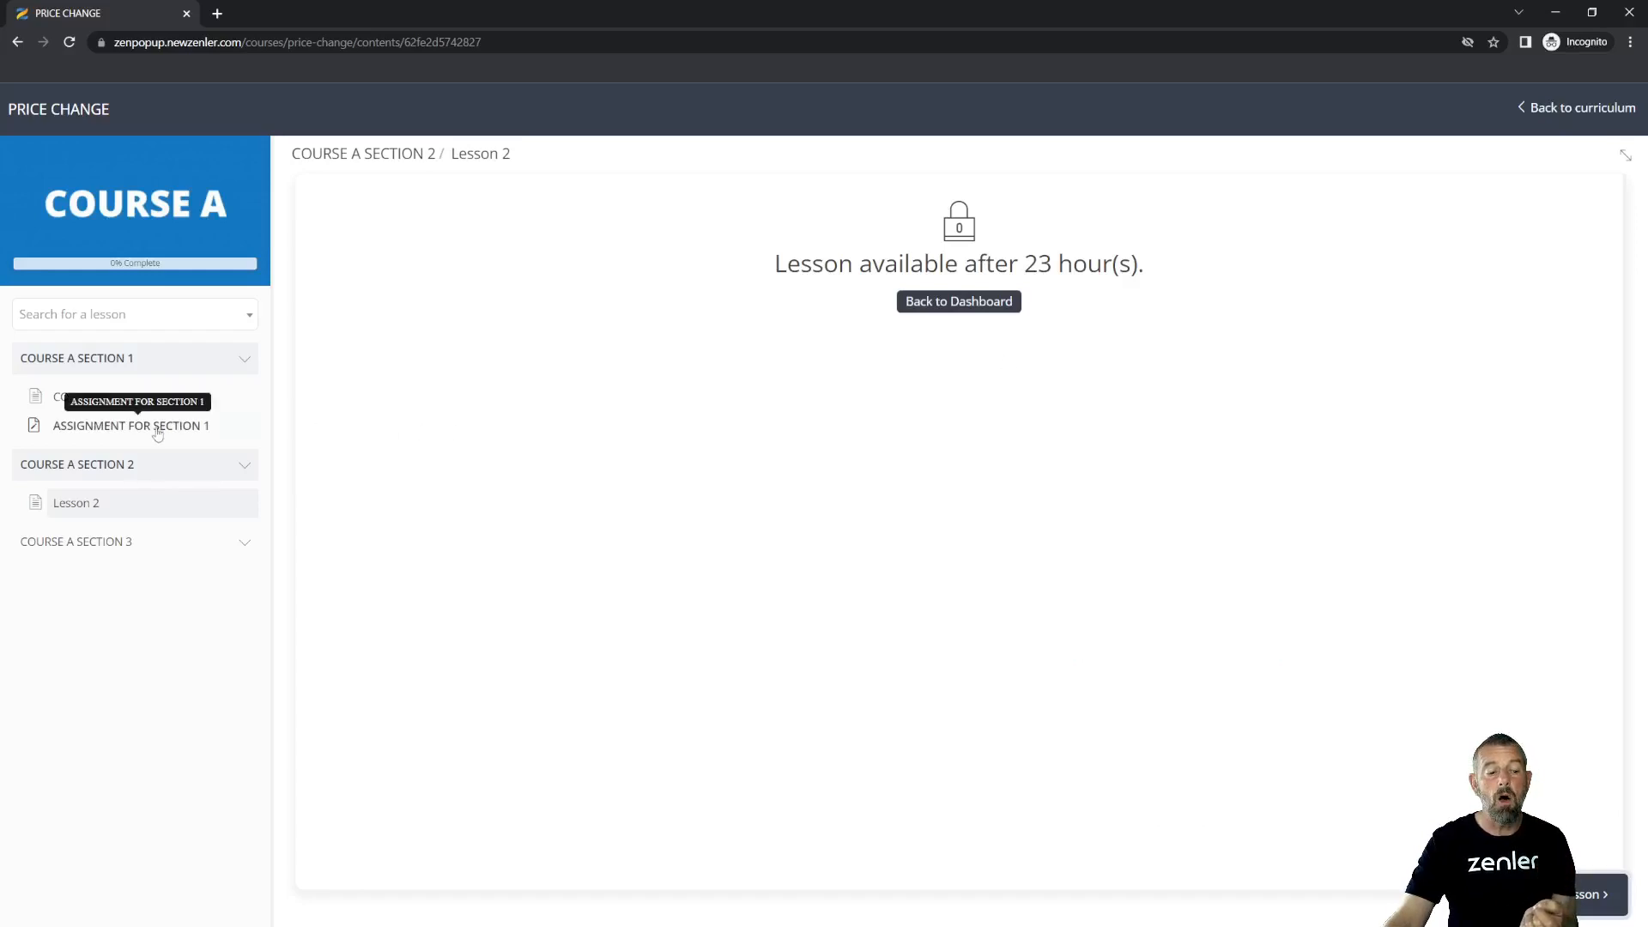
click(129, 426)
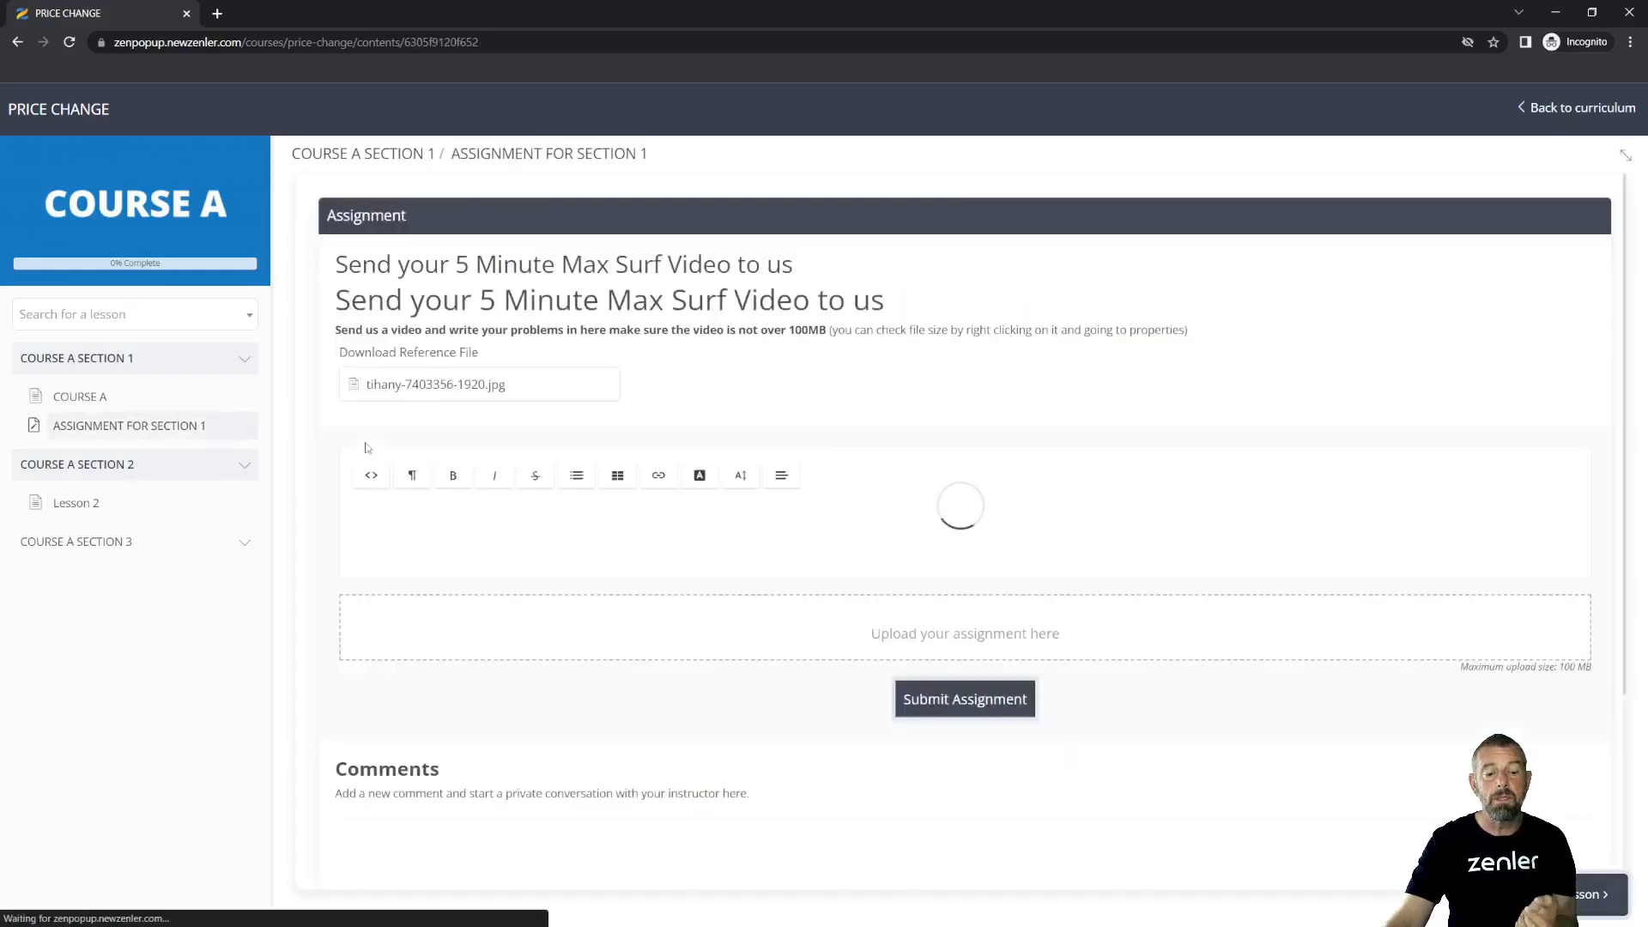
click(77, 541)
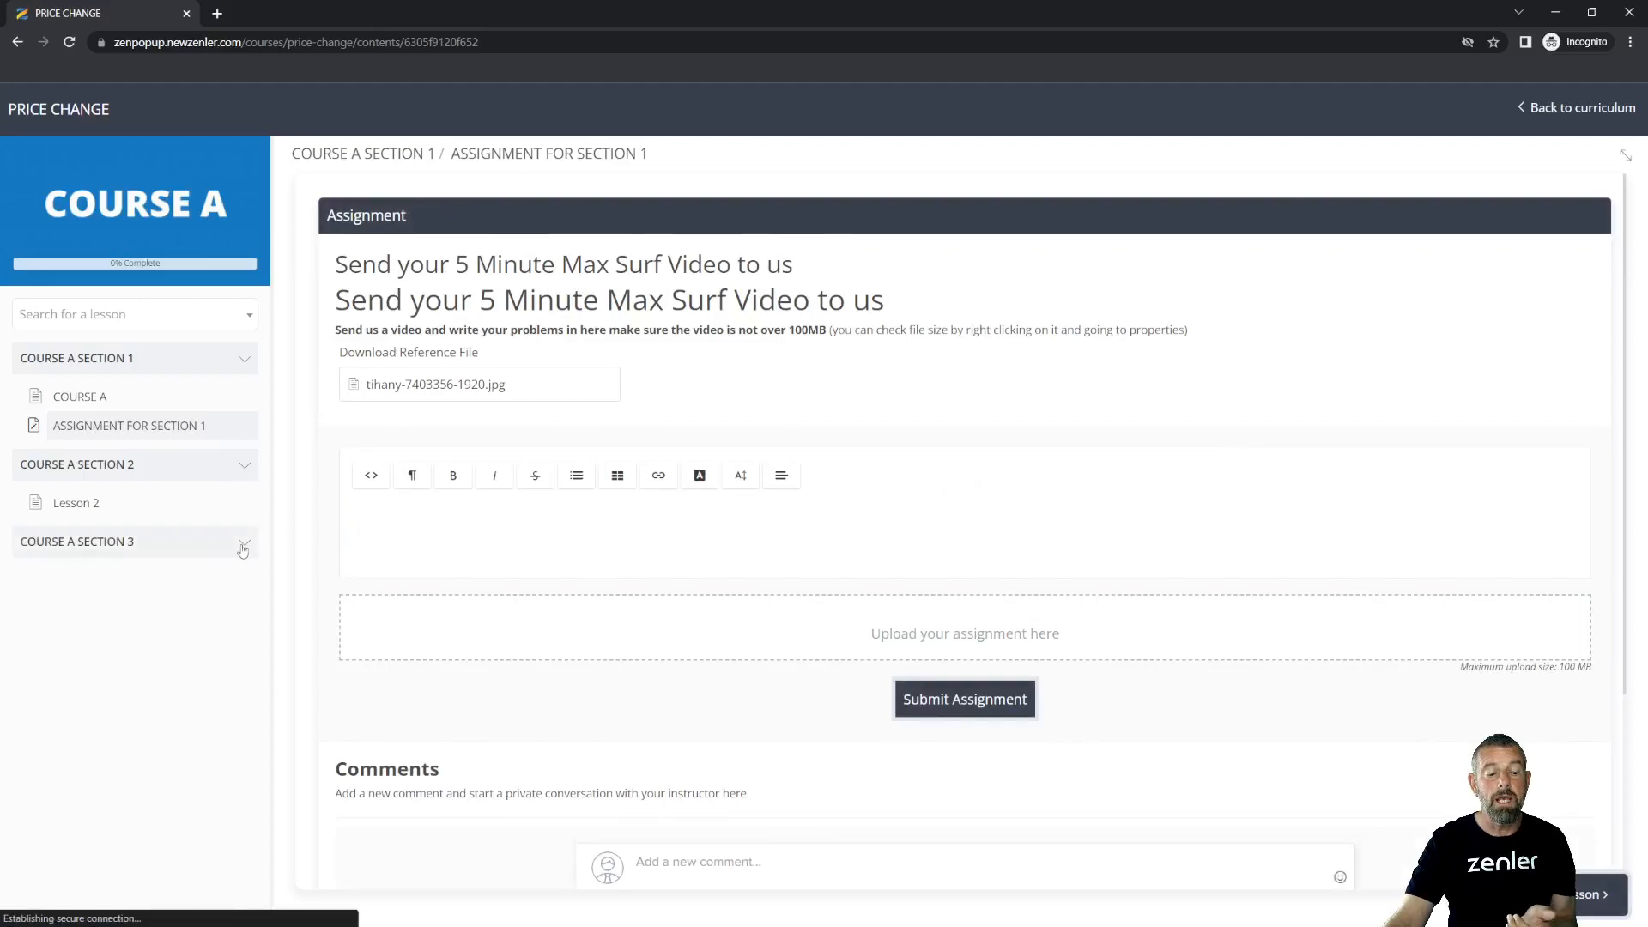
click(77, 581)
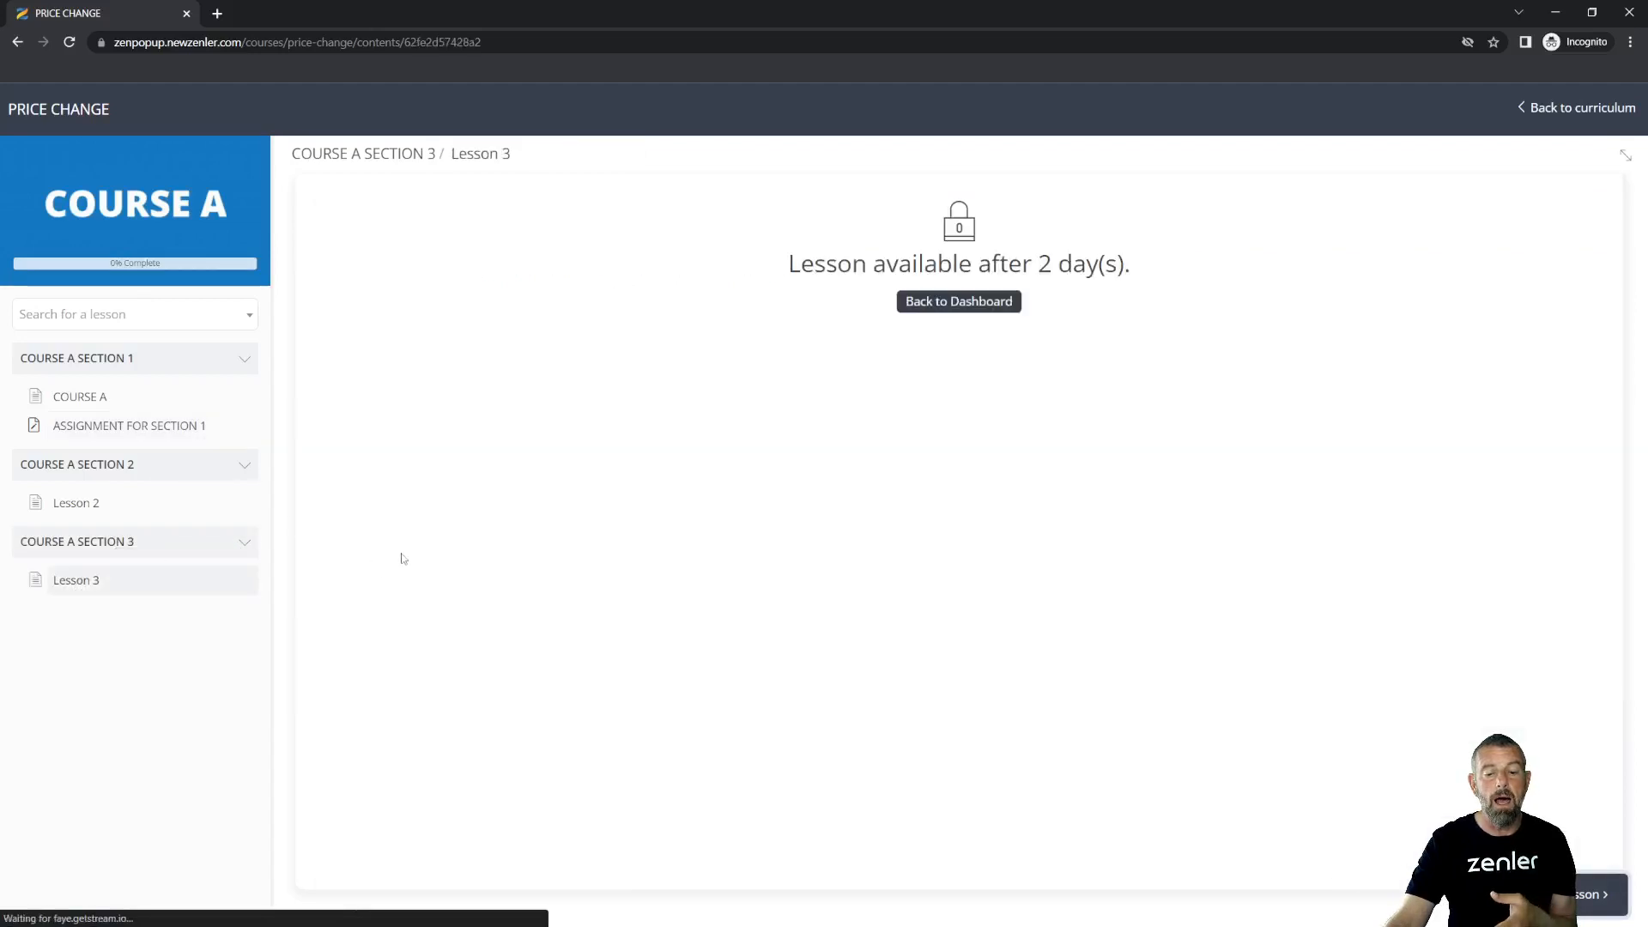
click(124, 426)
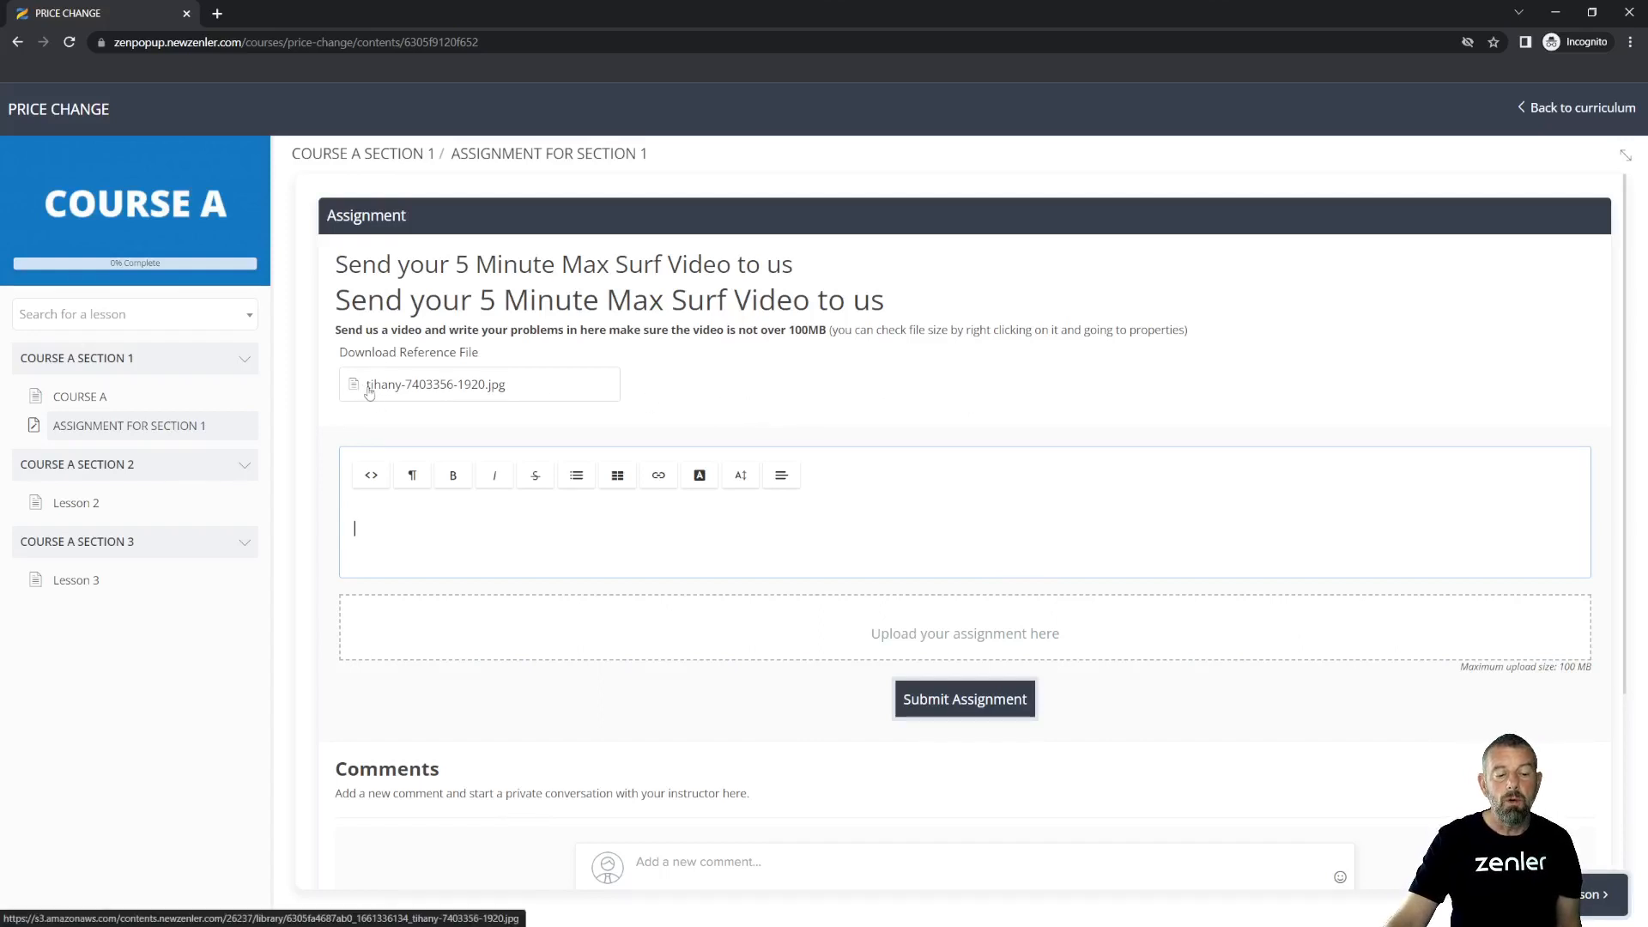
- View the assignment's reference image as a student and close it again
click(456, 386)
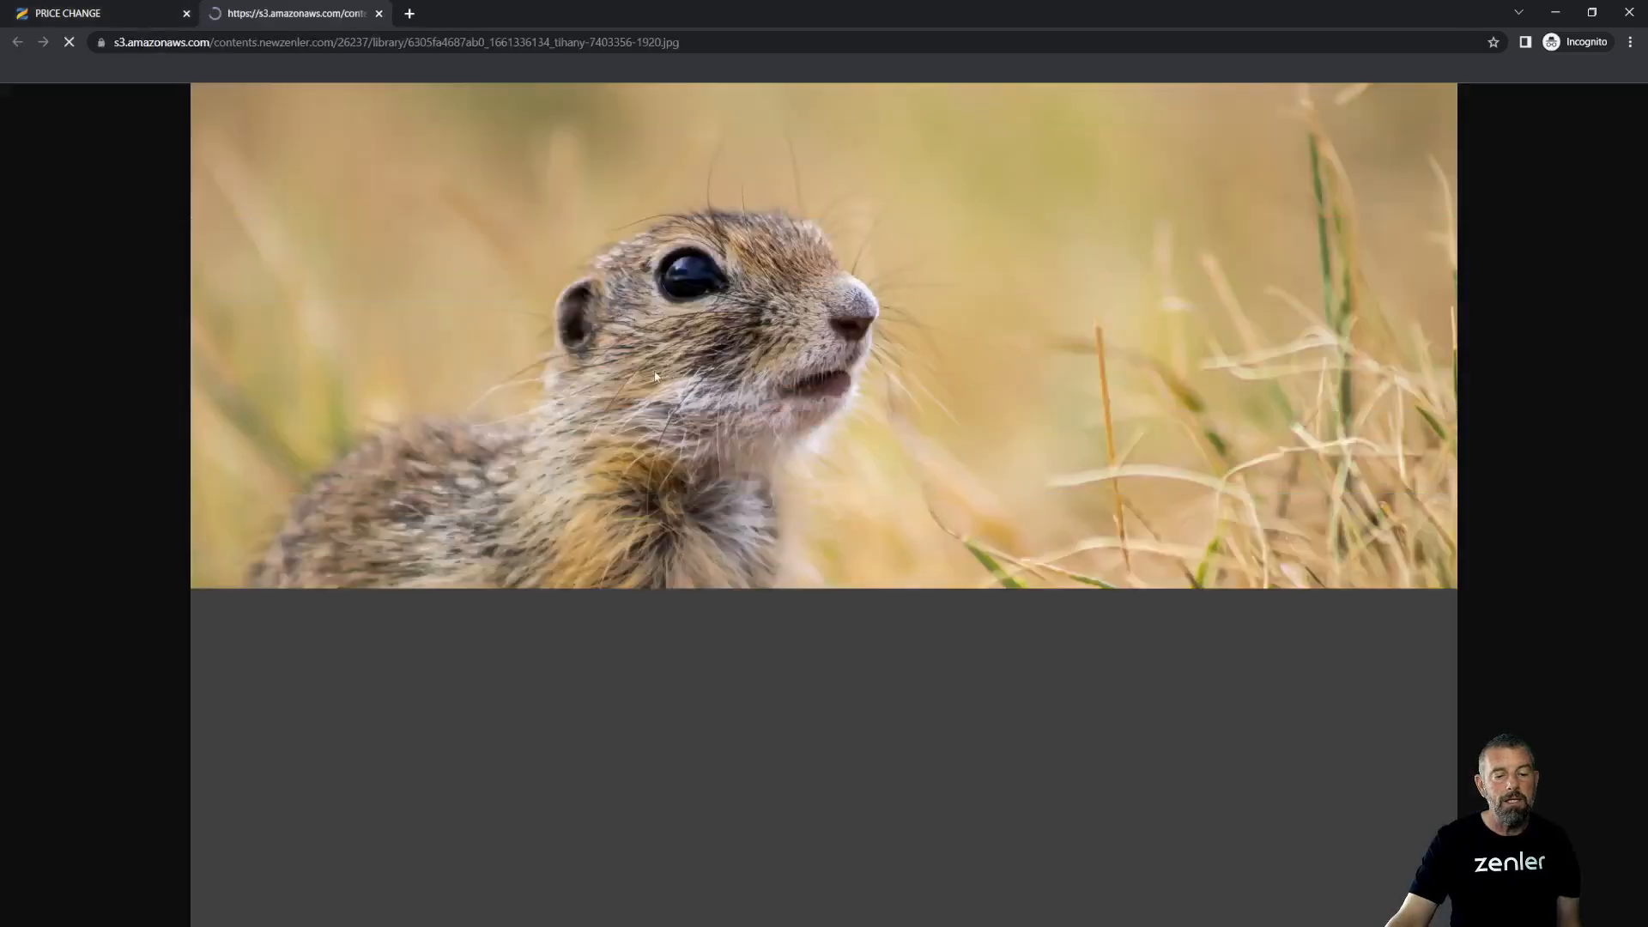
click(122, 11)
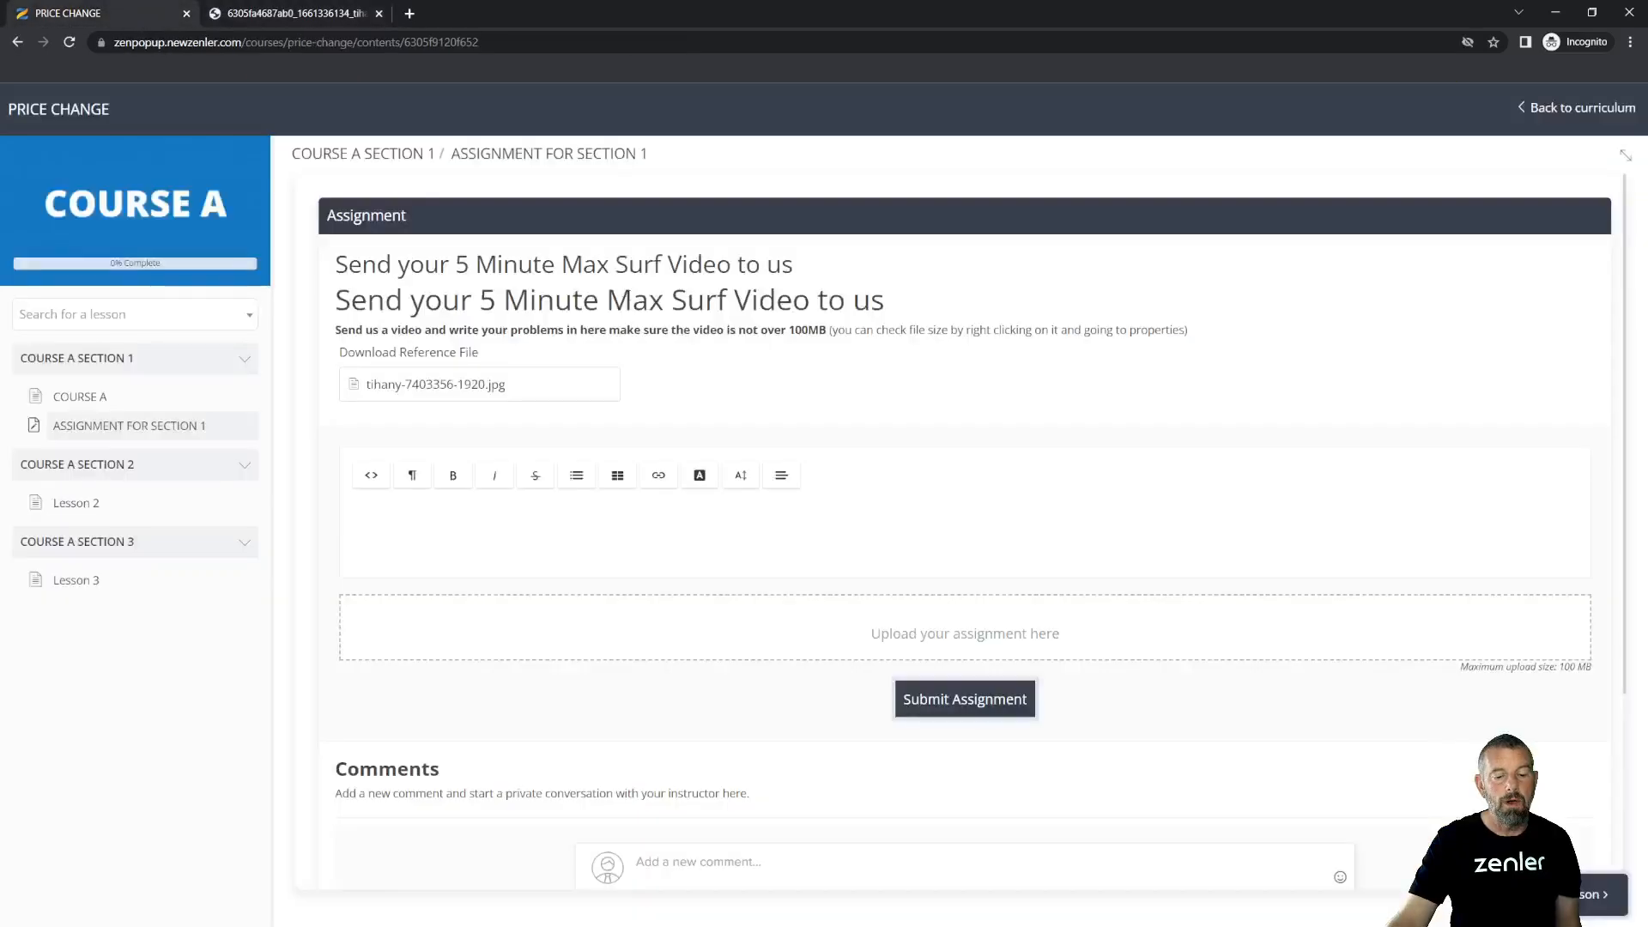
click(378, 13)
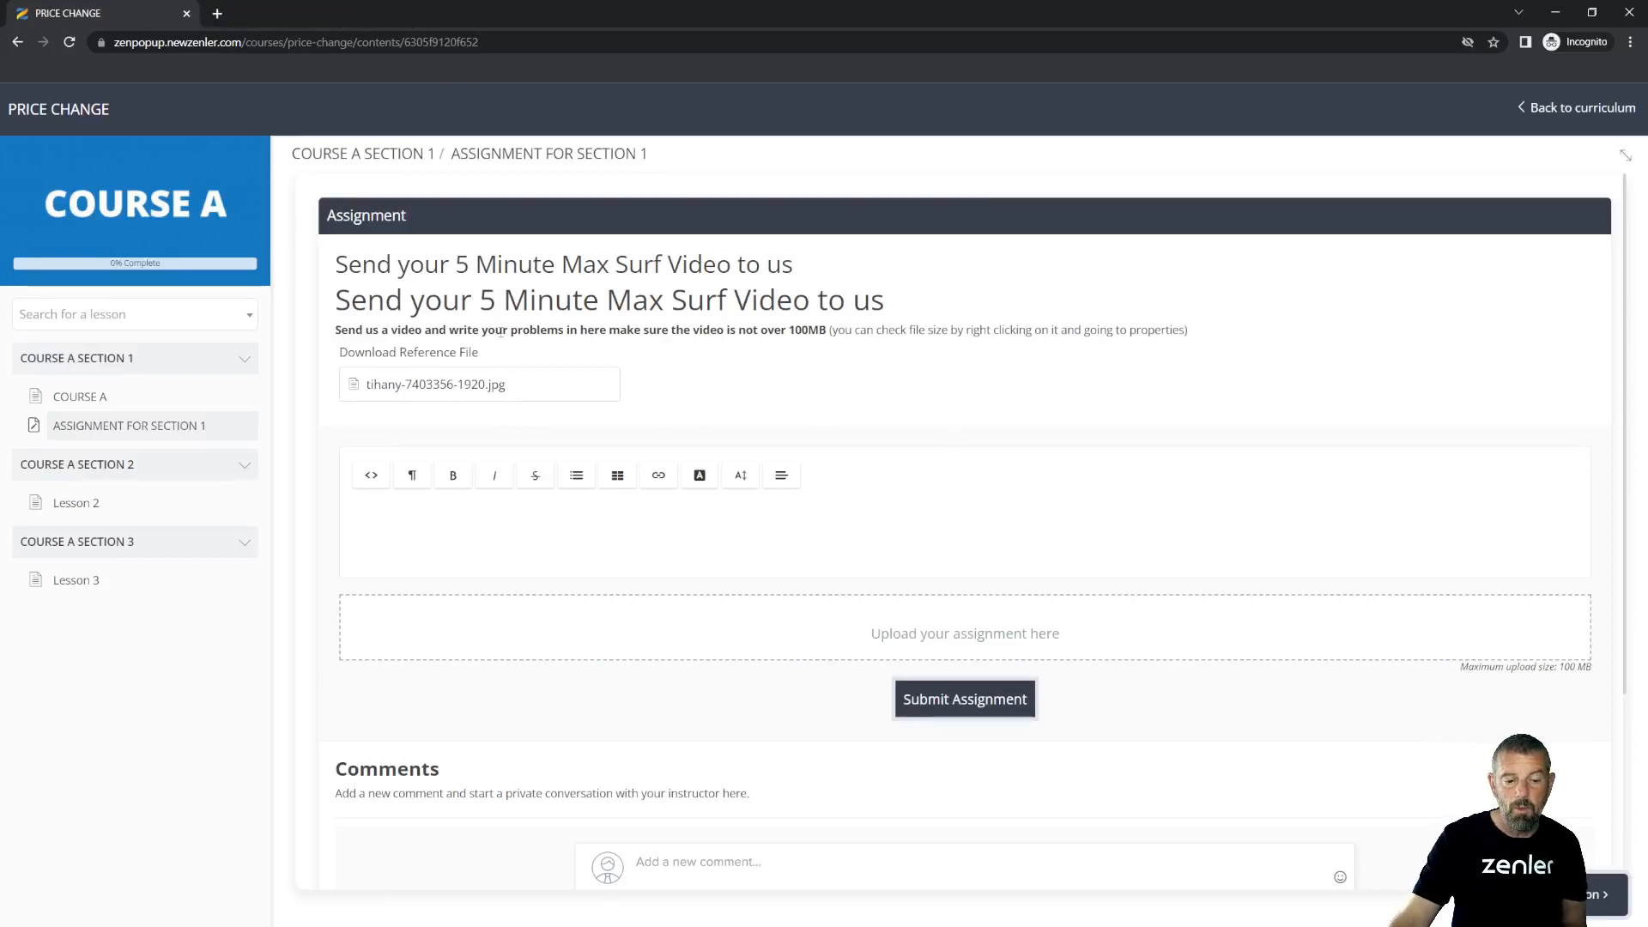
- Write the assignment answer "Having trouble getting into waves please see the video what am I doing wrong?"
click(427, 516)
text(Ha)
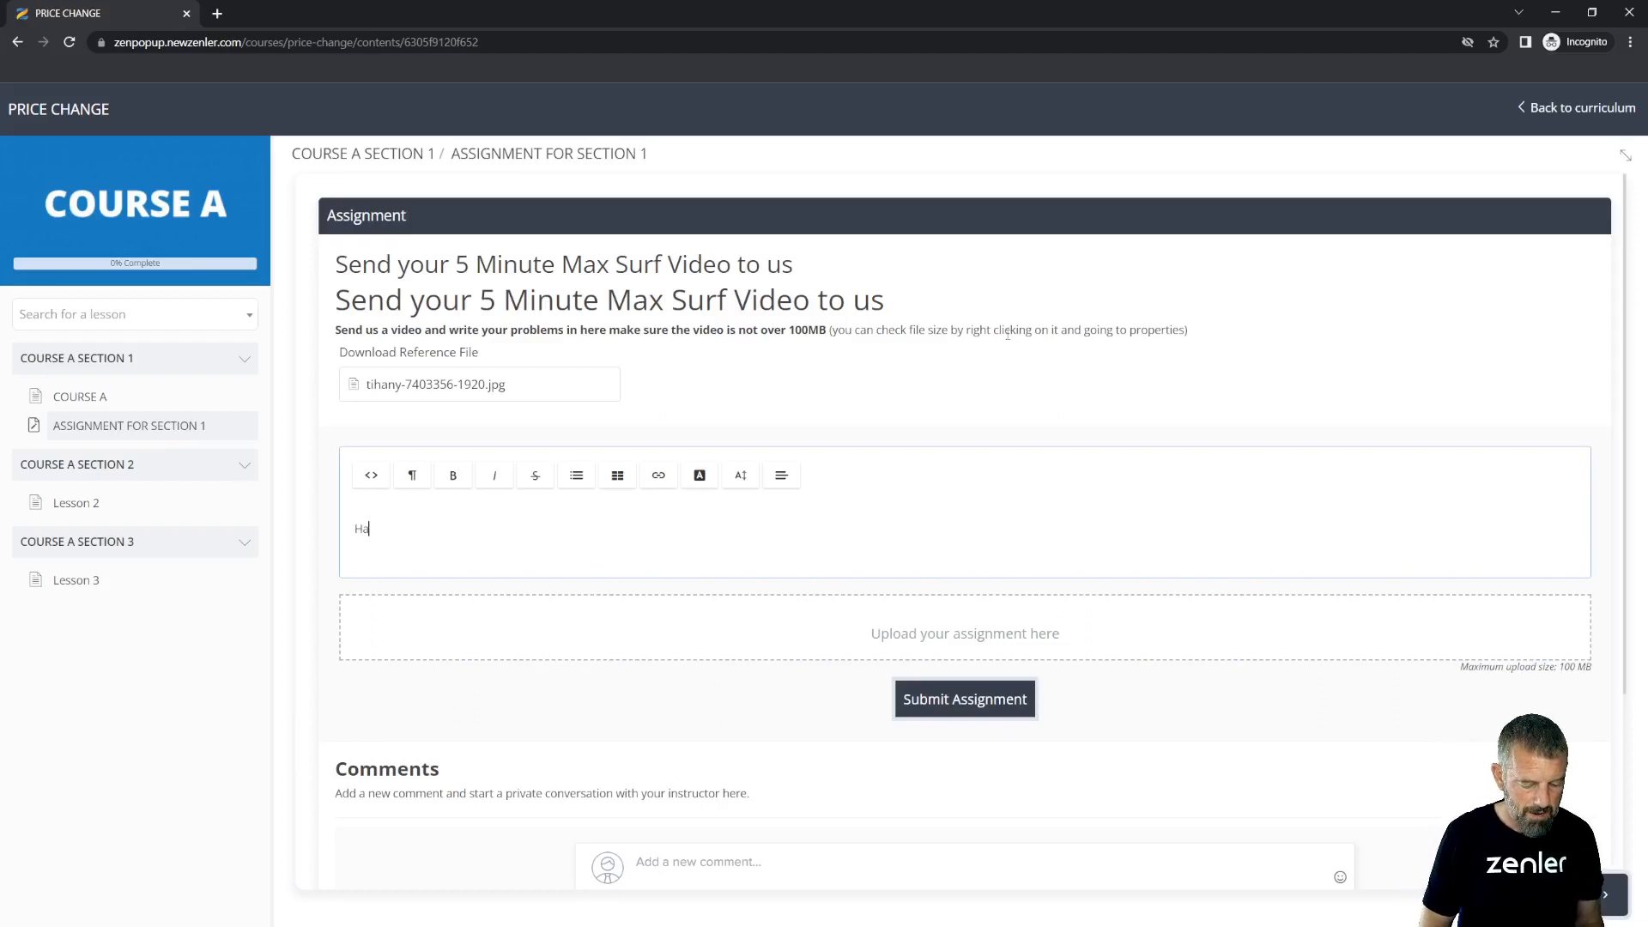
text(ving trou)
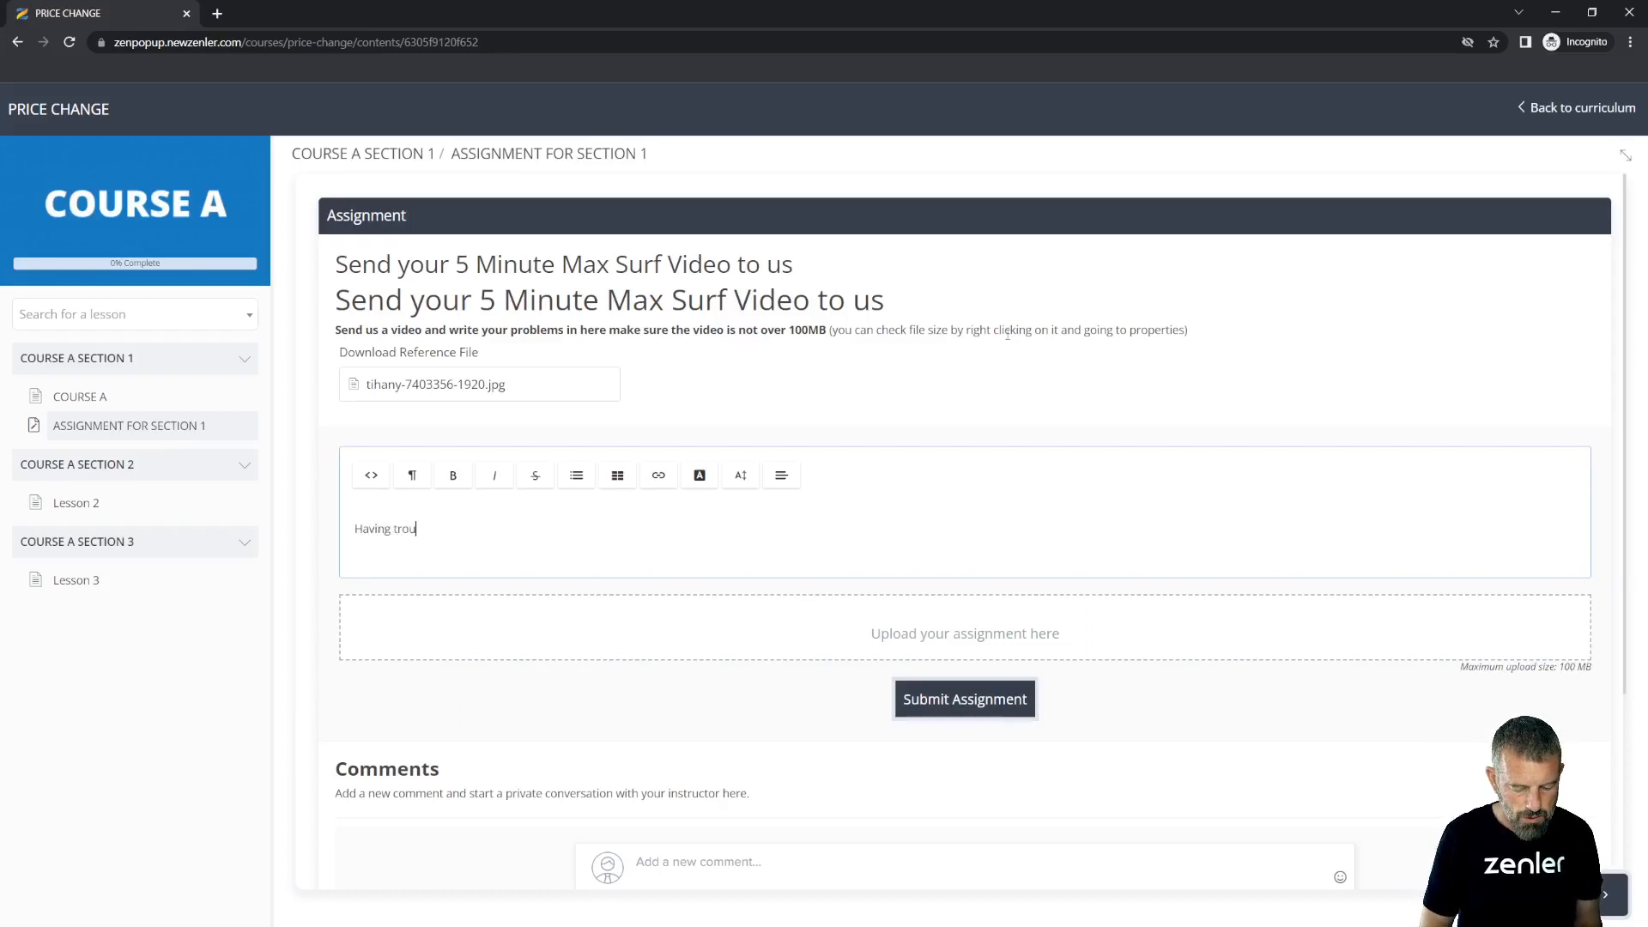
text(ble getting )
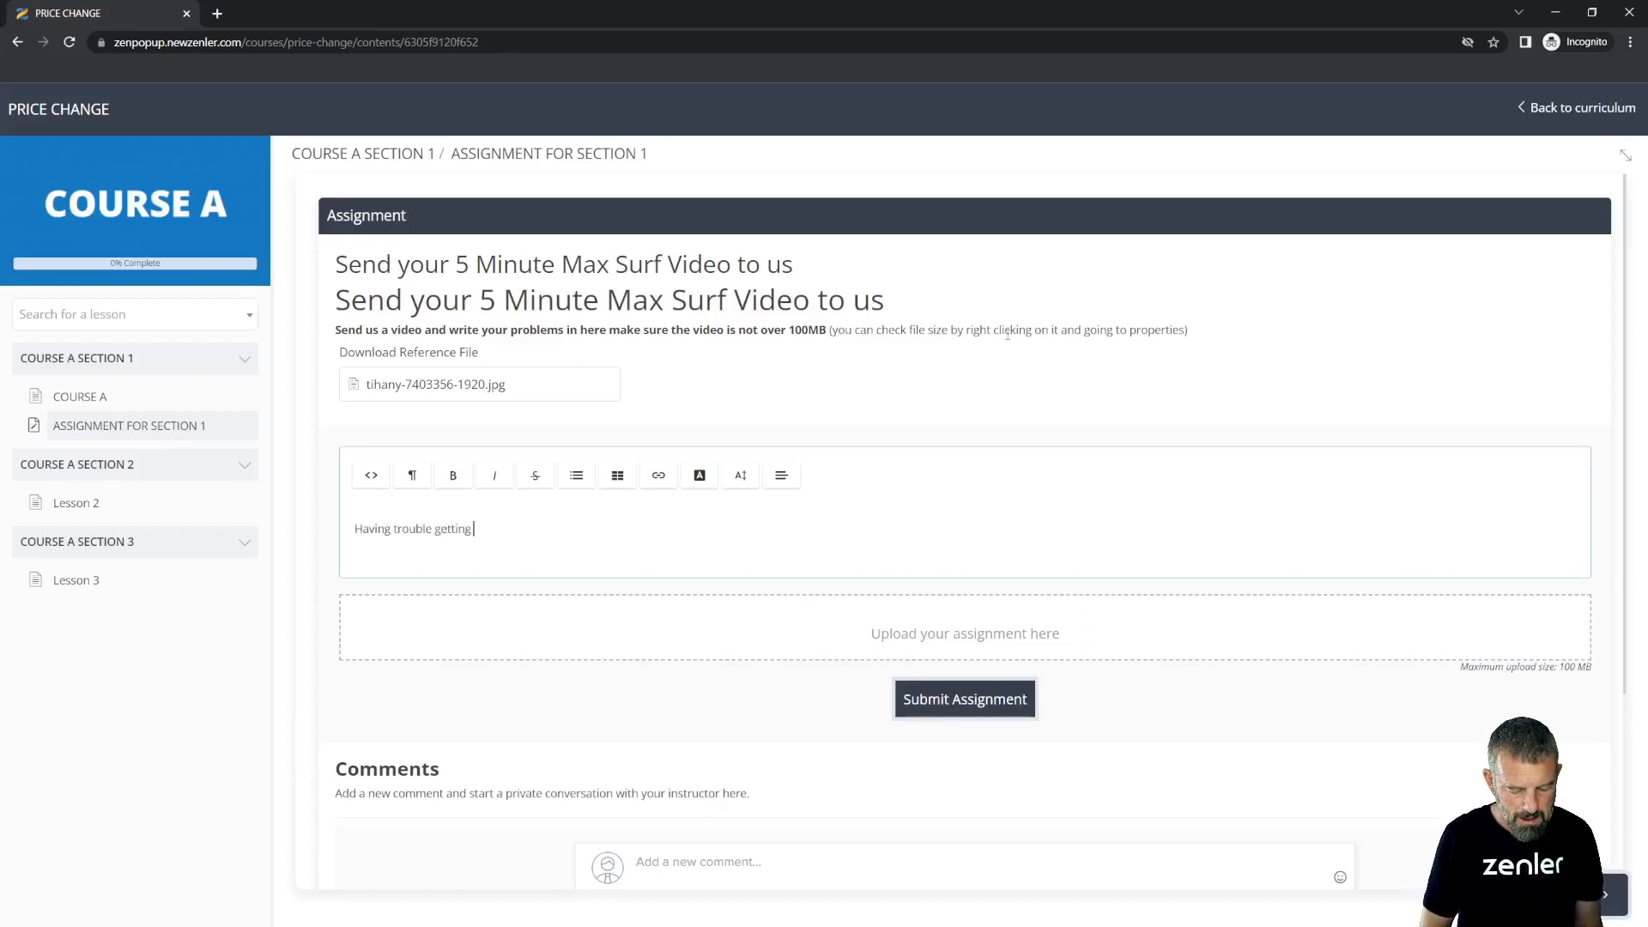
text(into wav)
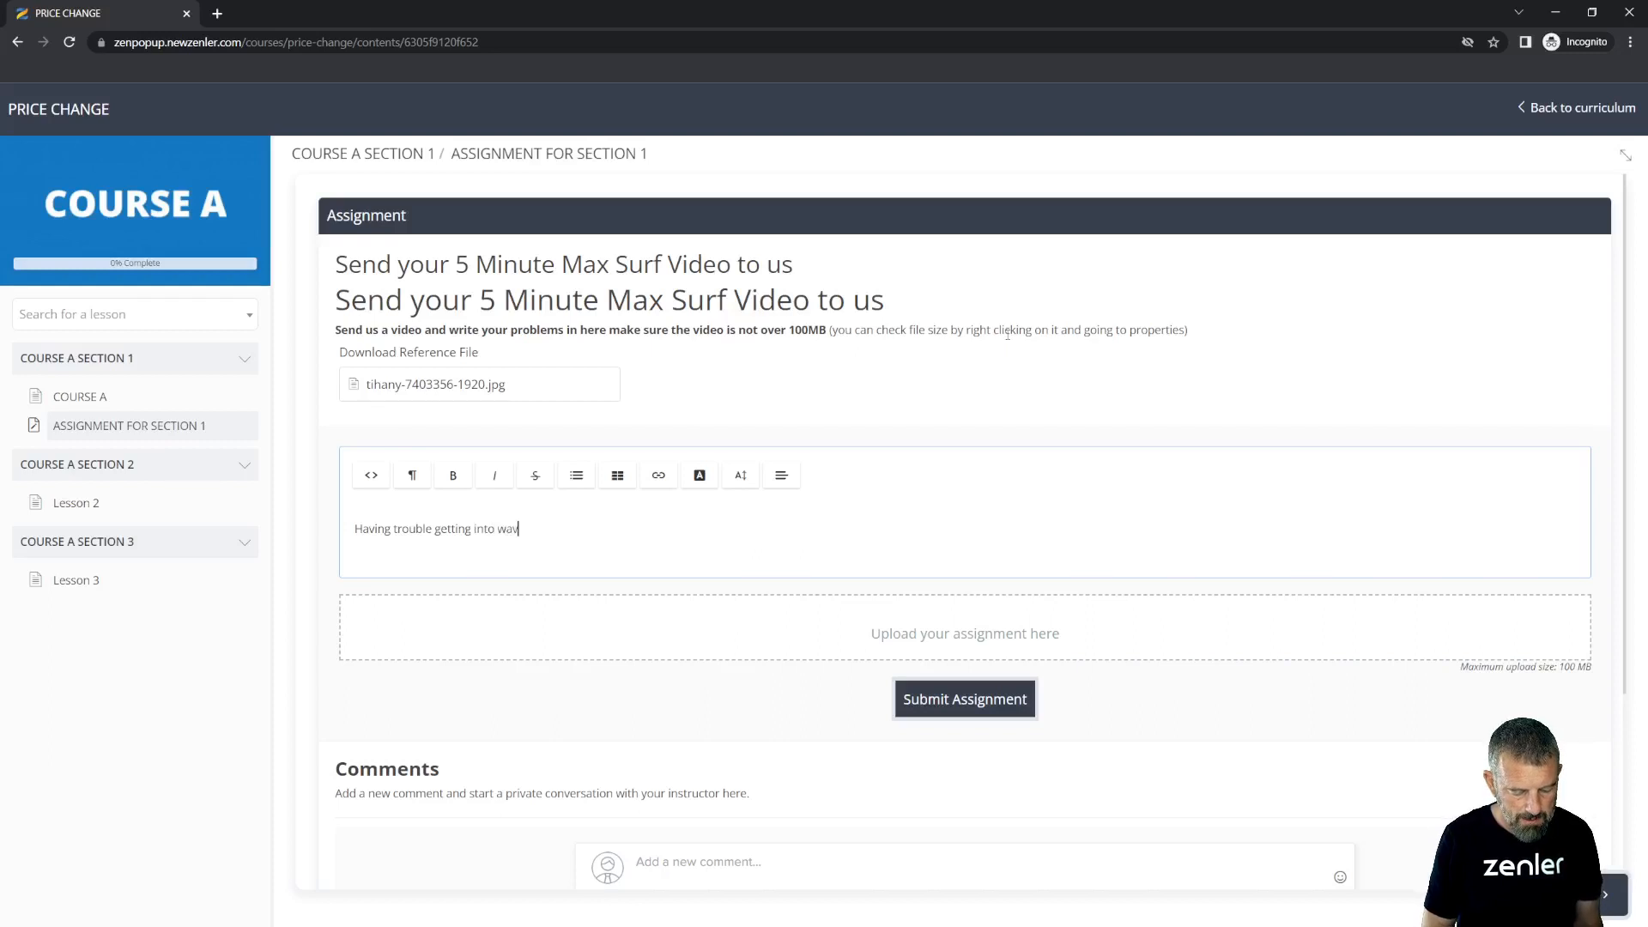
text(es plea)
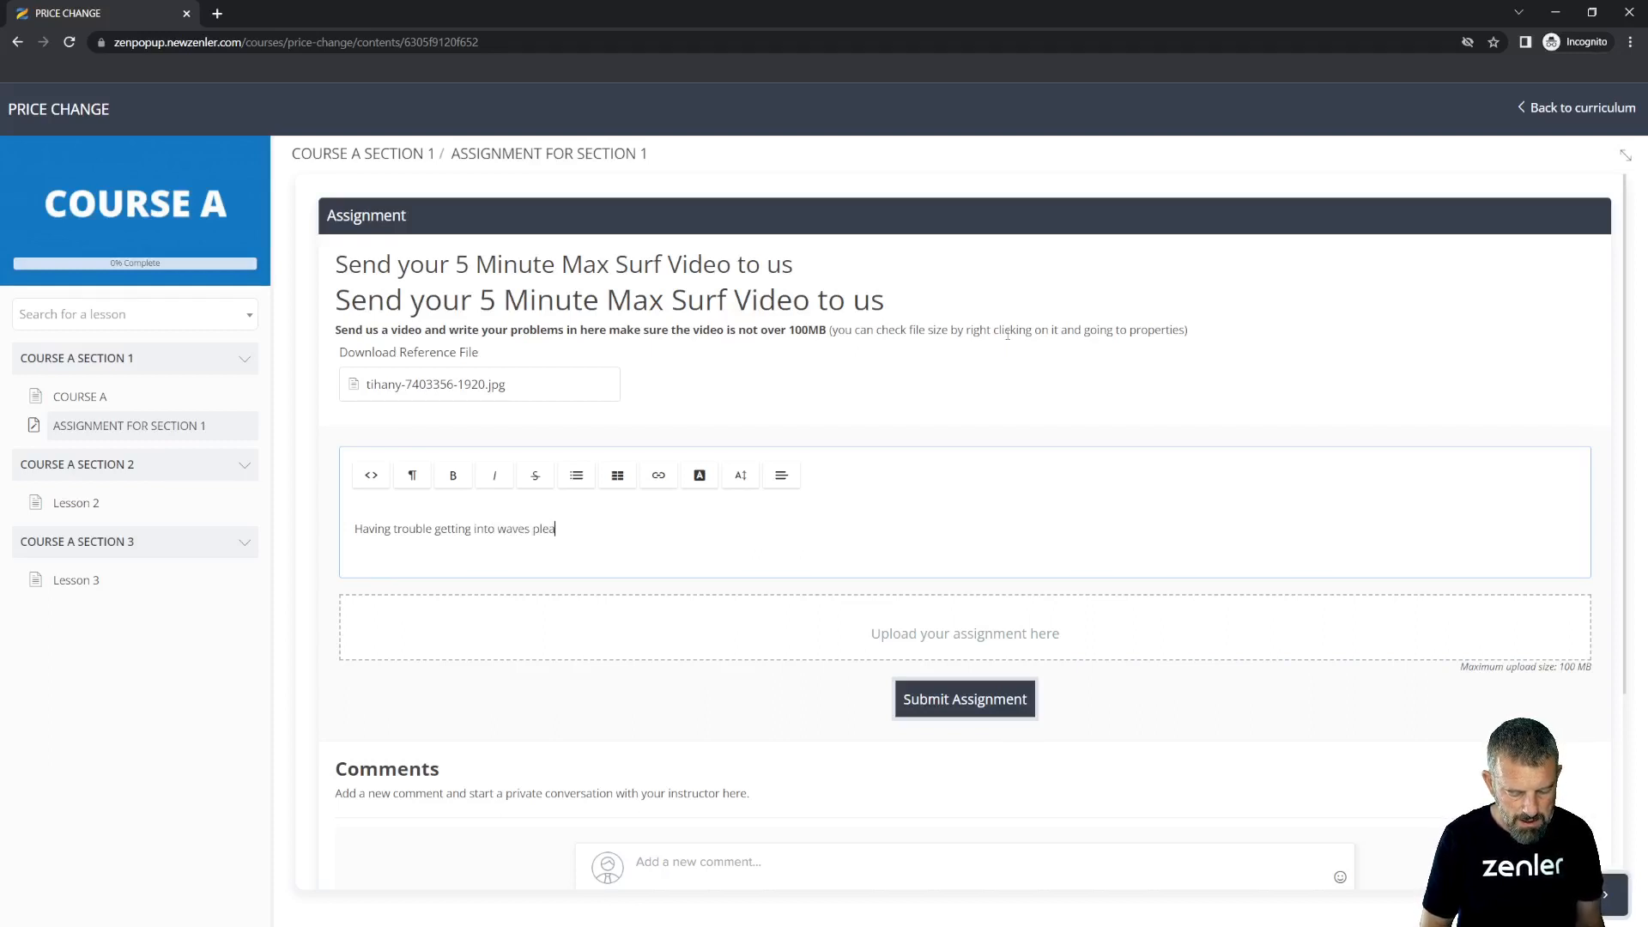
text(se see the vid)
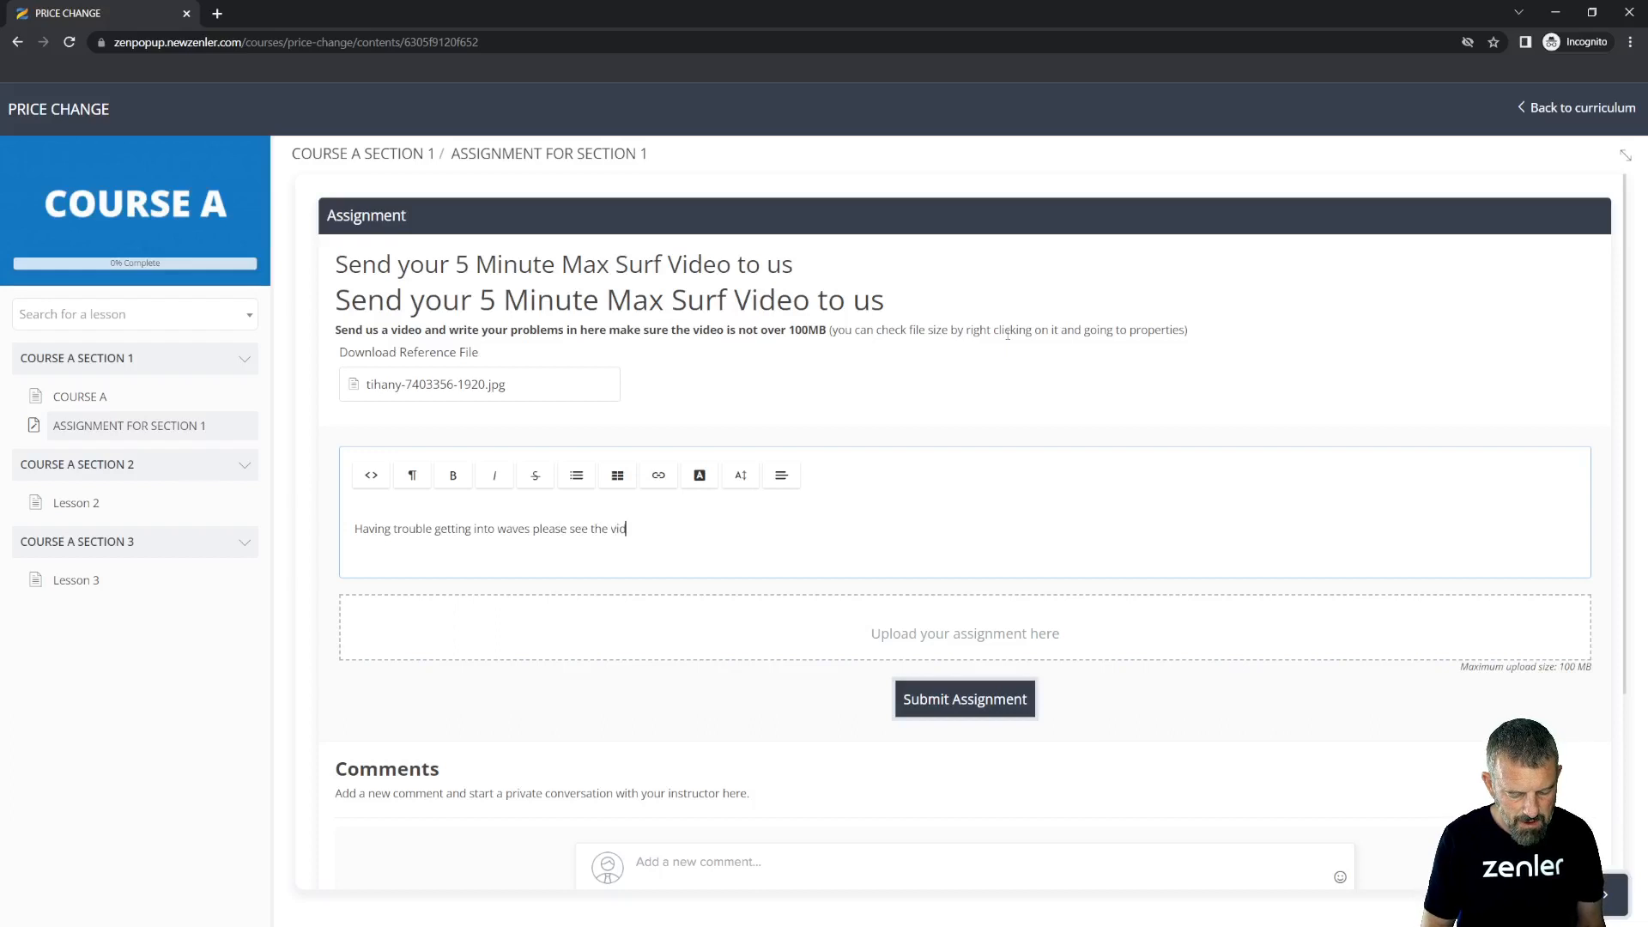
text(eo what am I doing wrong?)
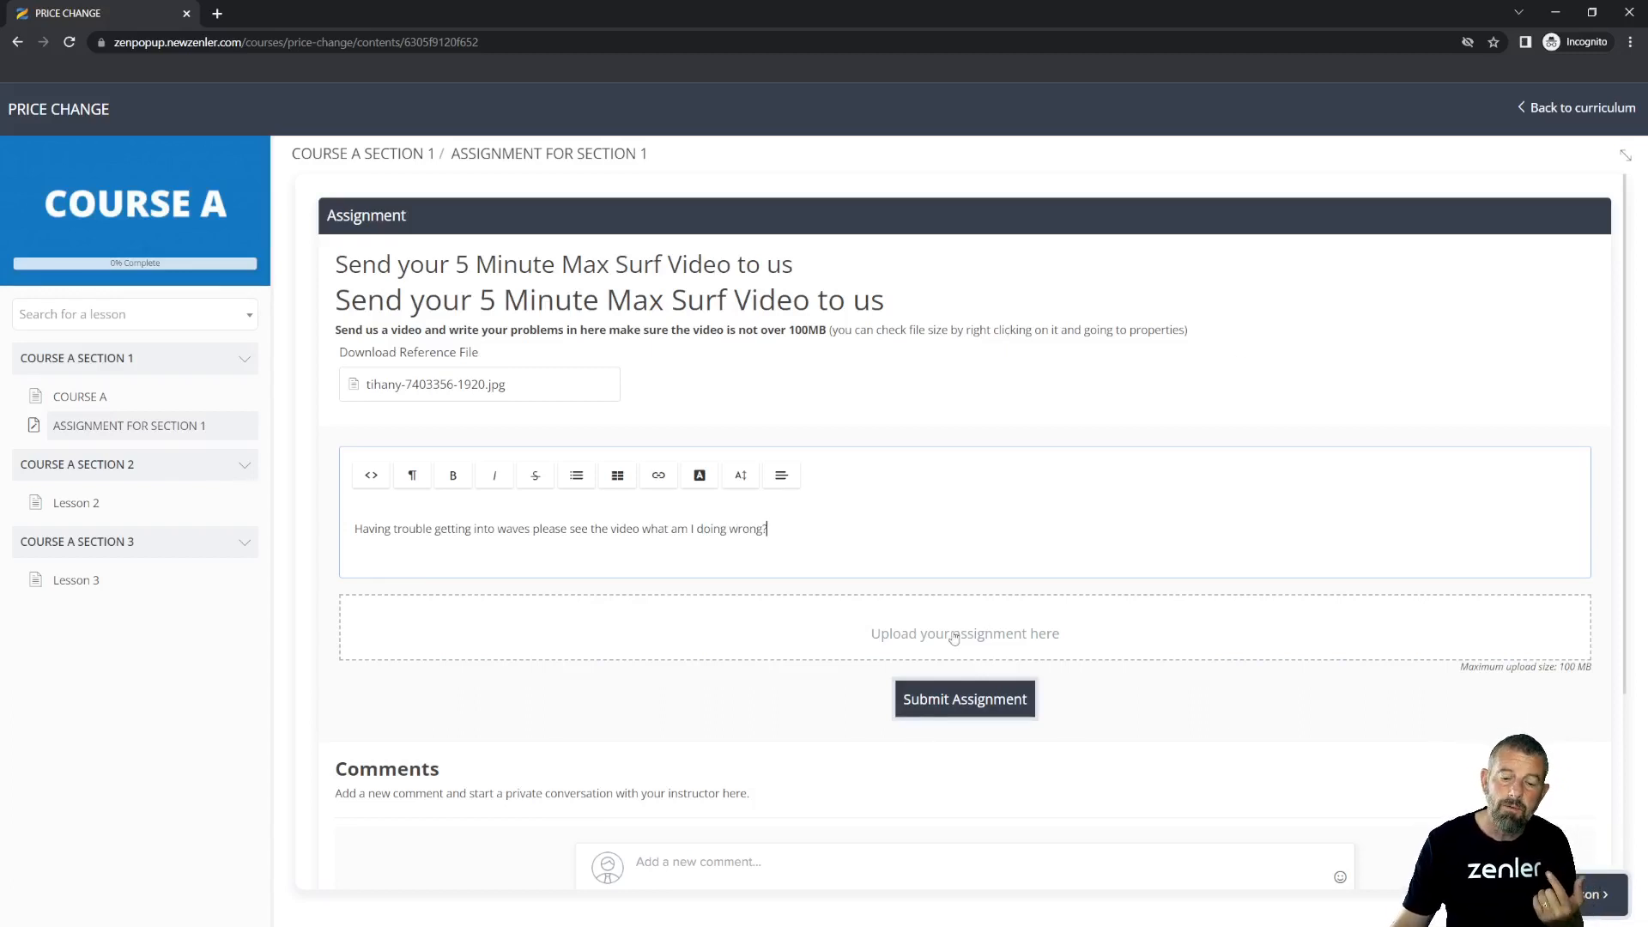
- Upload the video InShot_20220817_190331317.mp4 from the Desktop as the student's assignment file
click(925, 636)
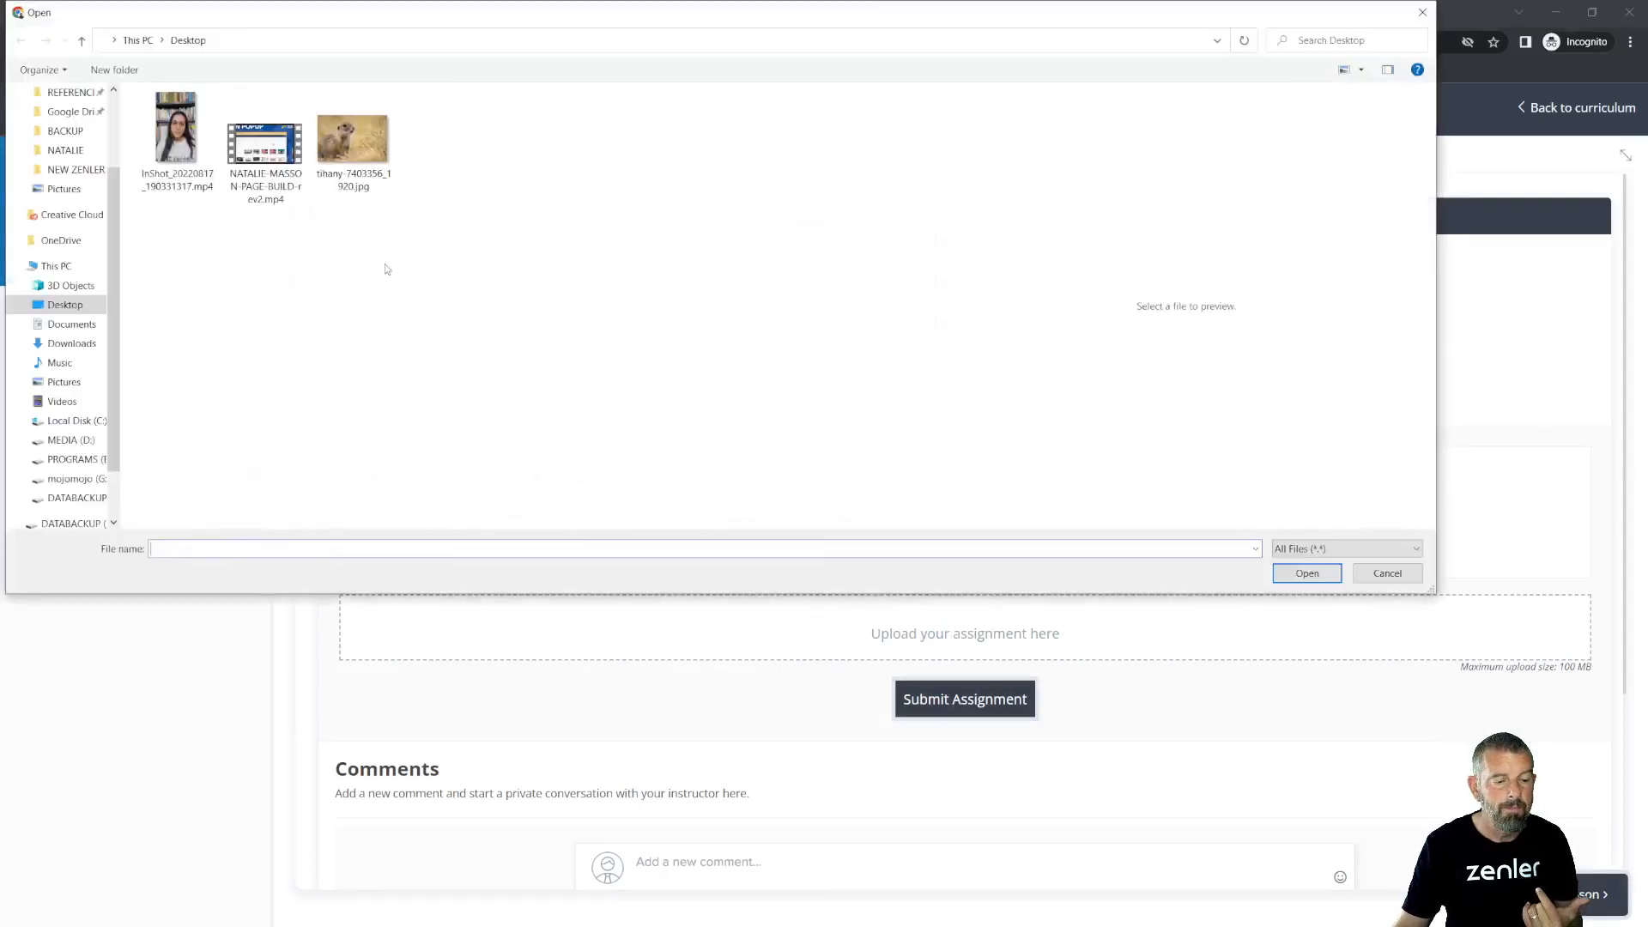
click(187, 144)
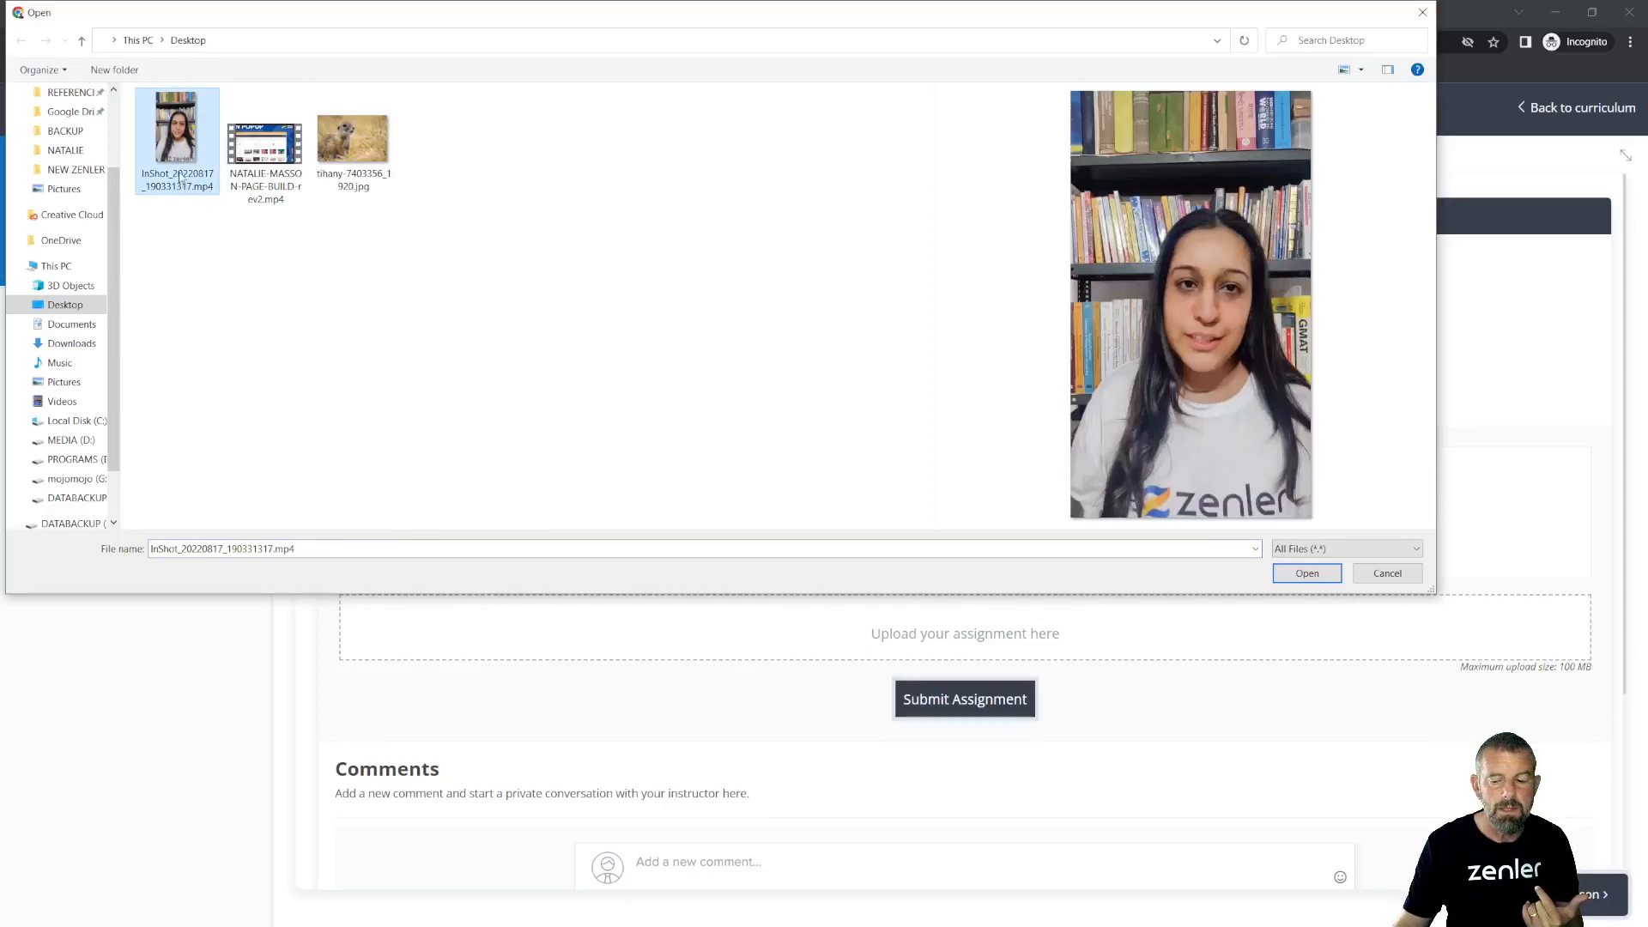
click(347, 149)
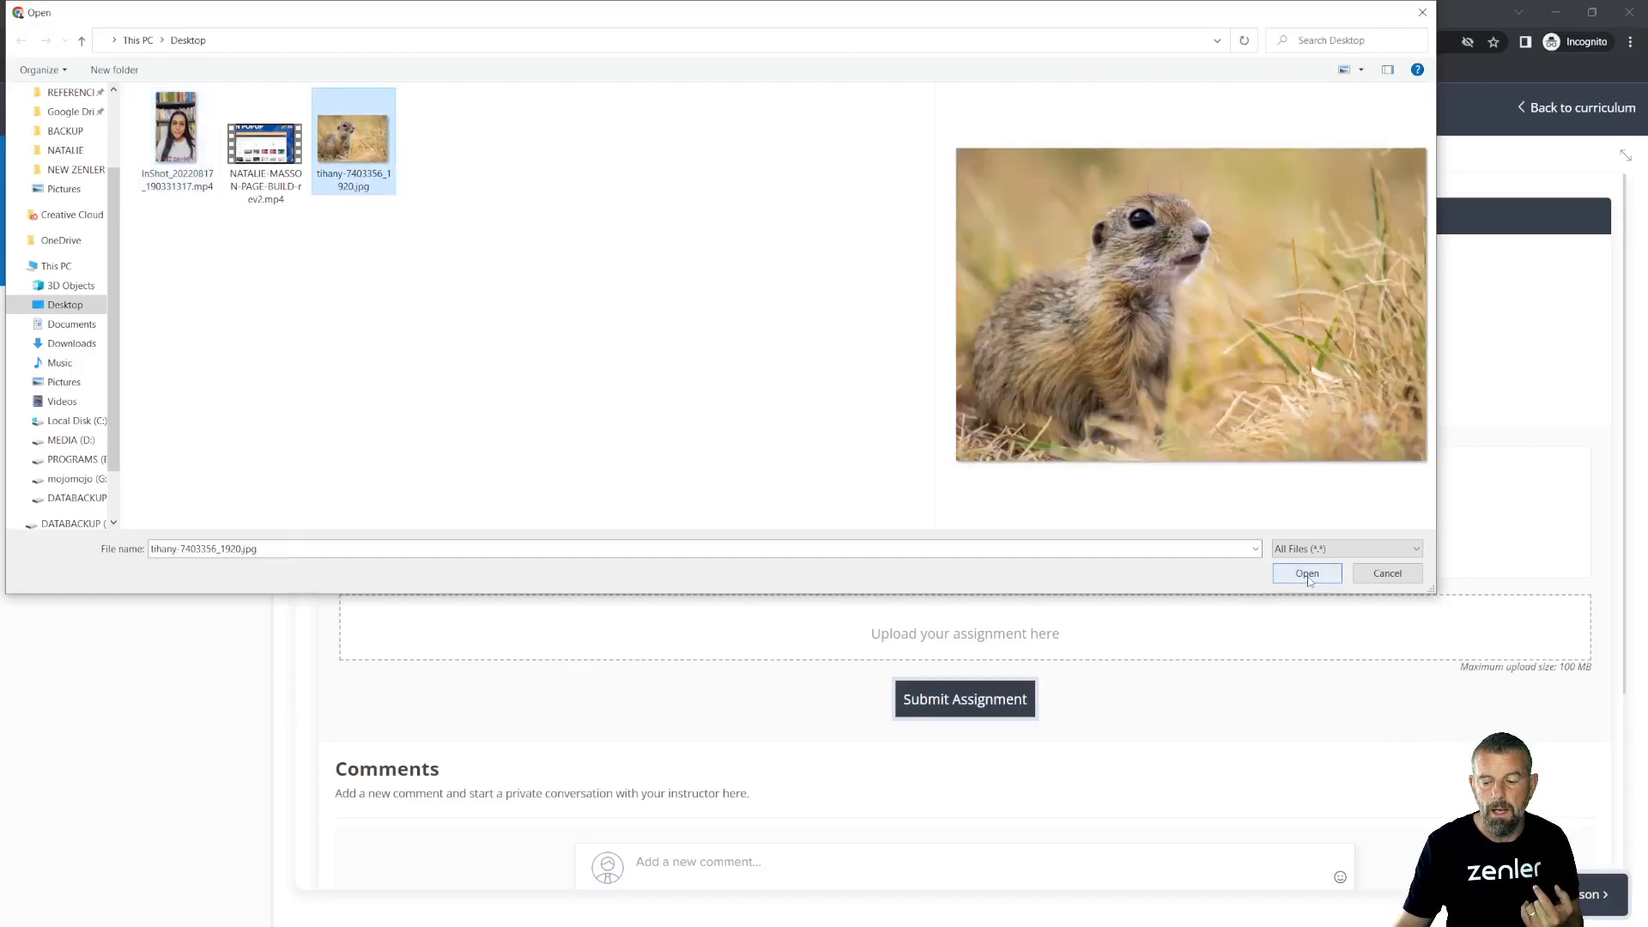
click(183, 147)
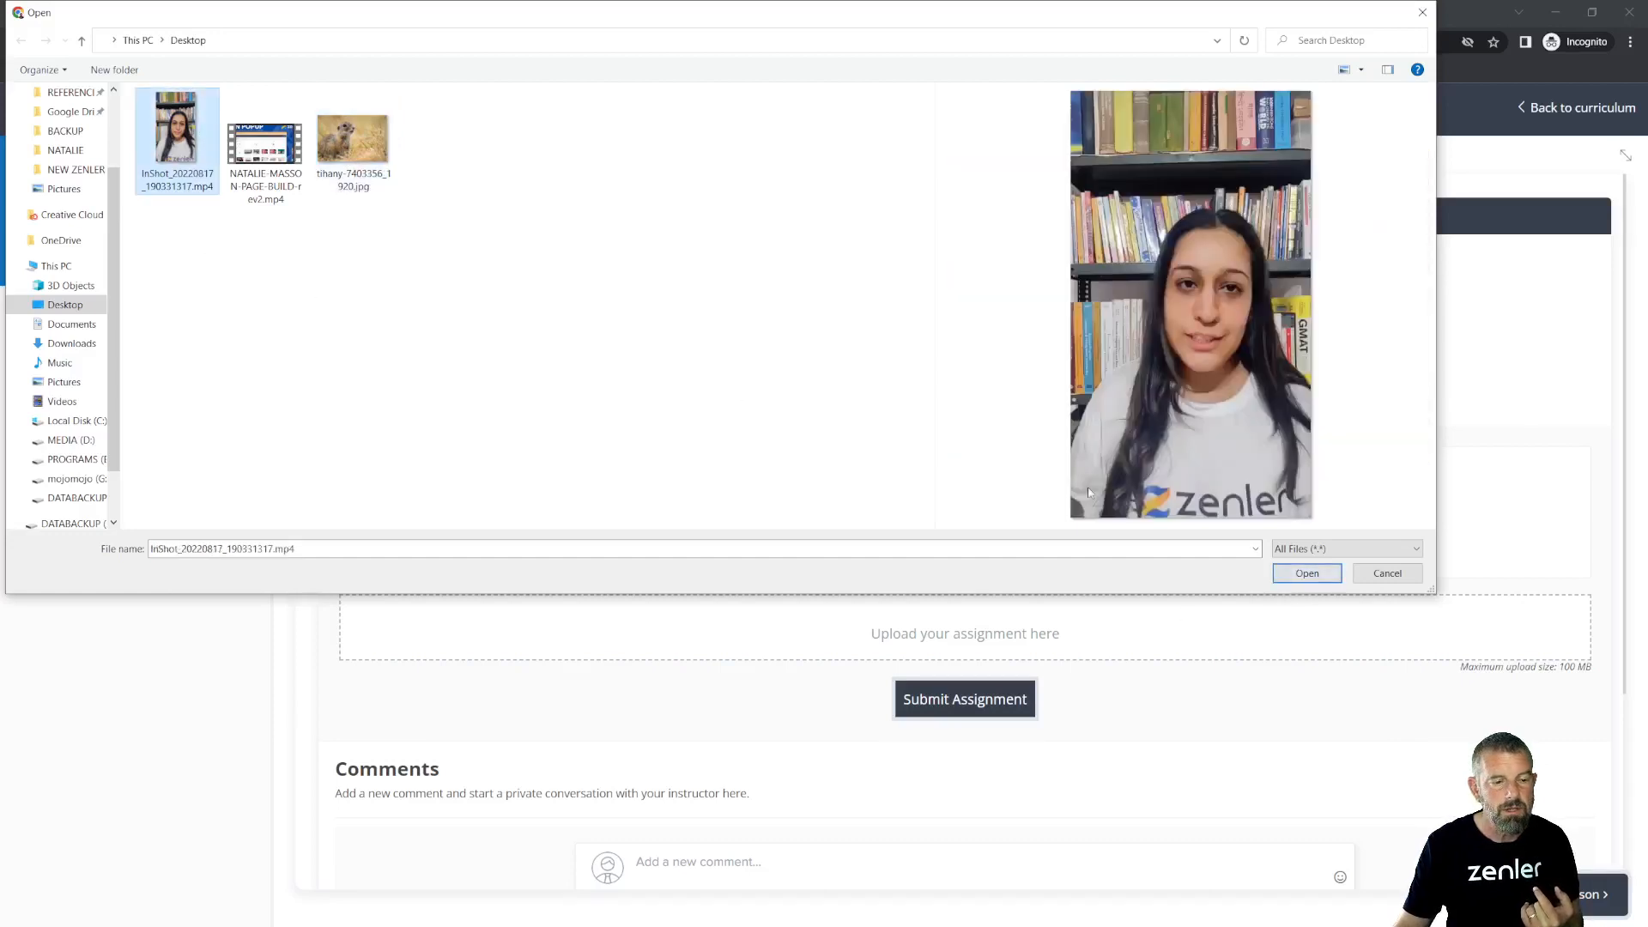
click(1311, 575)
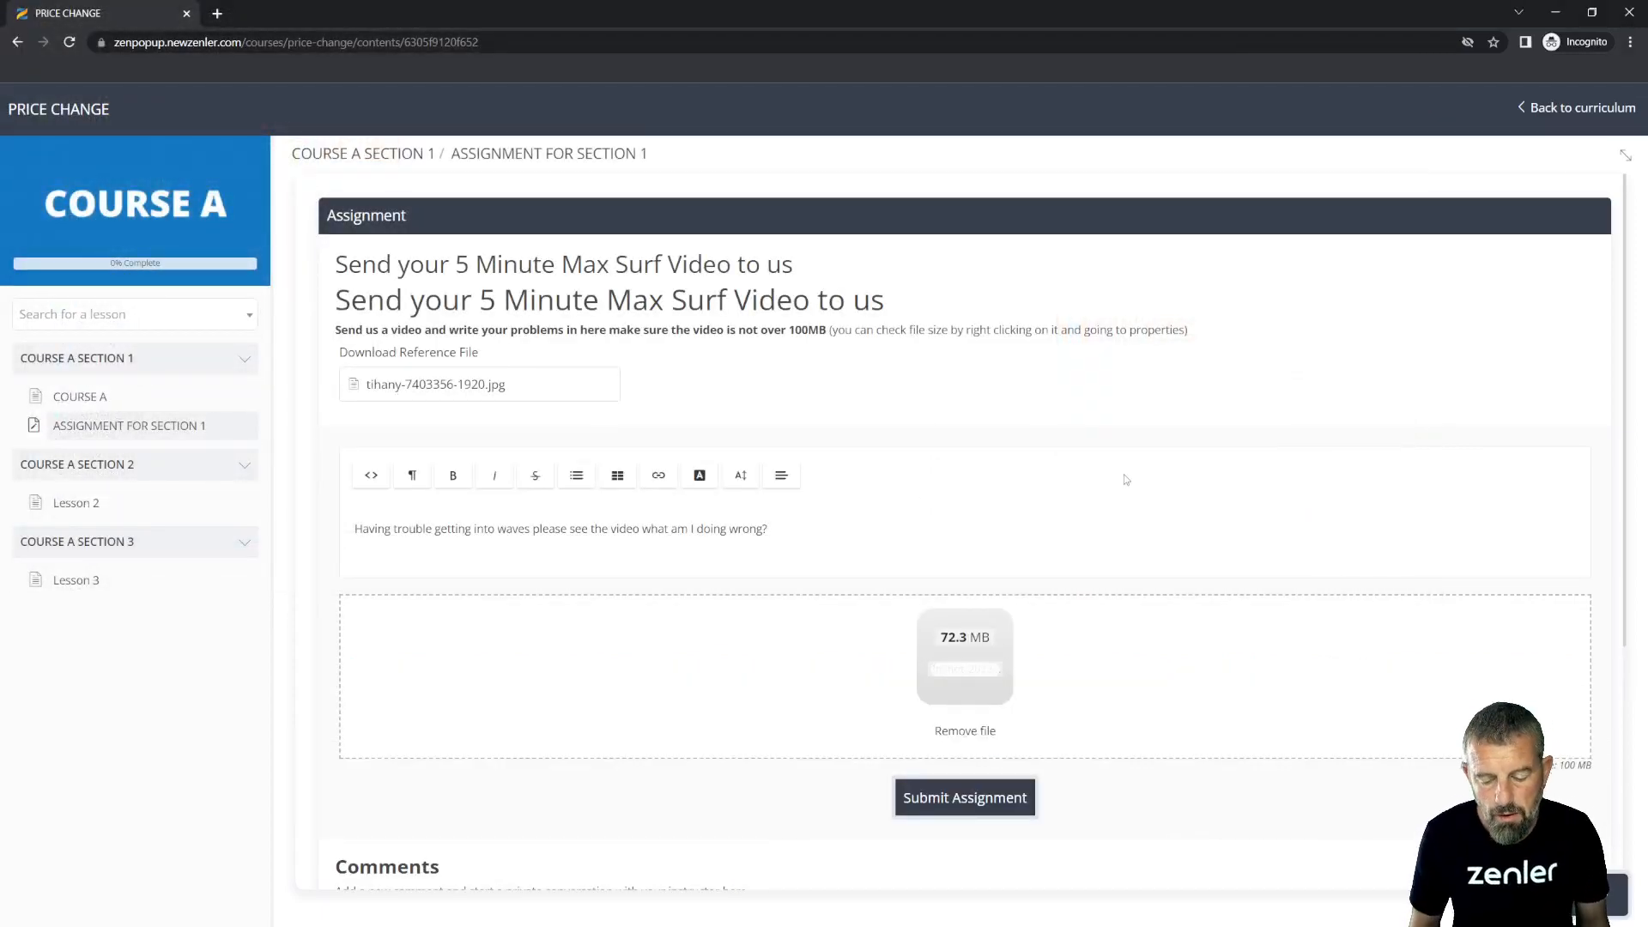
scroll(1214, 470, down, 3)
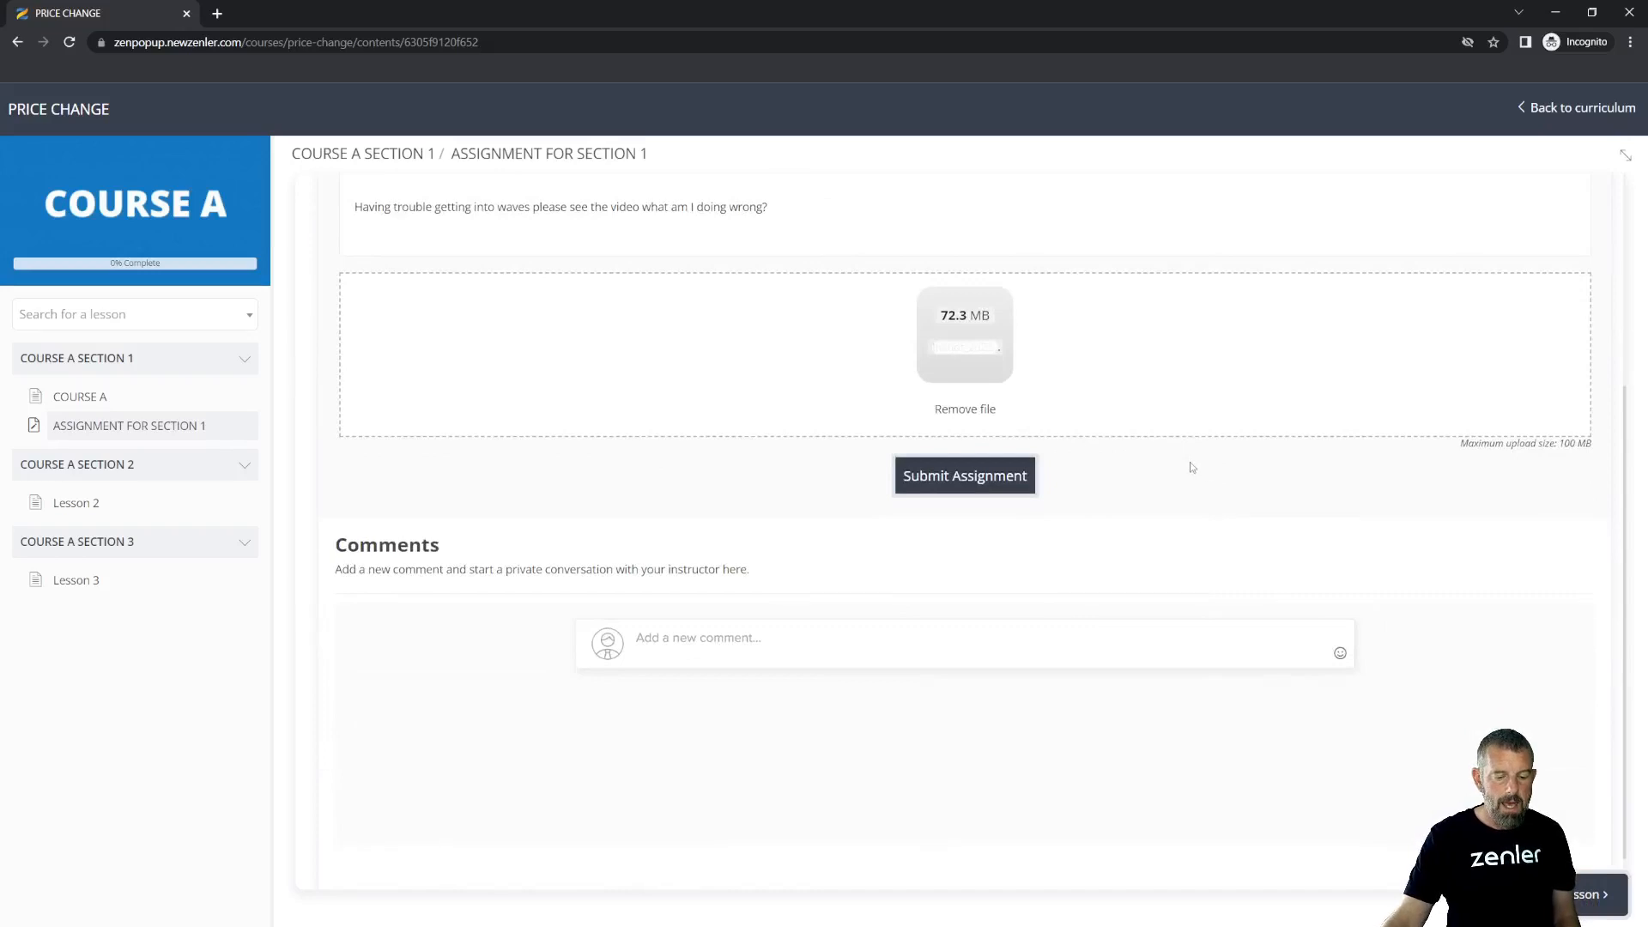
- Submit the student's surf video assignment and confirm the submission
scroll(1191, 467, up, 2)
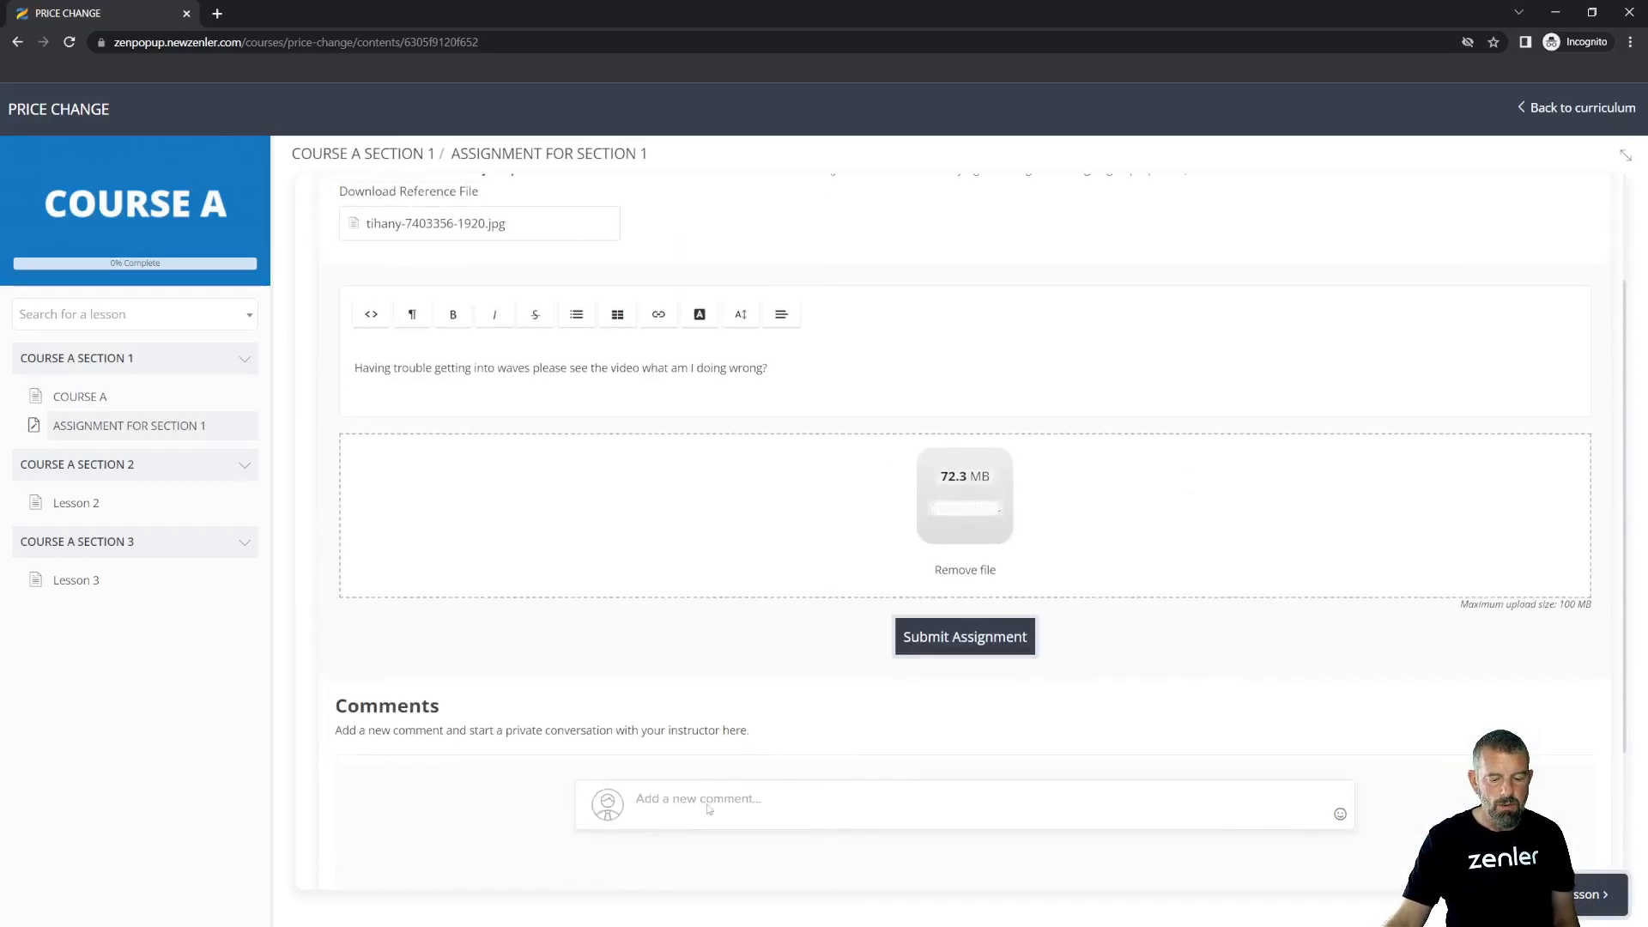
click(940, 642)
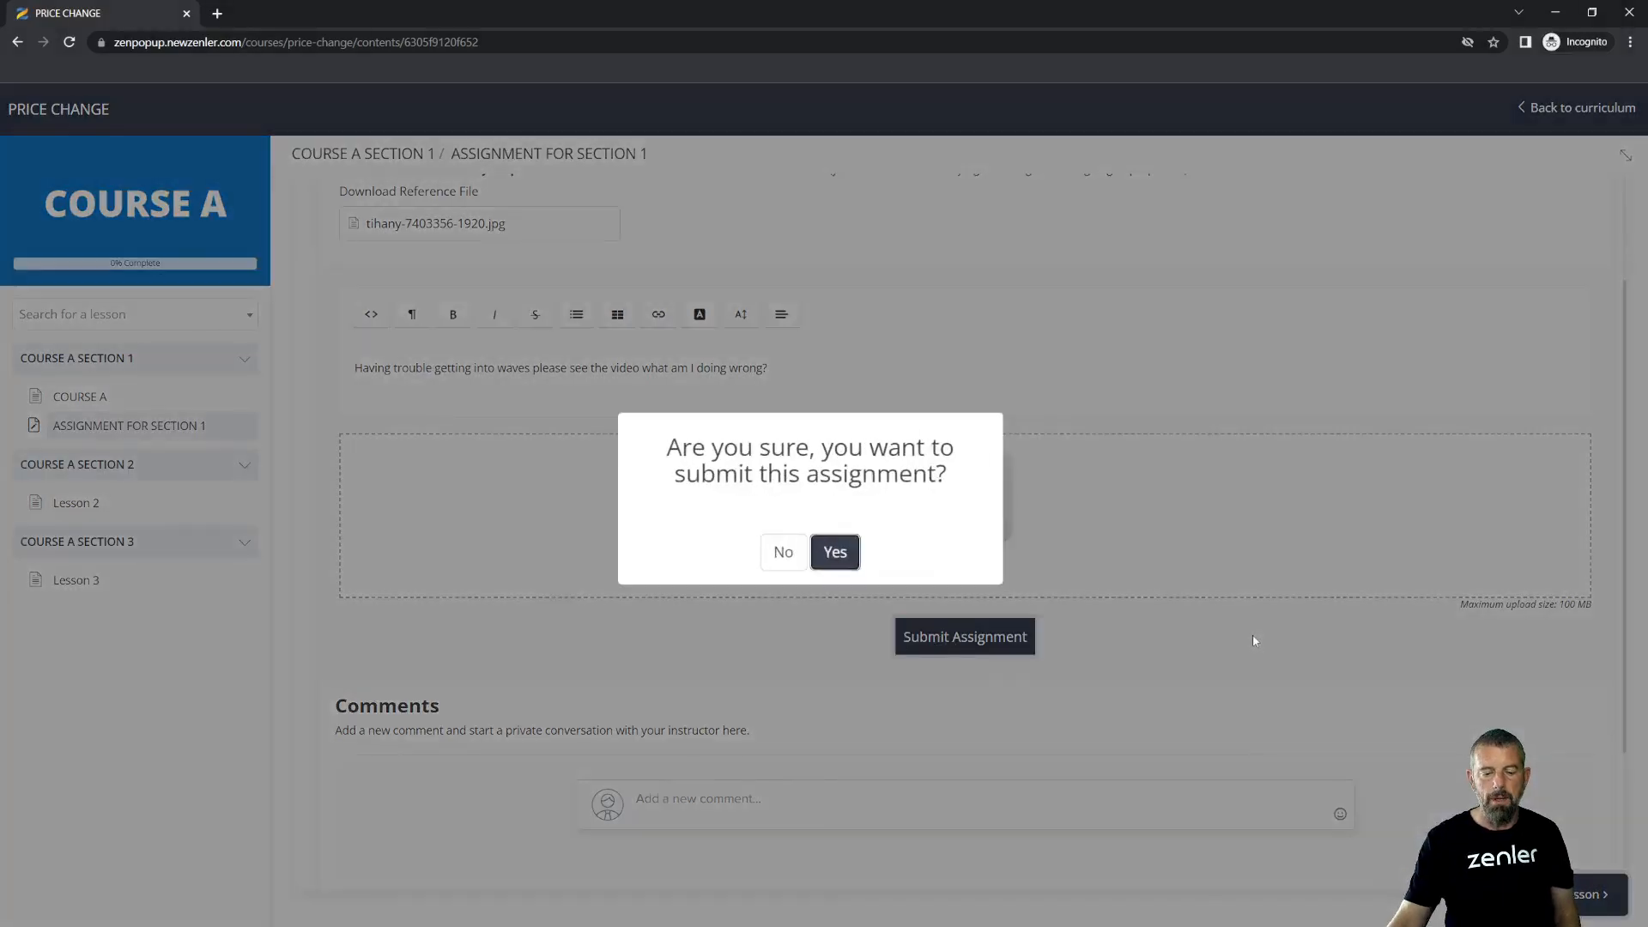
click(836, 555)
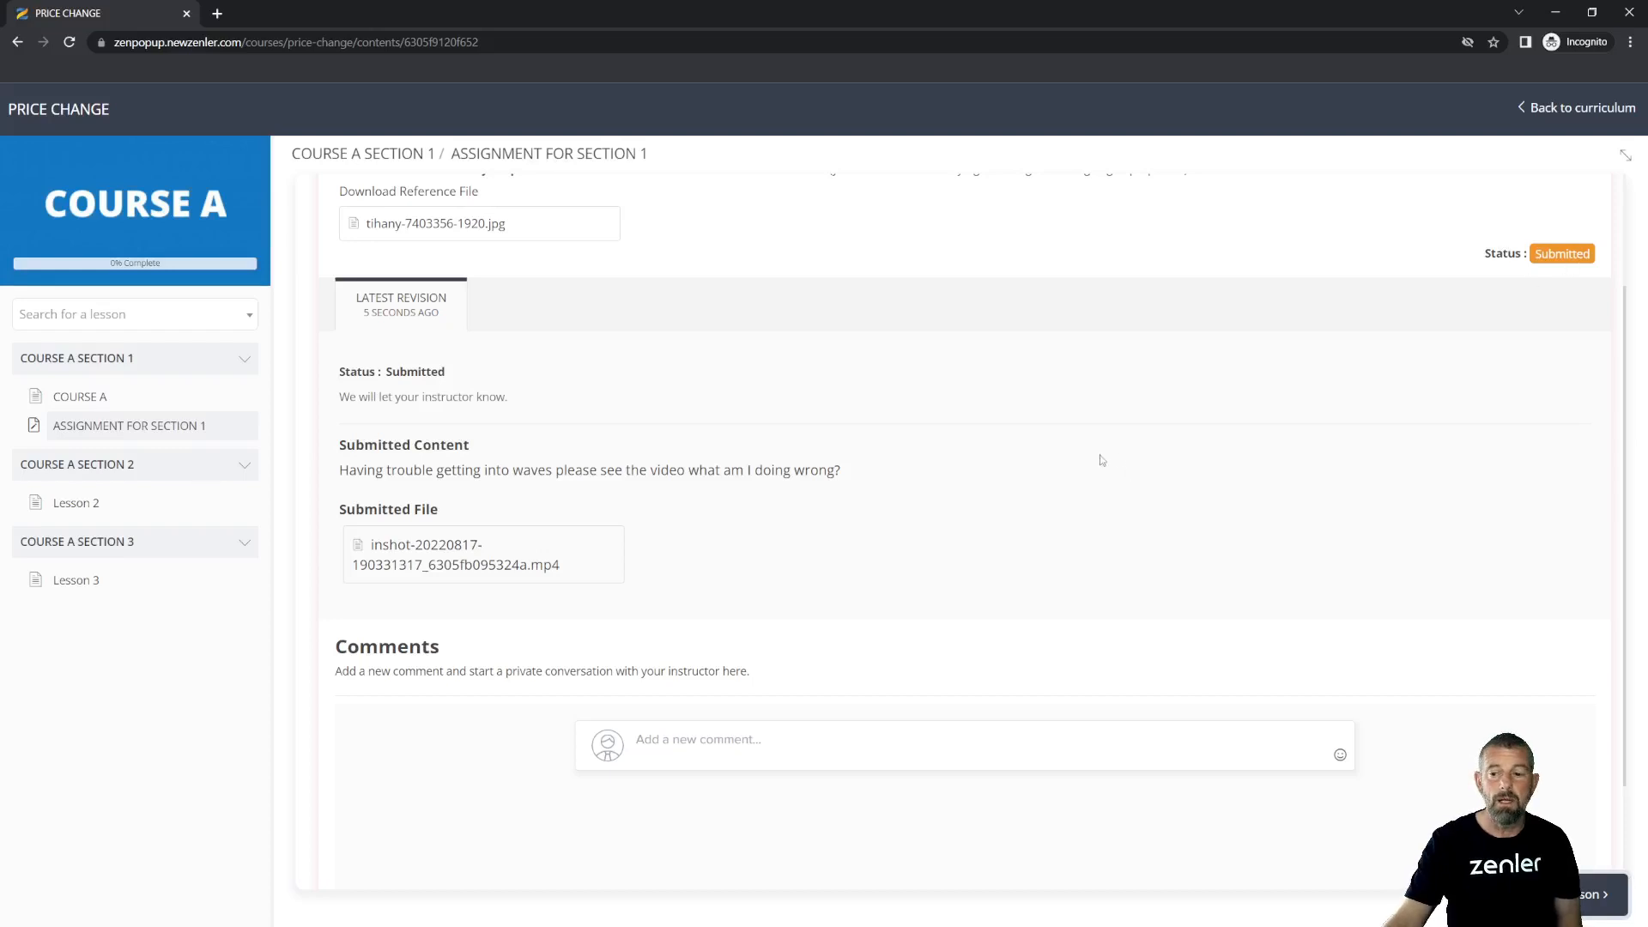
- Switch to the Zenler admin window and examine the Assignments page's recent submission details, status and submission filter options
click(1556, 13)
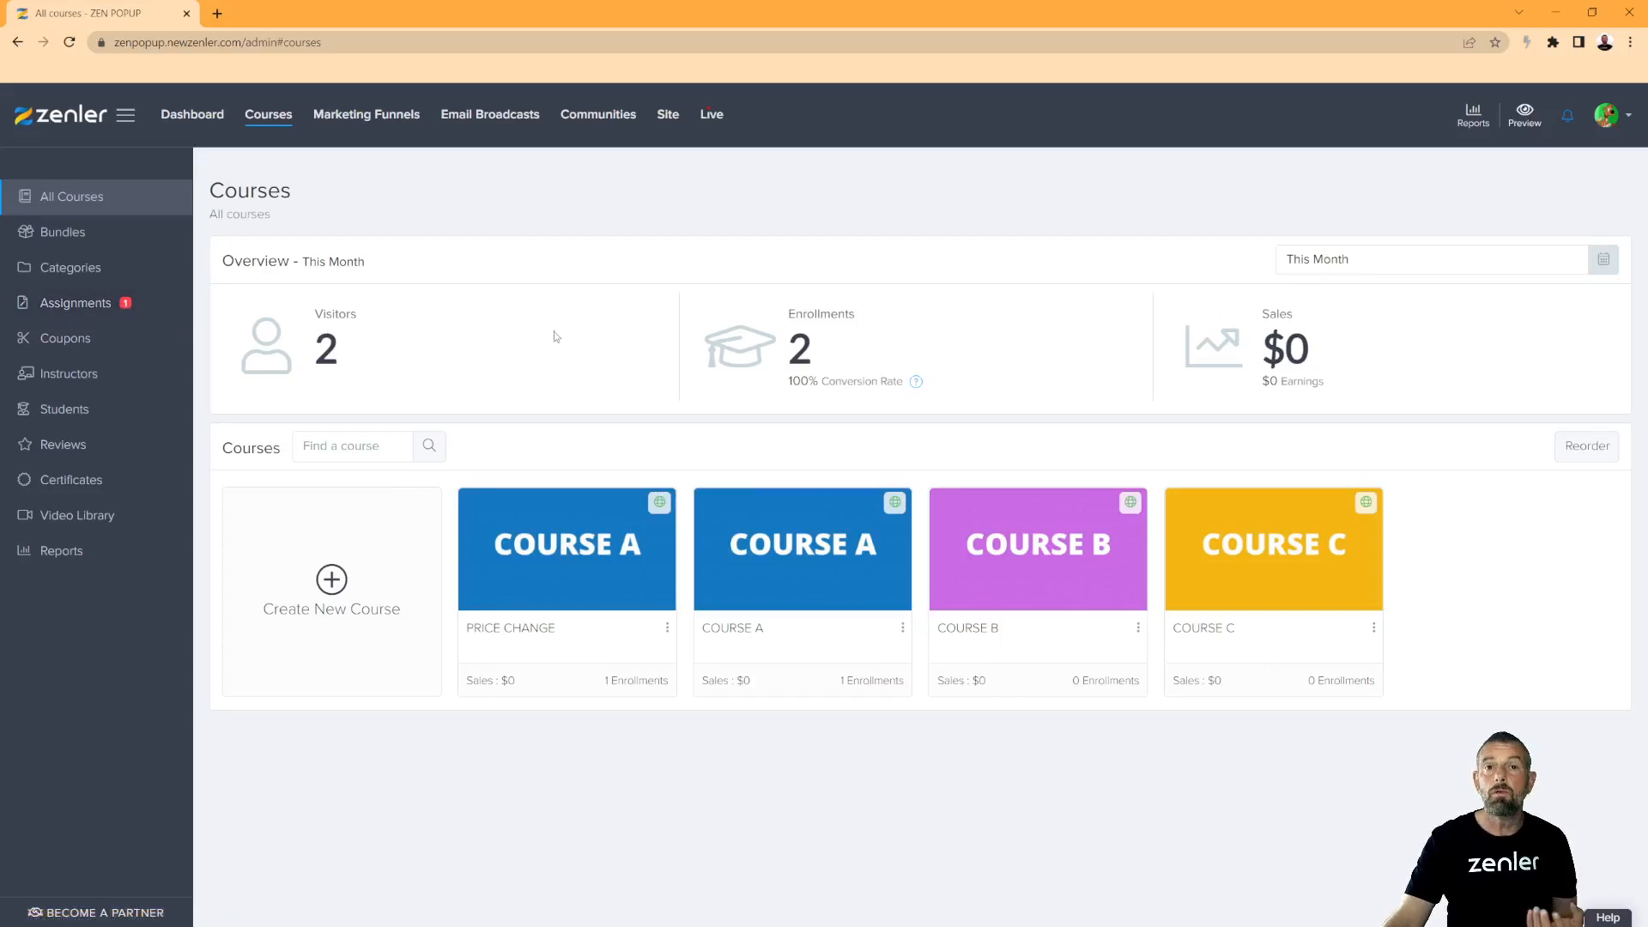
click(103, 311)
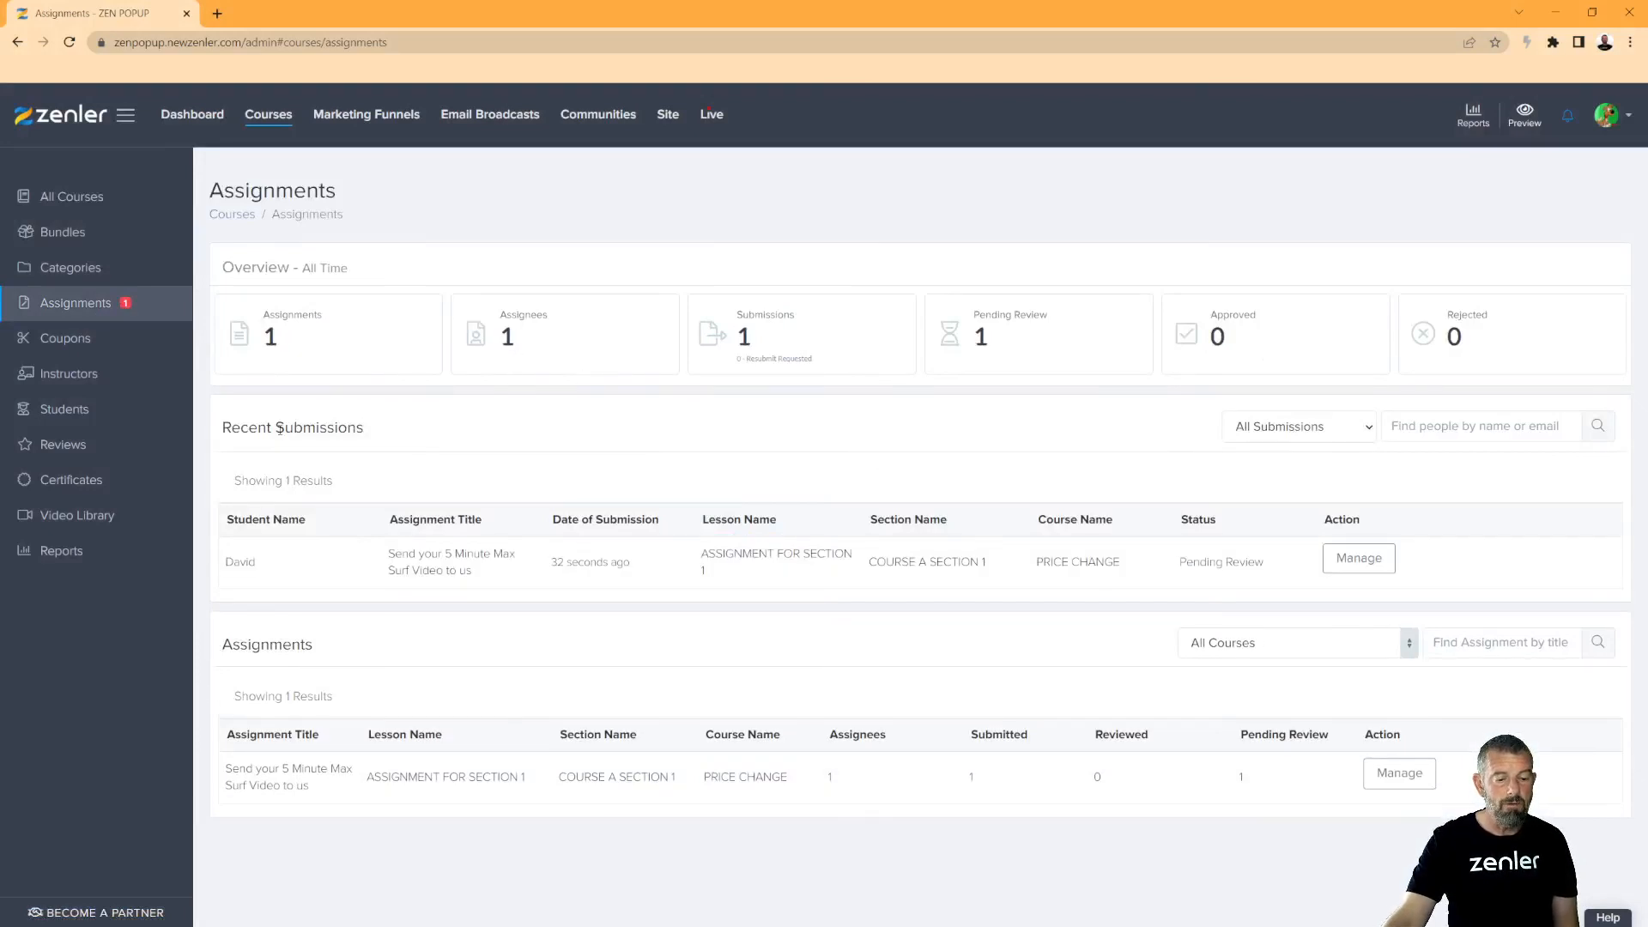
drag(303, 428, 418, 431)
click(518, 485)
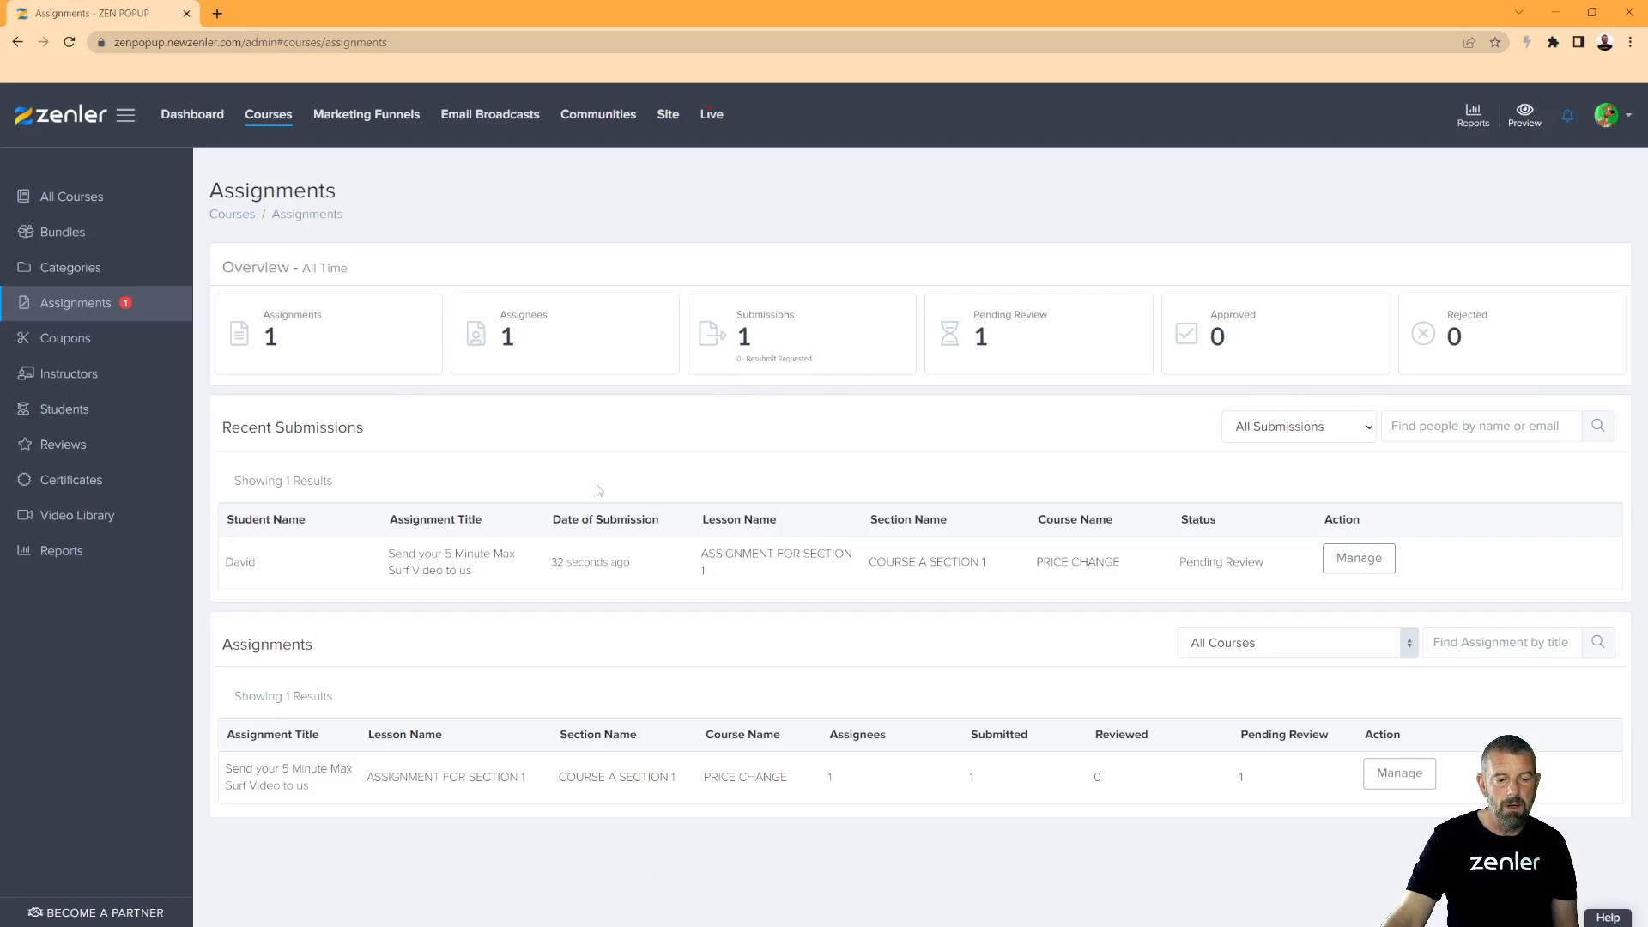
click(1370, 434)
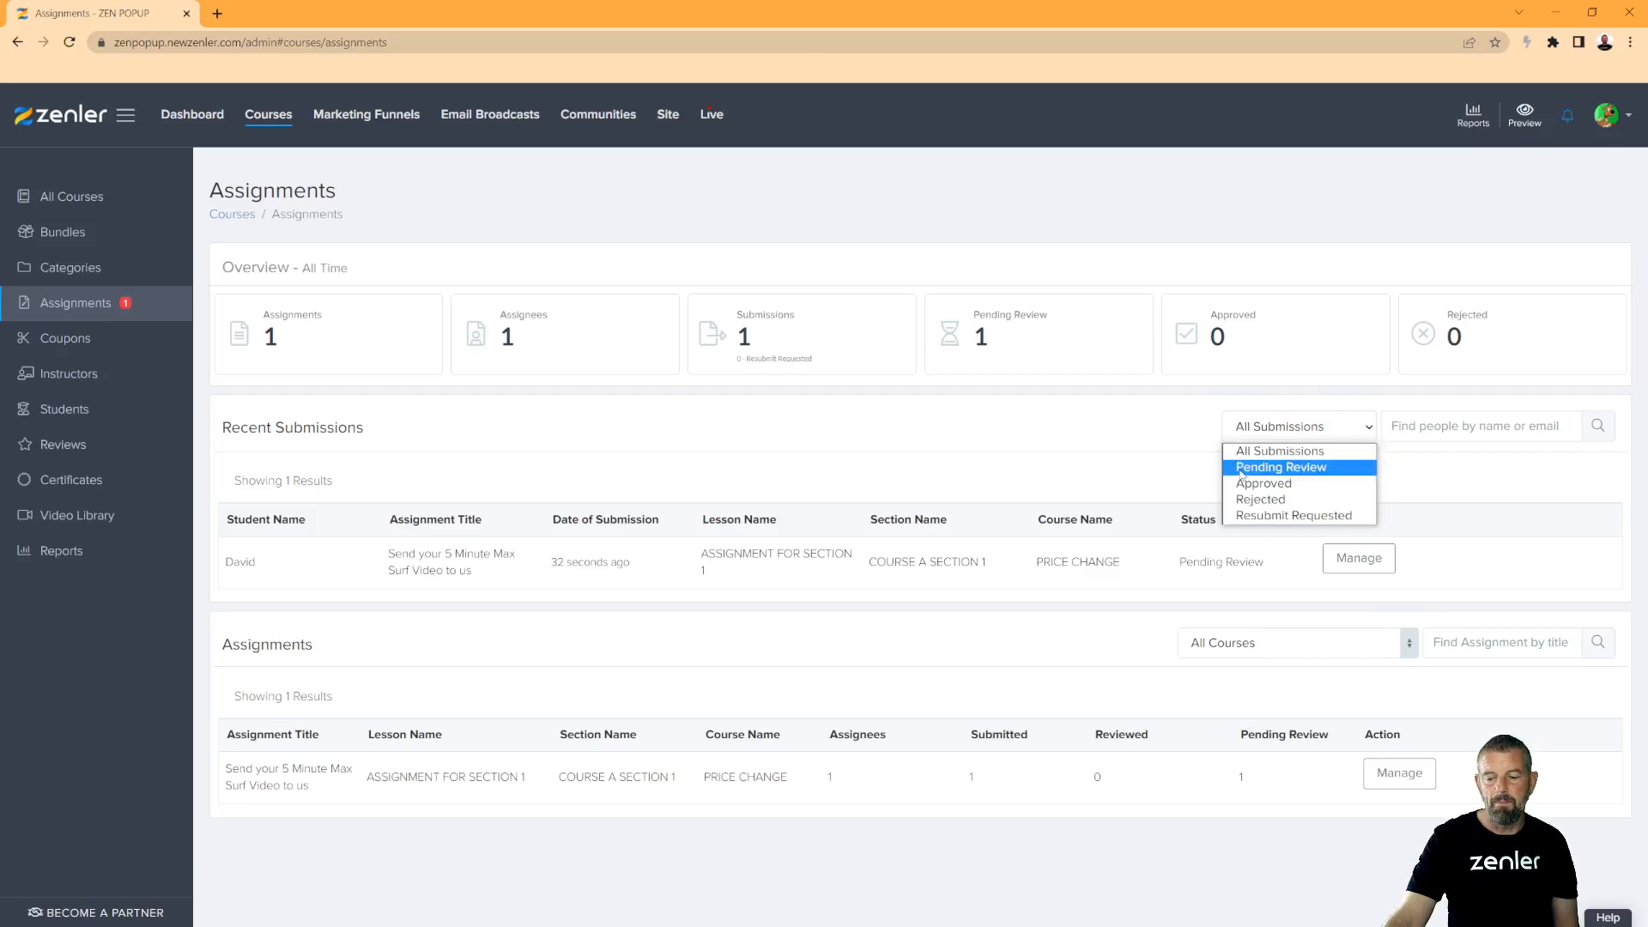
click(1000, 437)
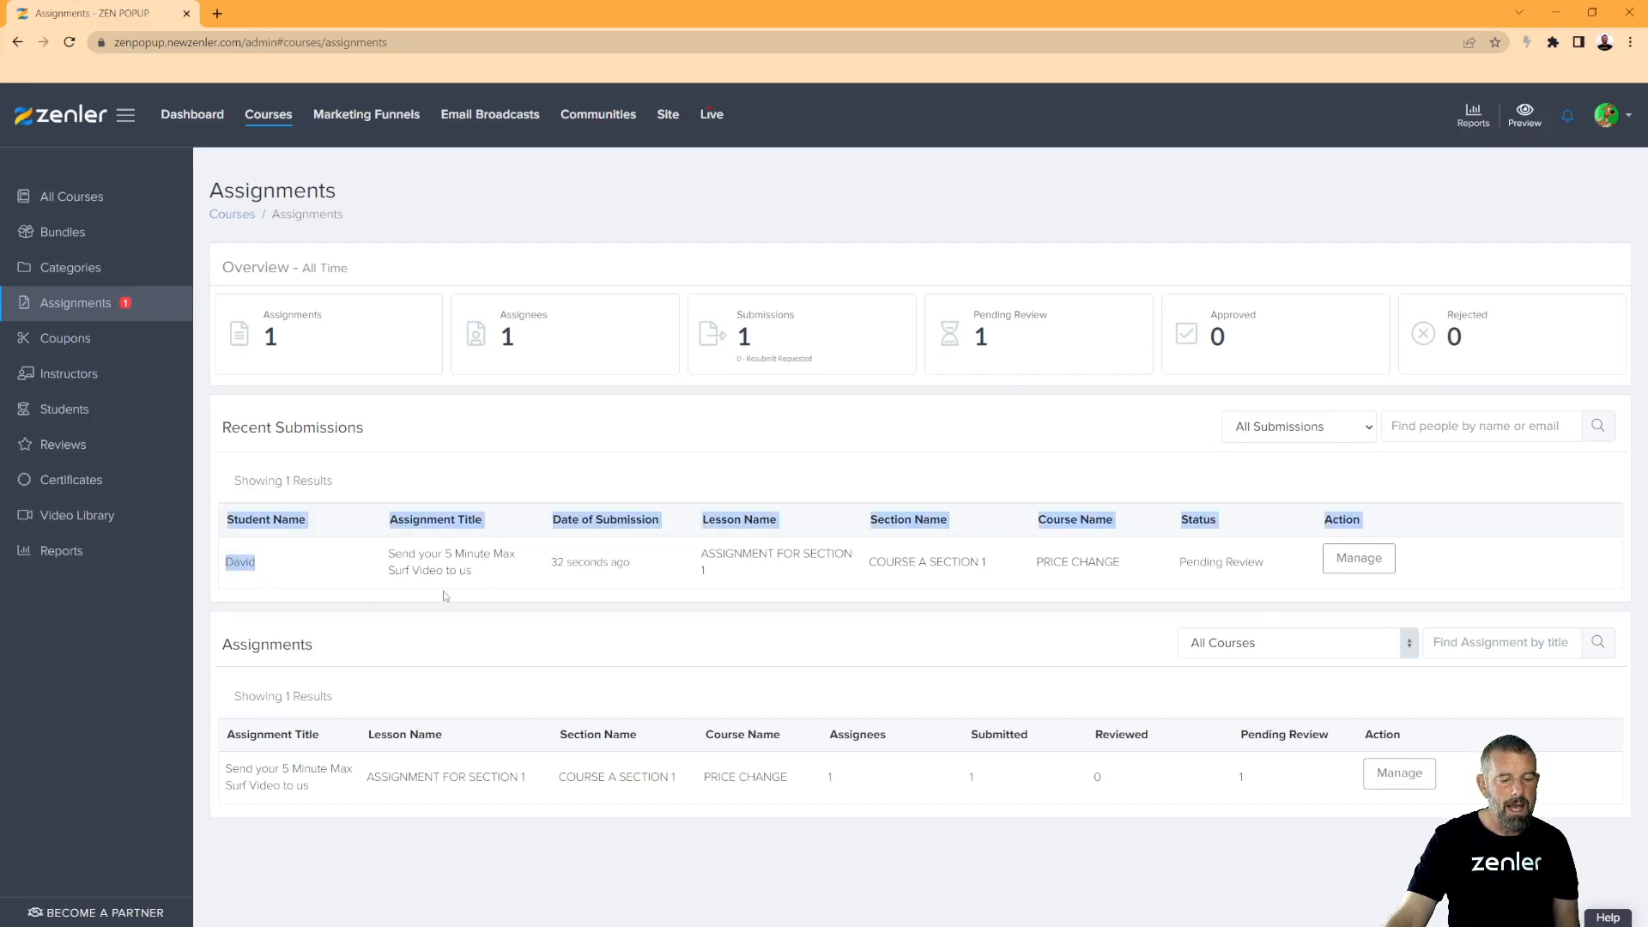
drag(397, 554, 592, 563)
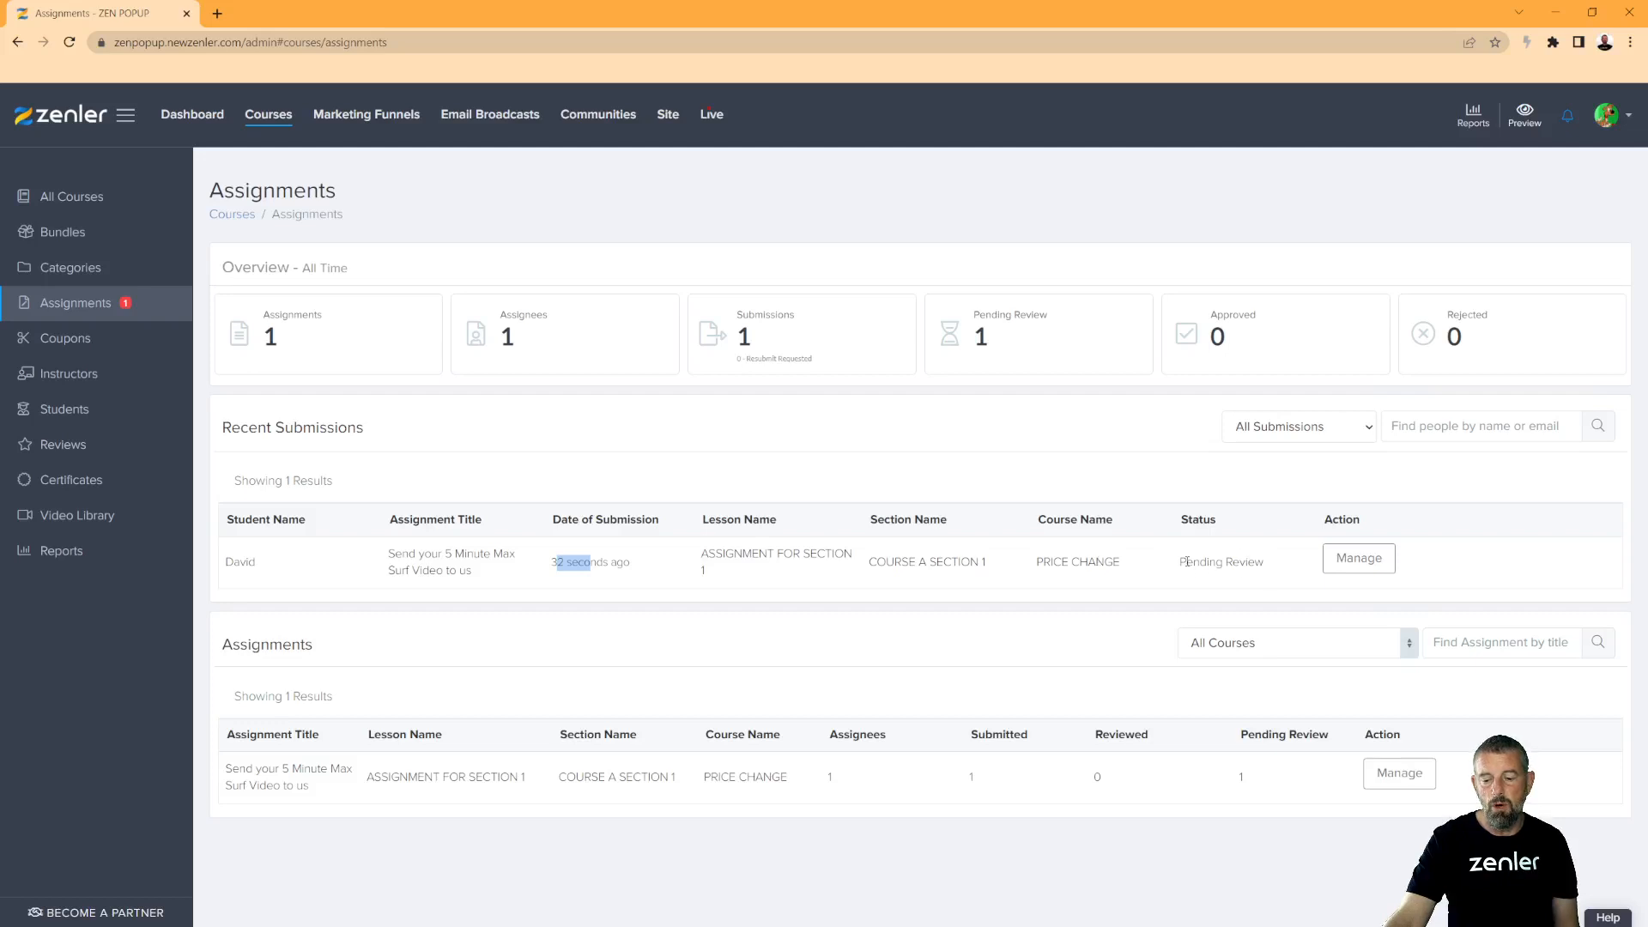
drag(1187, 561, 1285, 567)
click(1257, 598)
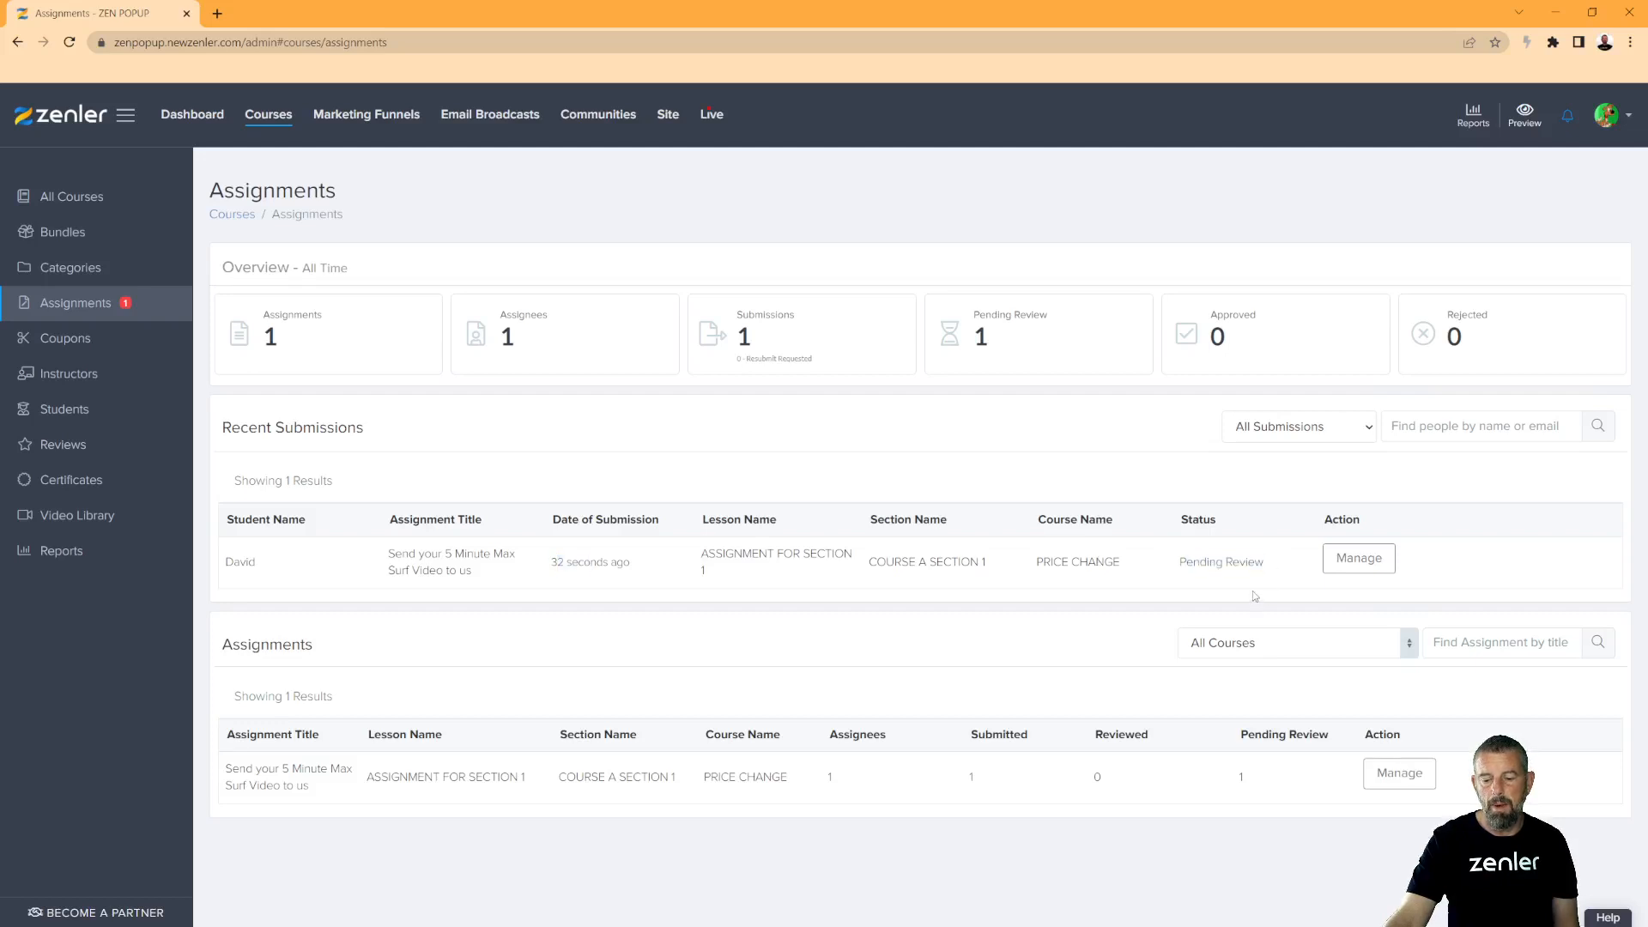
- Filter the assignments list to the PRICE CHANGE course and compare it with the recent submissions list
click(1410, 646)
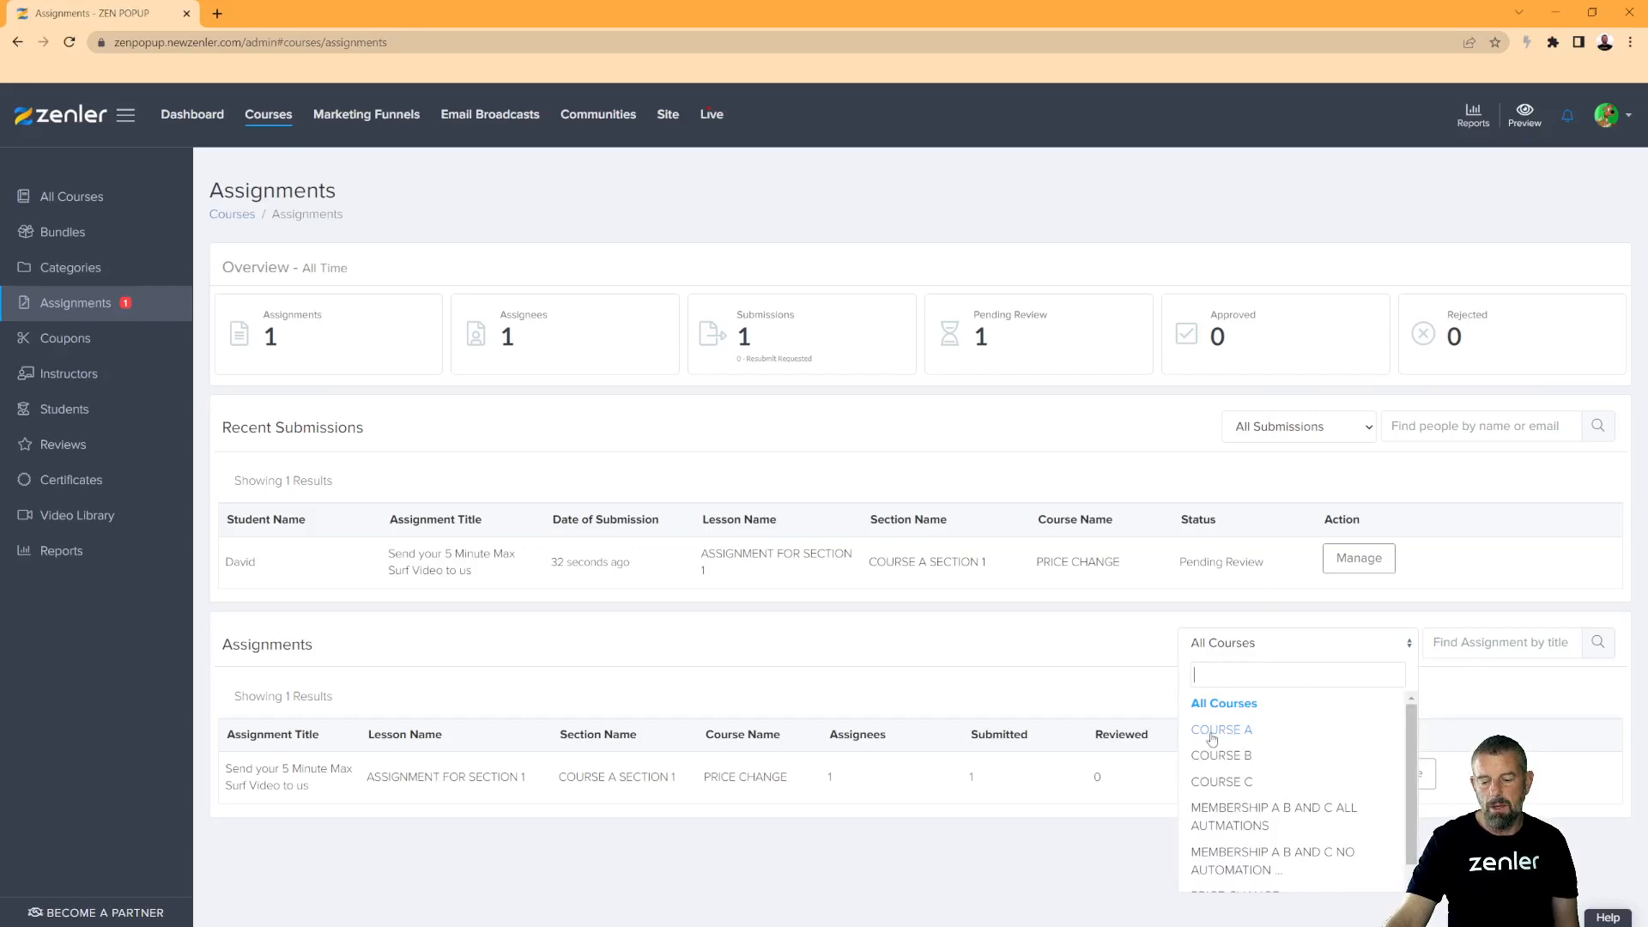
scroll(1212, 740, down, 1)
click(1202, 876)
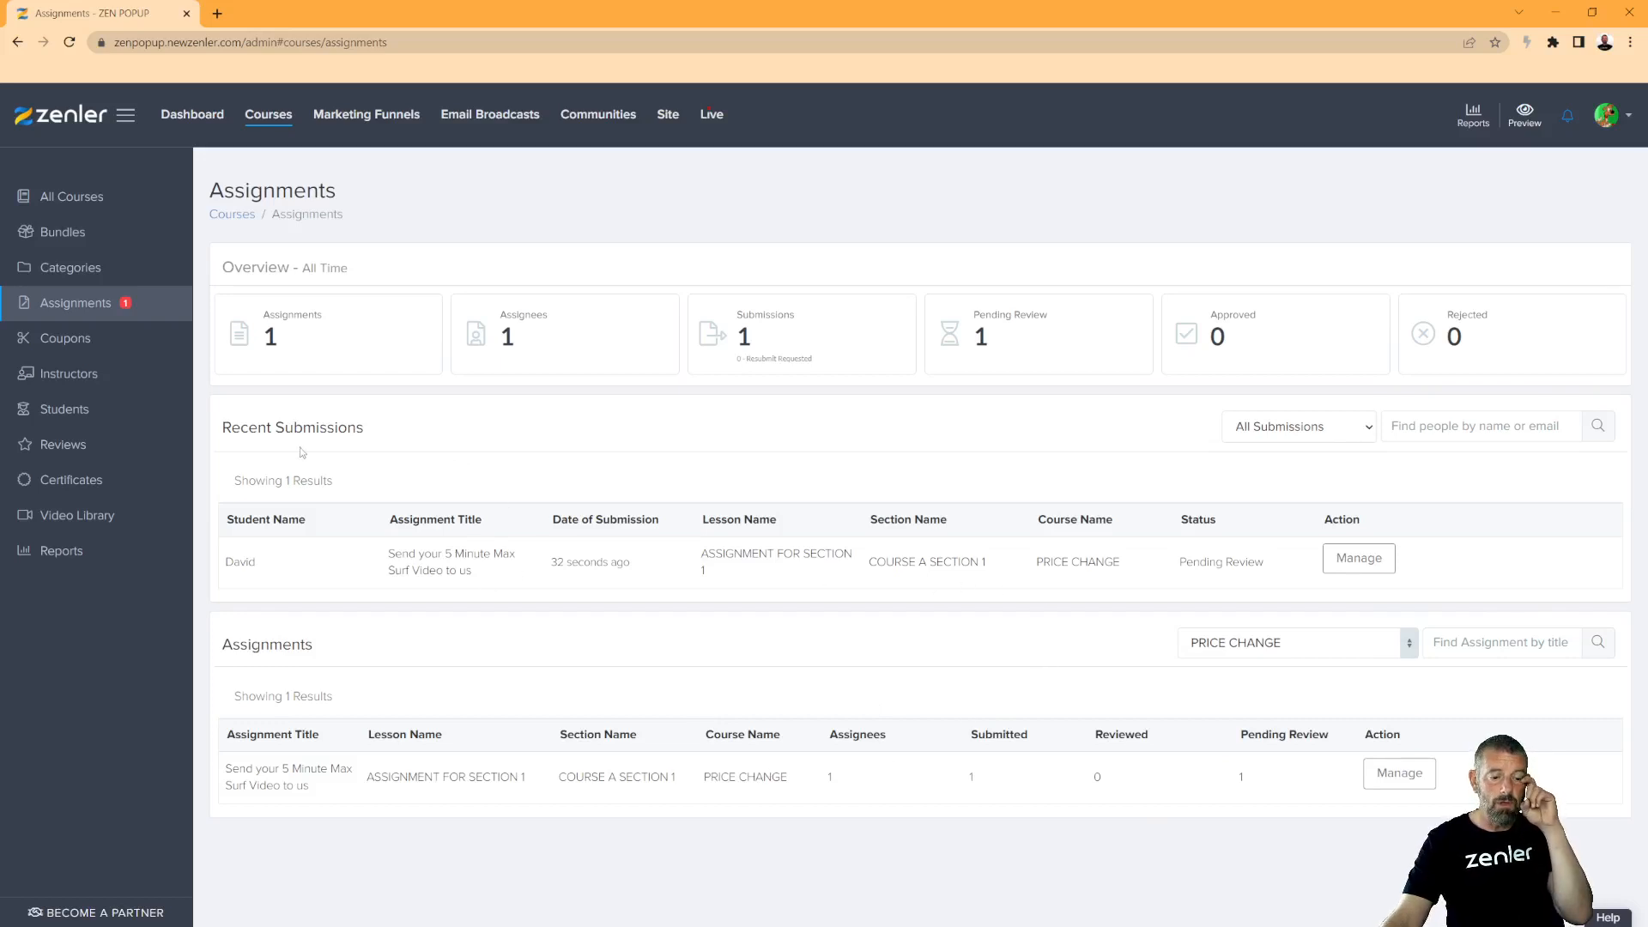
drag(289, 420, 369, 427)
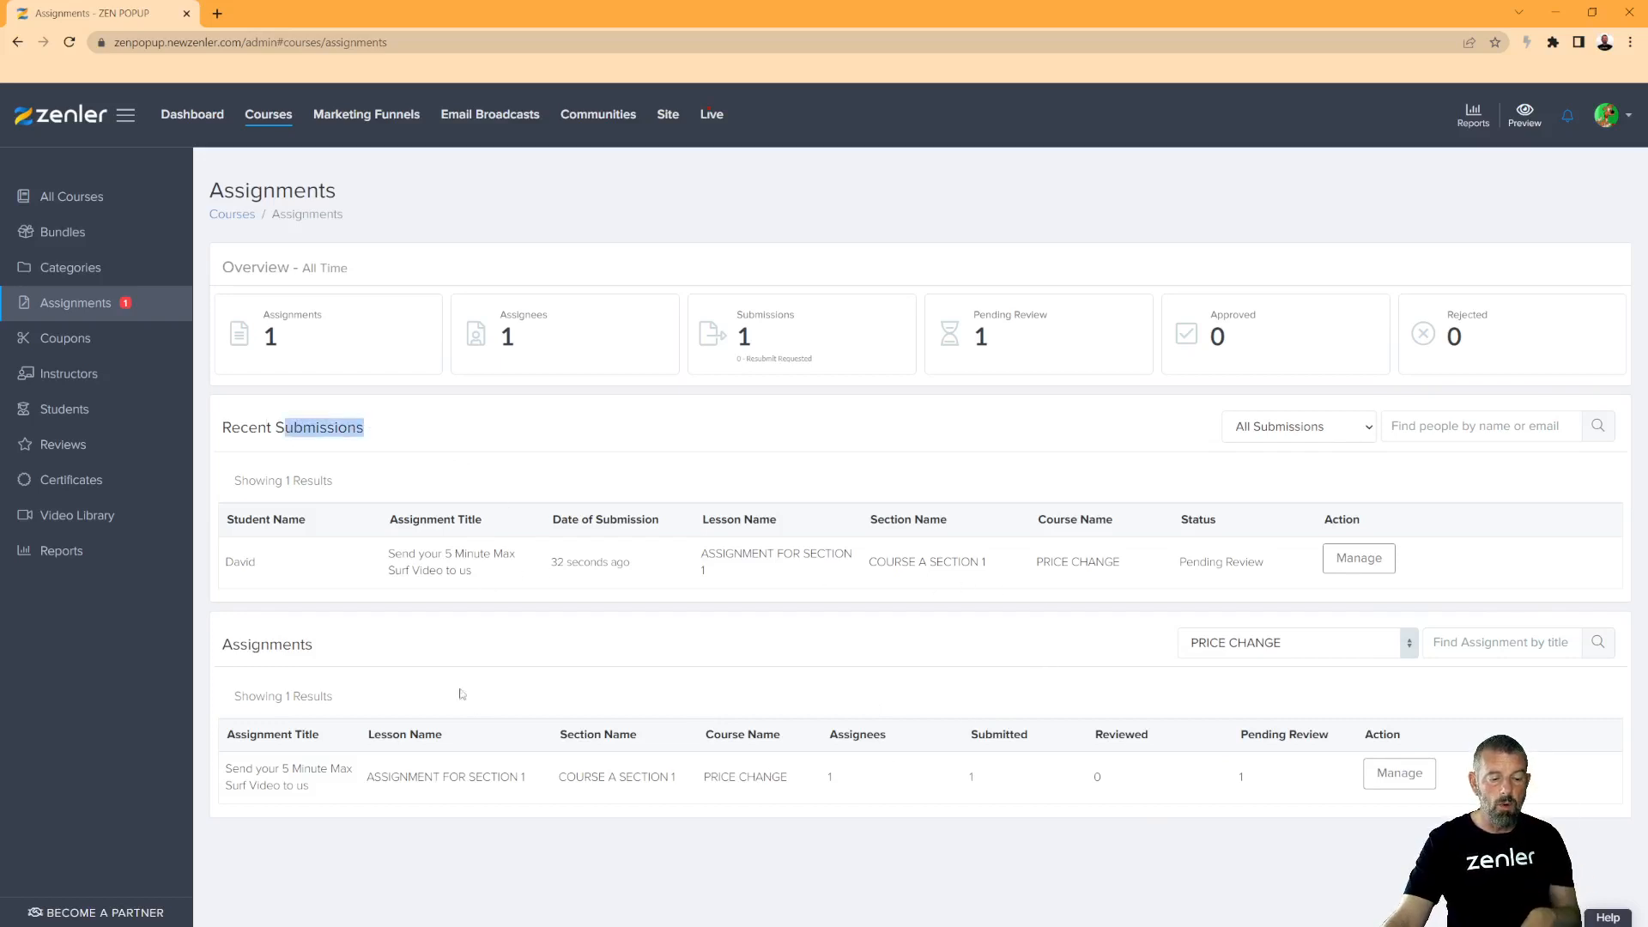
click(359, 647)
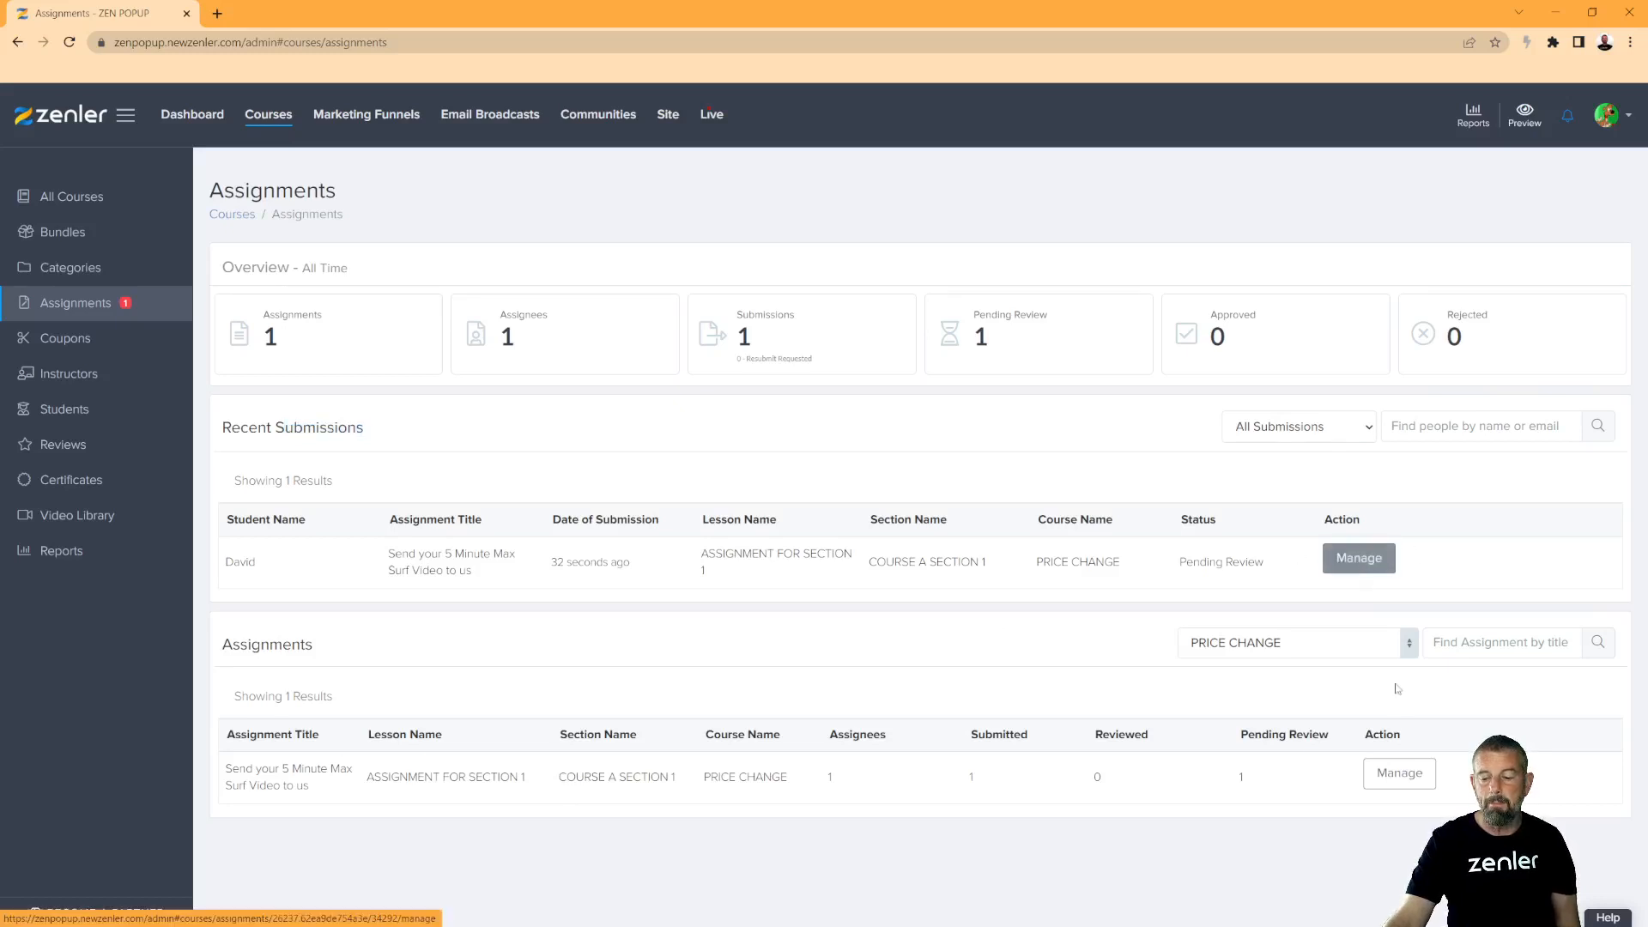
- Open the student's recent submission for management and review its description, course details and submitted answer
click(1355, 557)
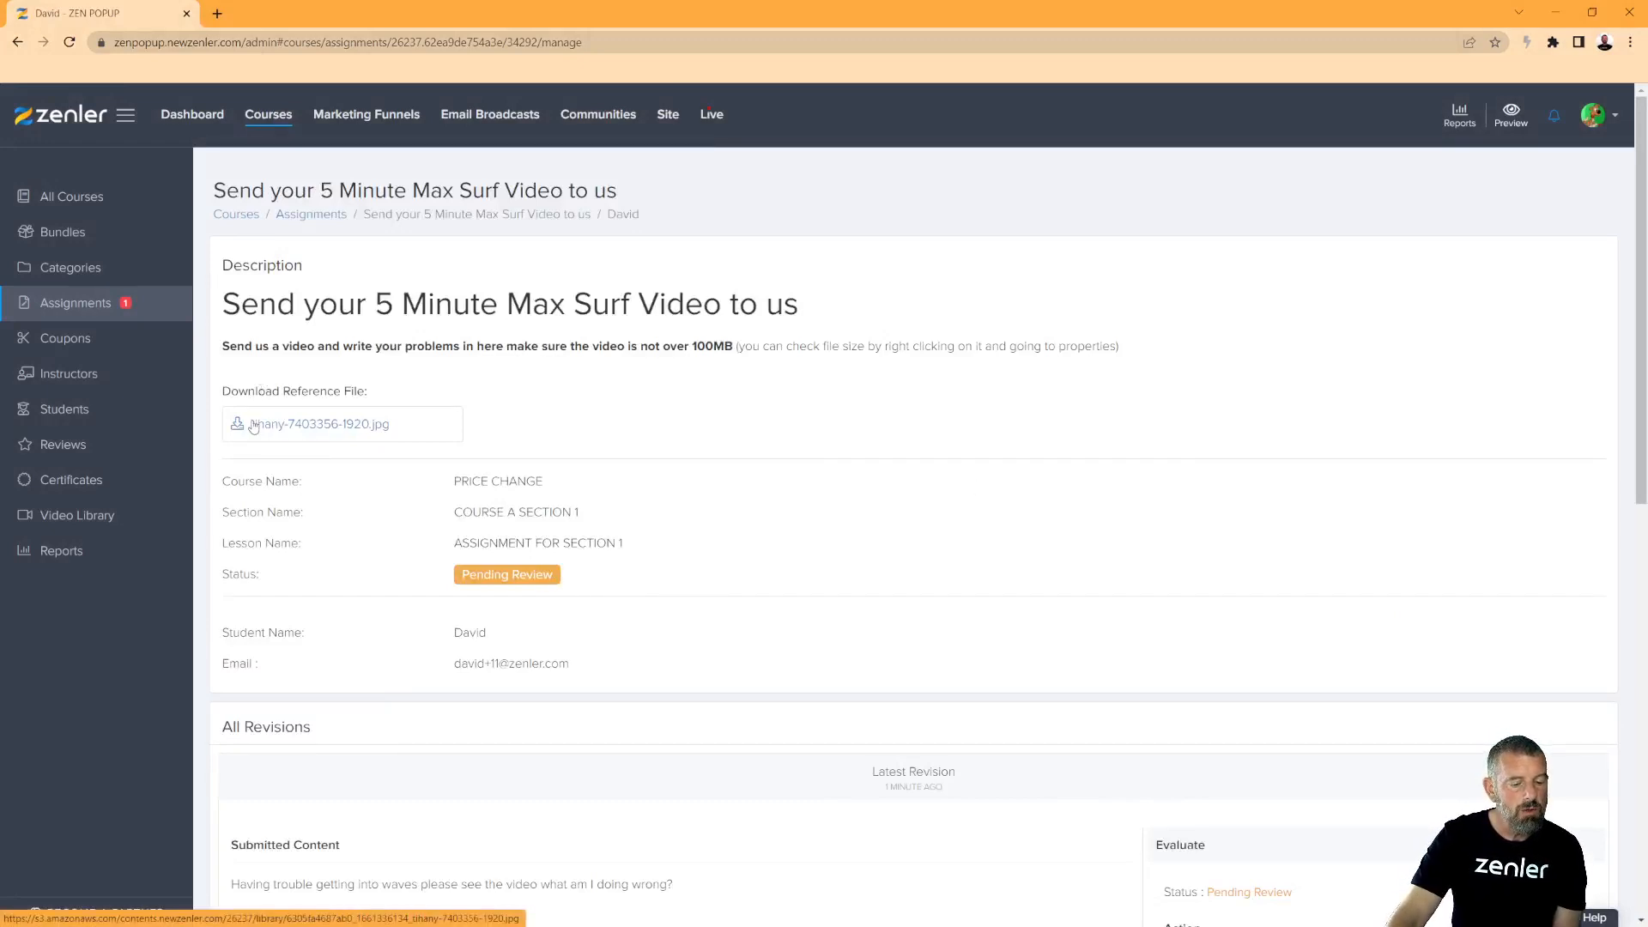
drag(259, 306, 337, 307)
drag(500, 344, 629, 643)
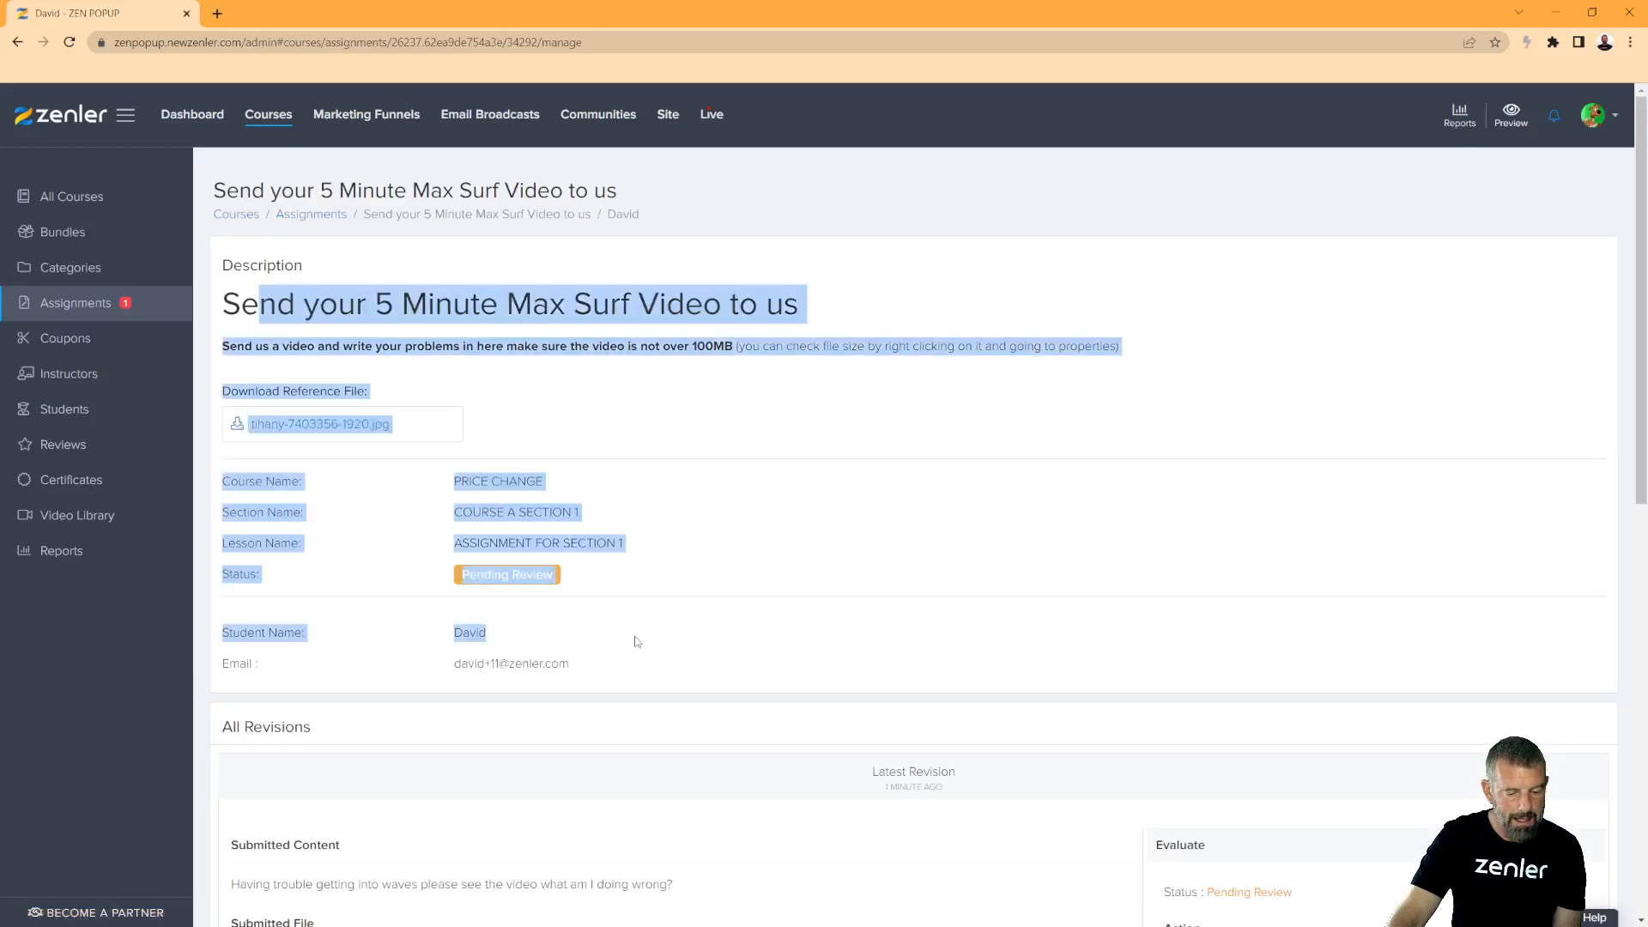
click(837, 496)
scroll(838, 496, down, 2)
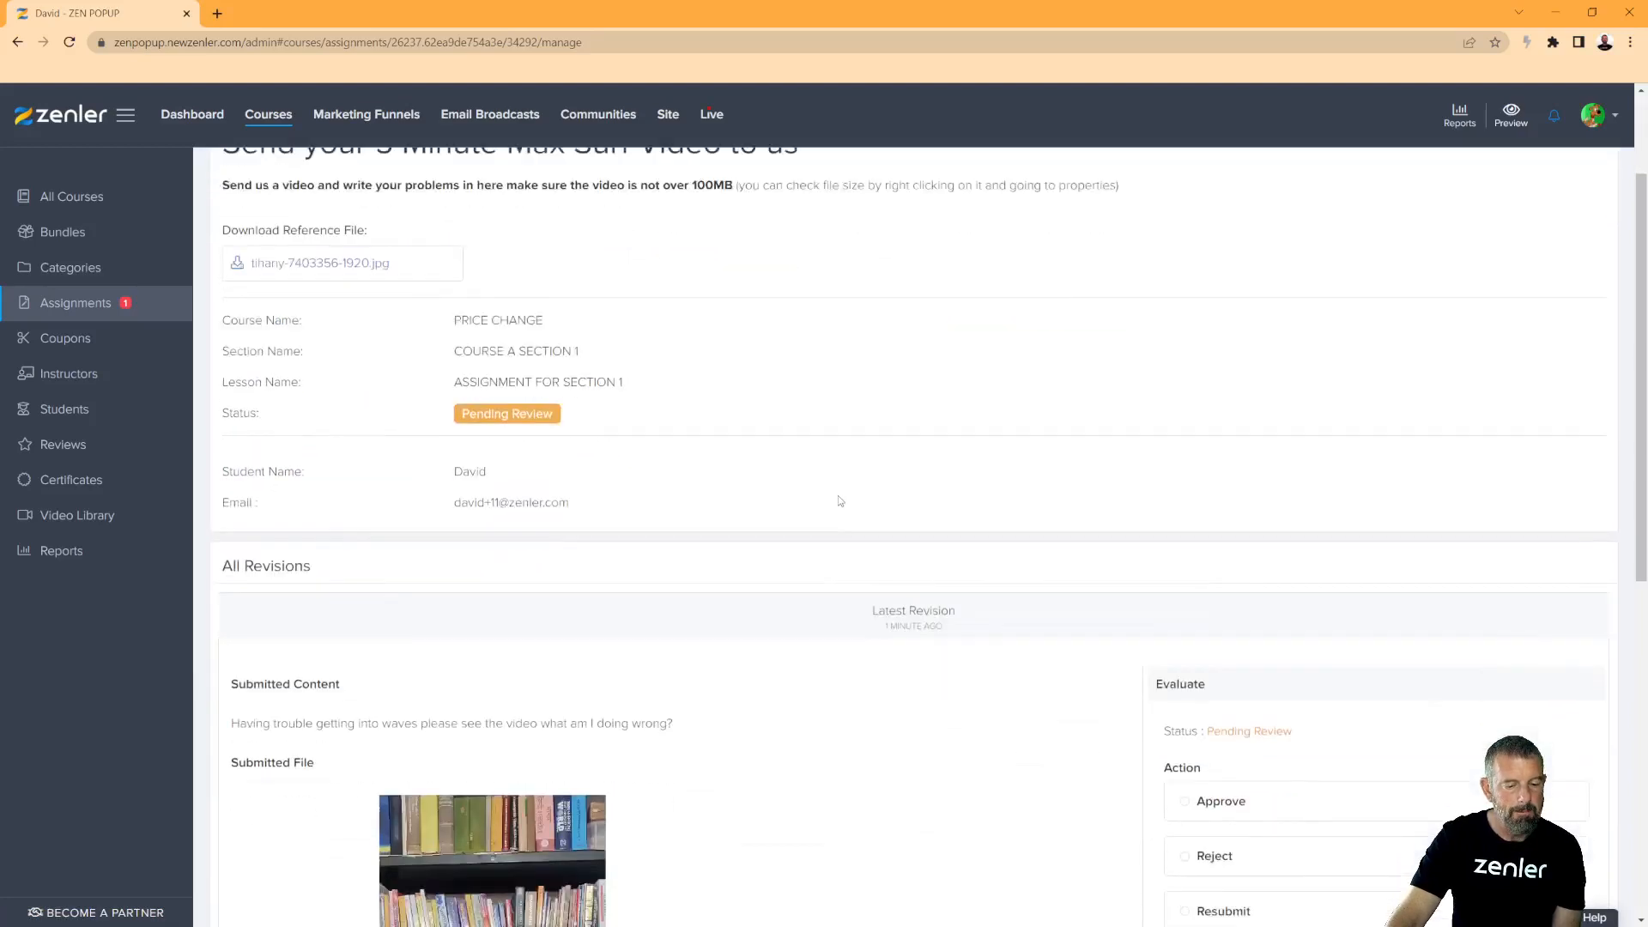
scroll(738, 479, down, 4)
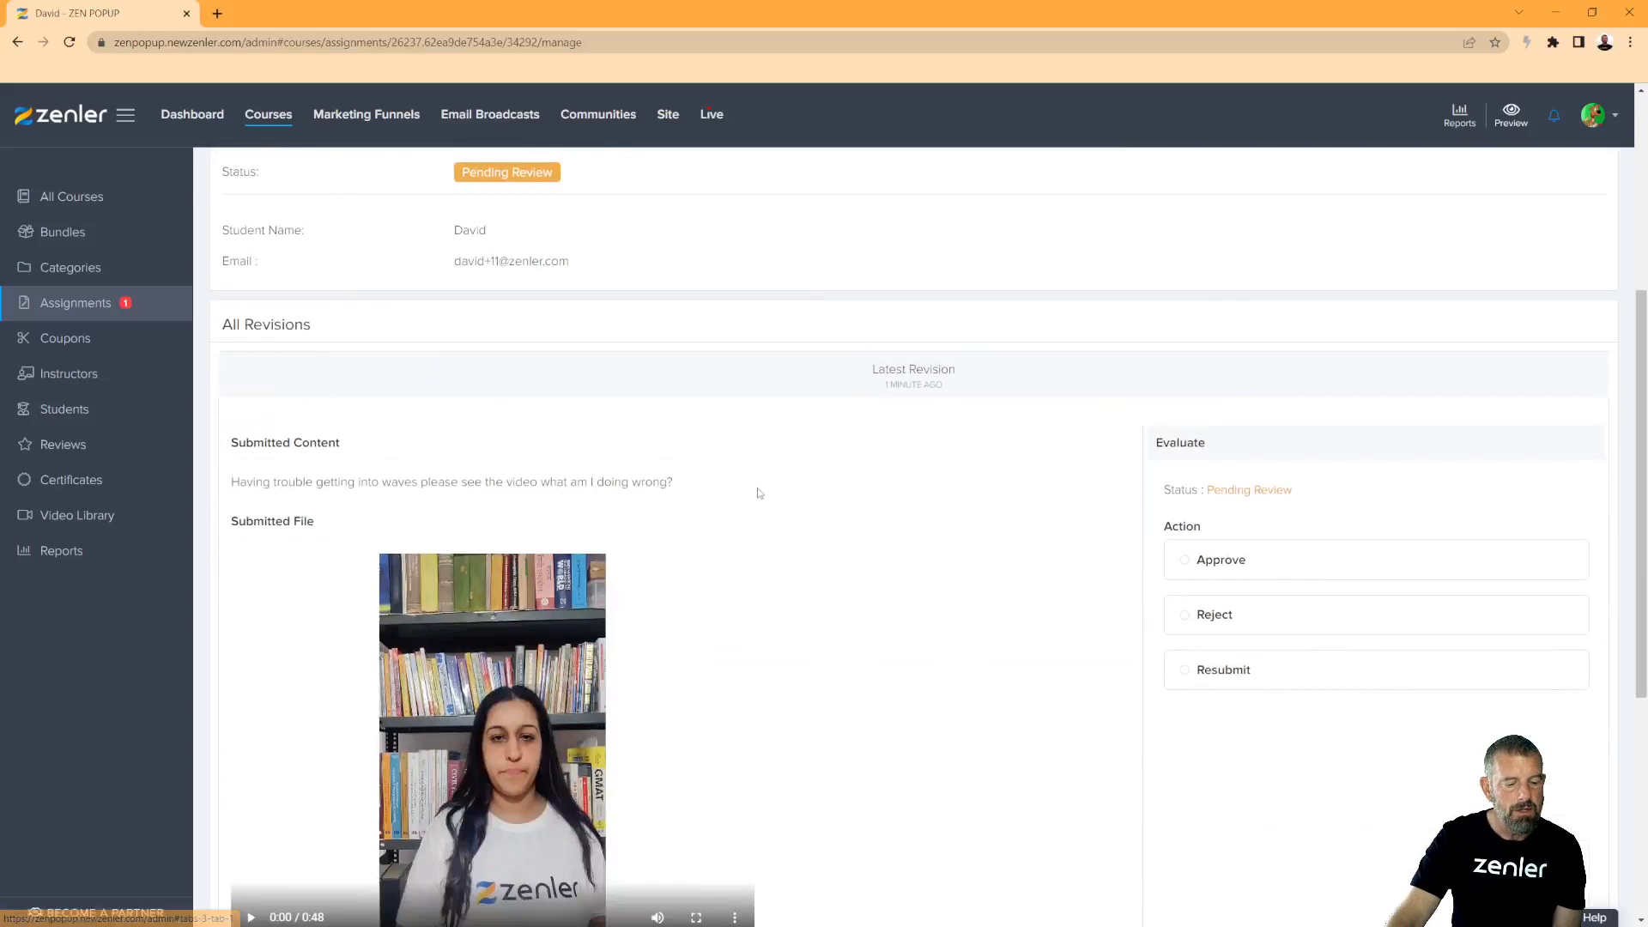
- Play a moment of the submitted video, pause it, and check the player's download and playback options
click(252, 838)
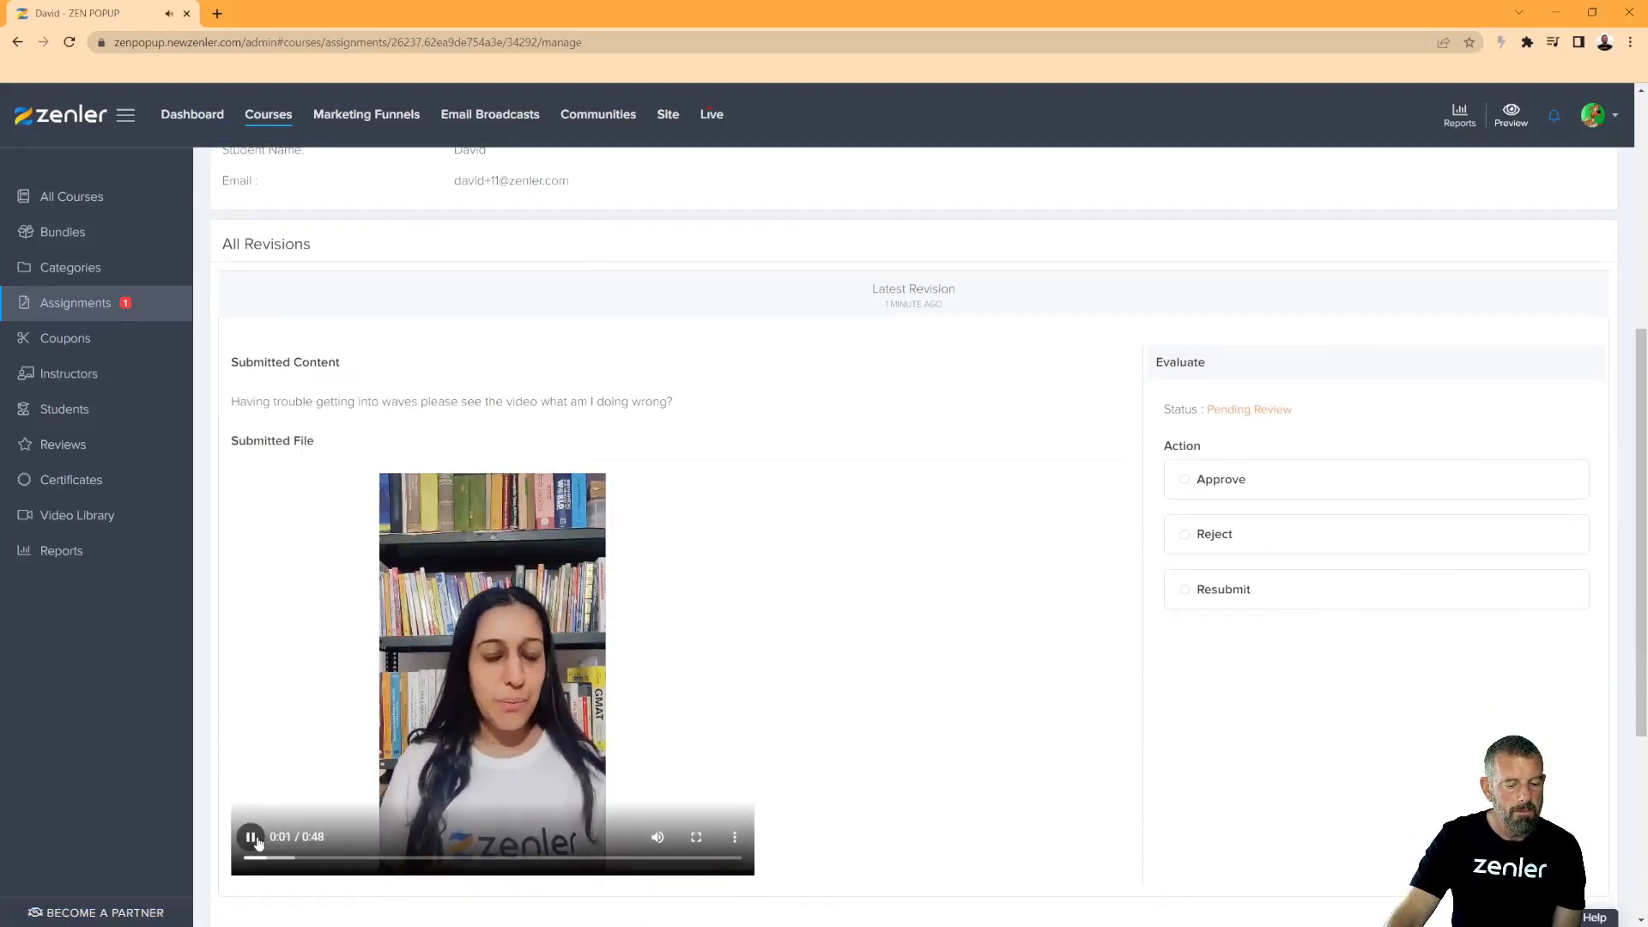
click(254, 839)
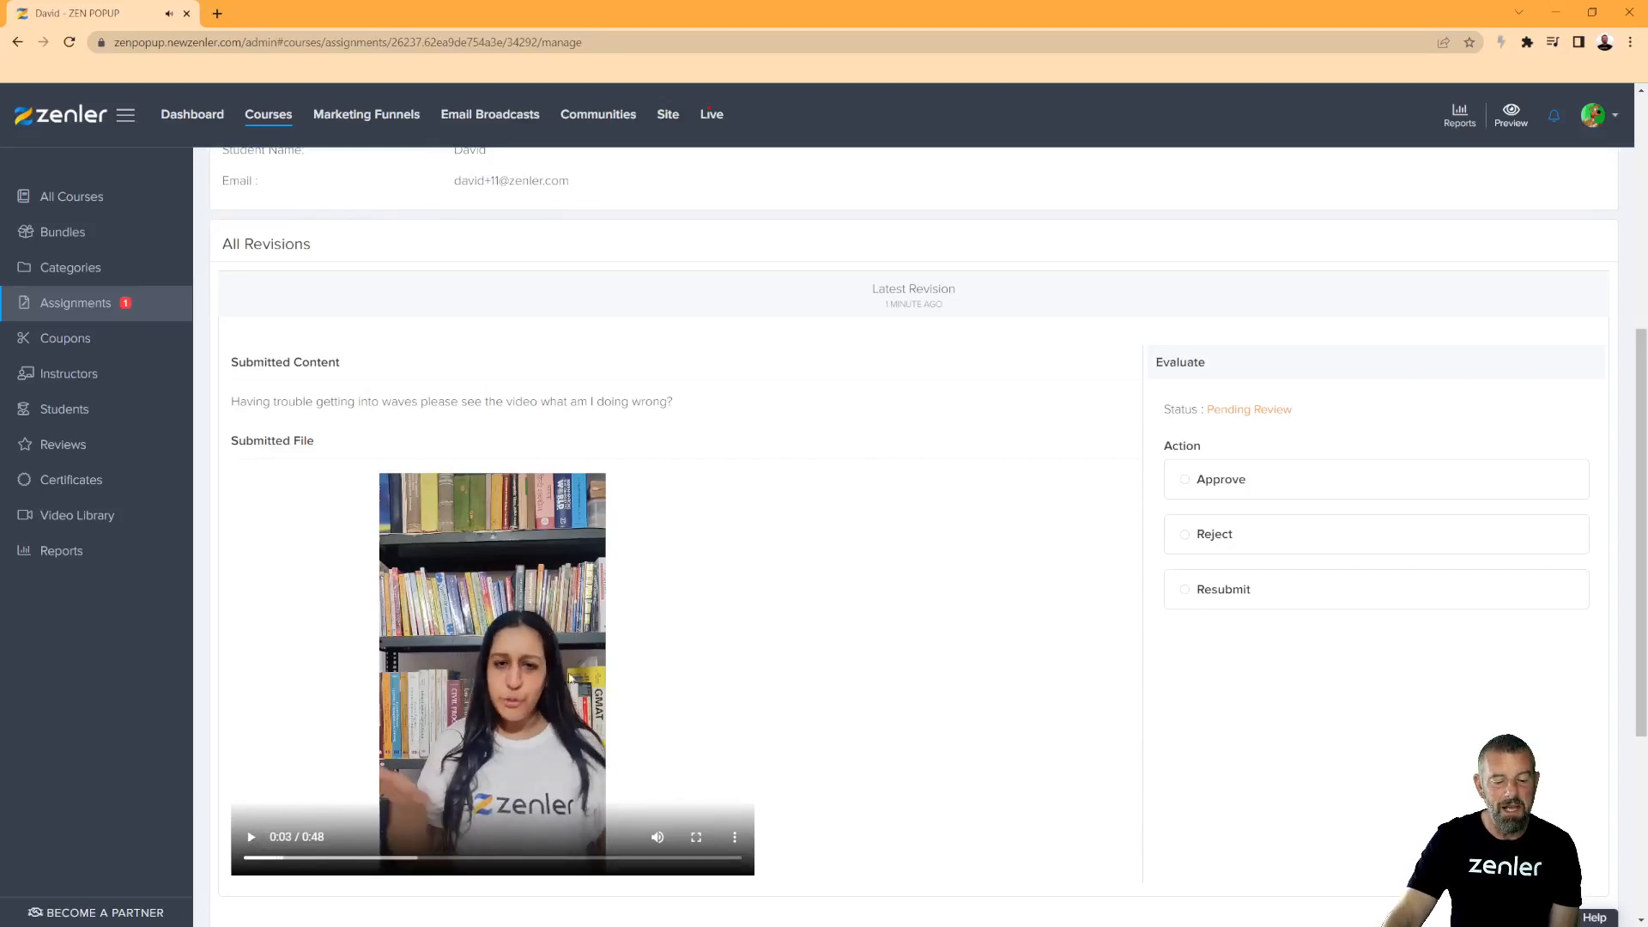
click(734, 836)
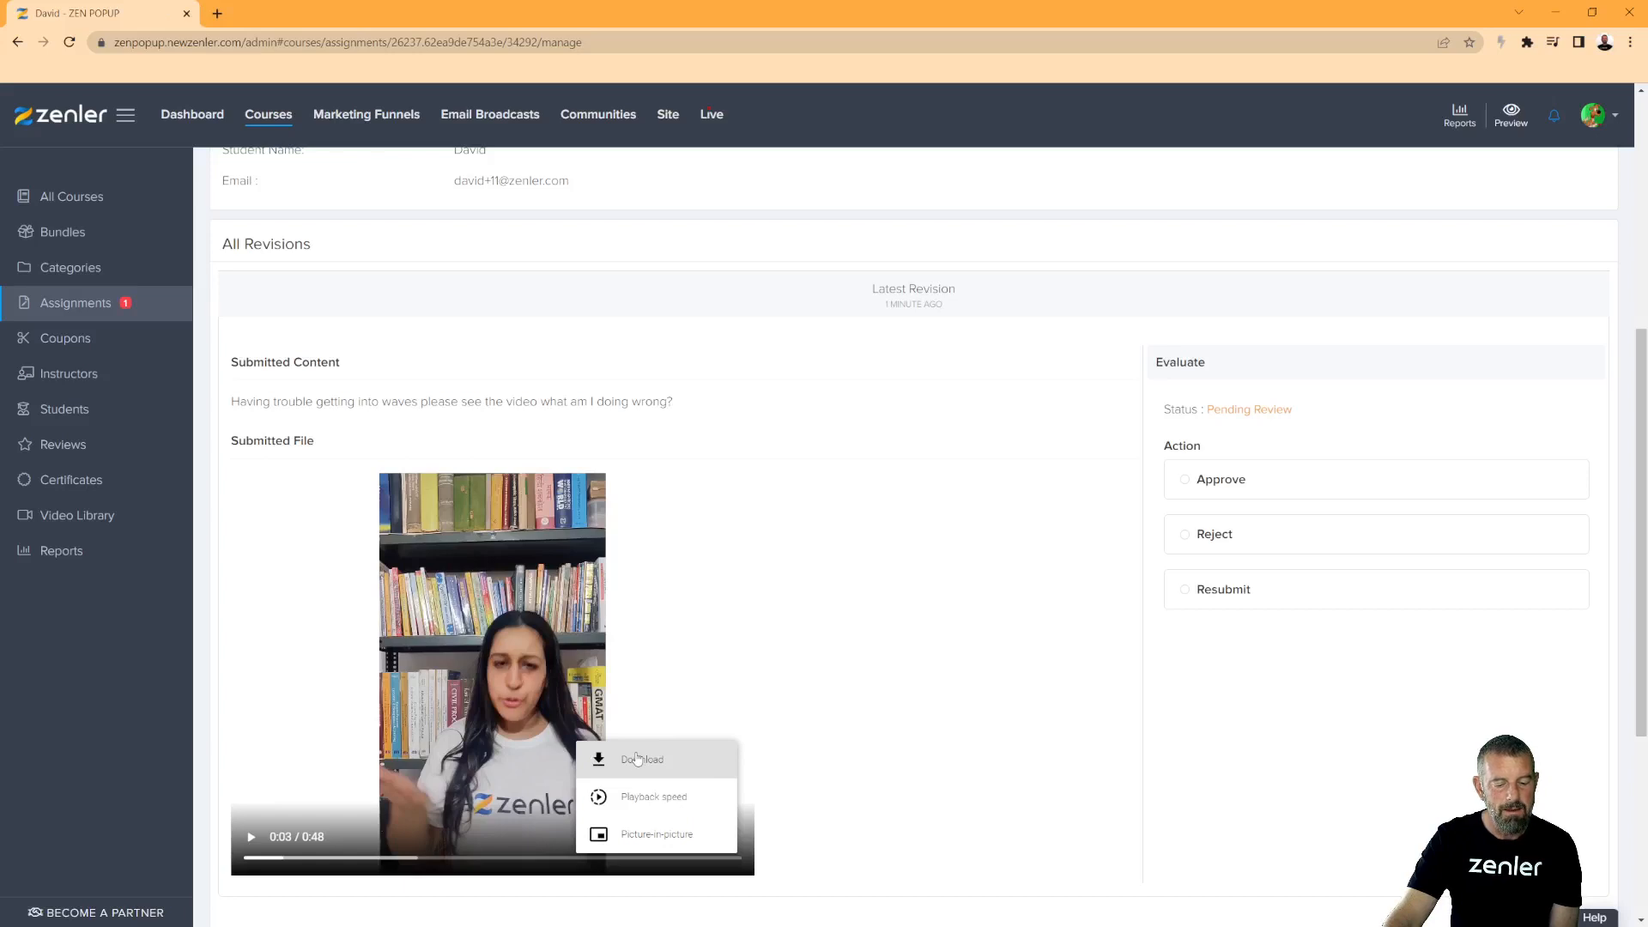
click(893, 732)
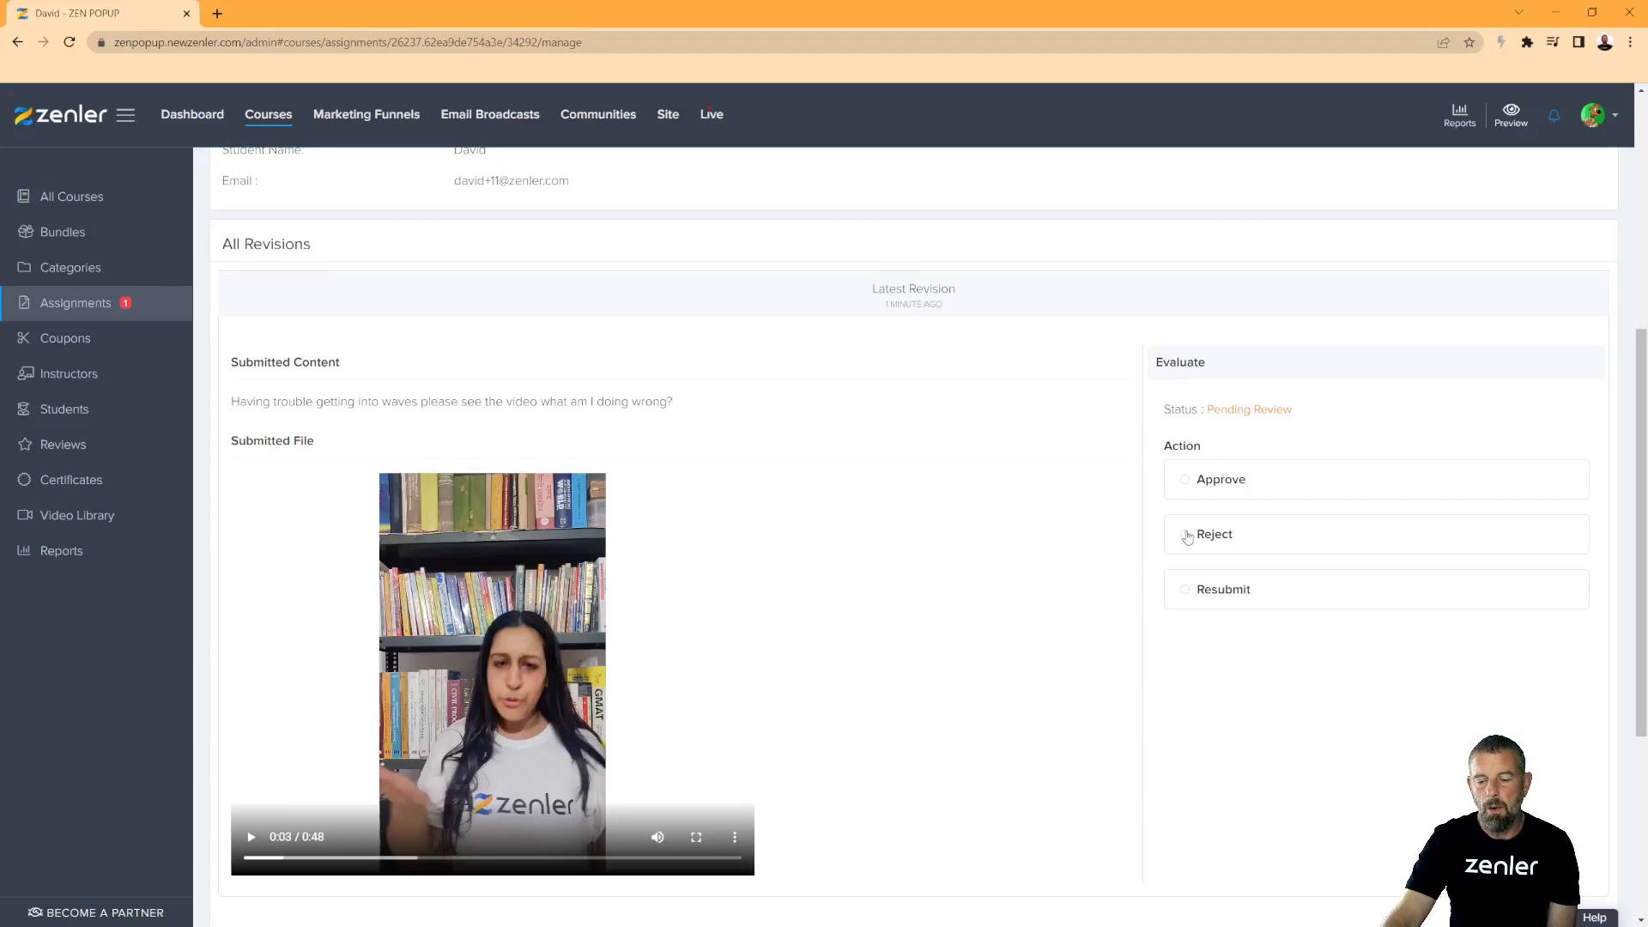
- Try the Resubmit and Reject evaluations, settle on Approve, and write the feedback "This looks great paddle longer into the wave"
click(1185, 592)
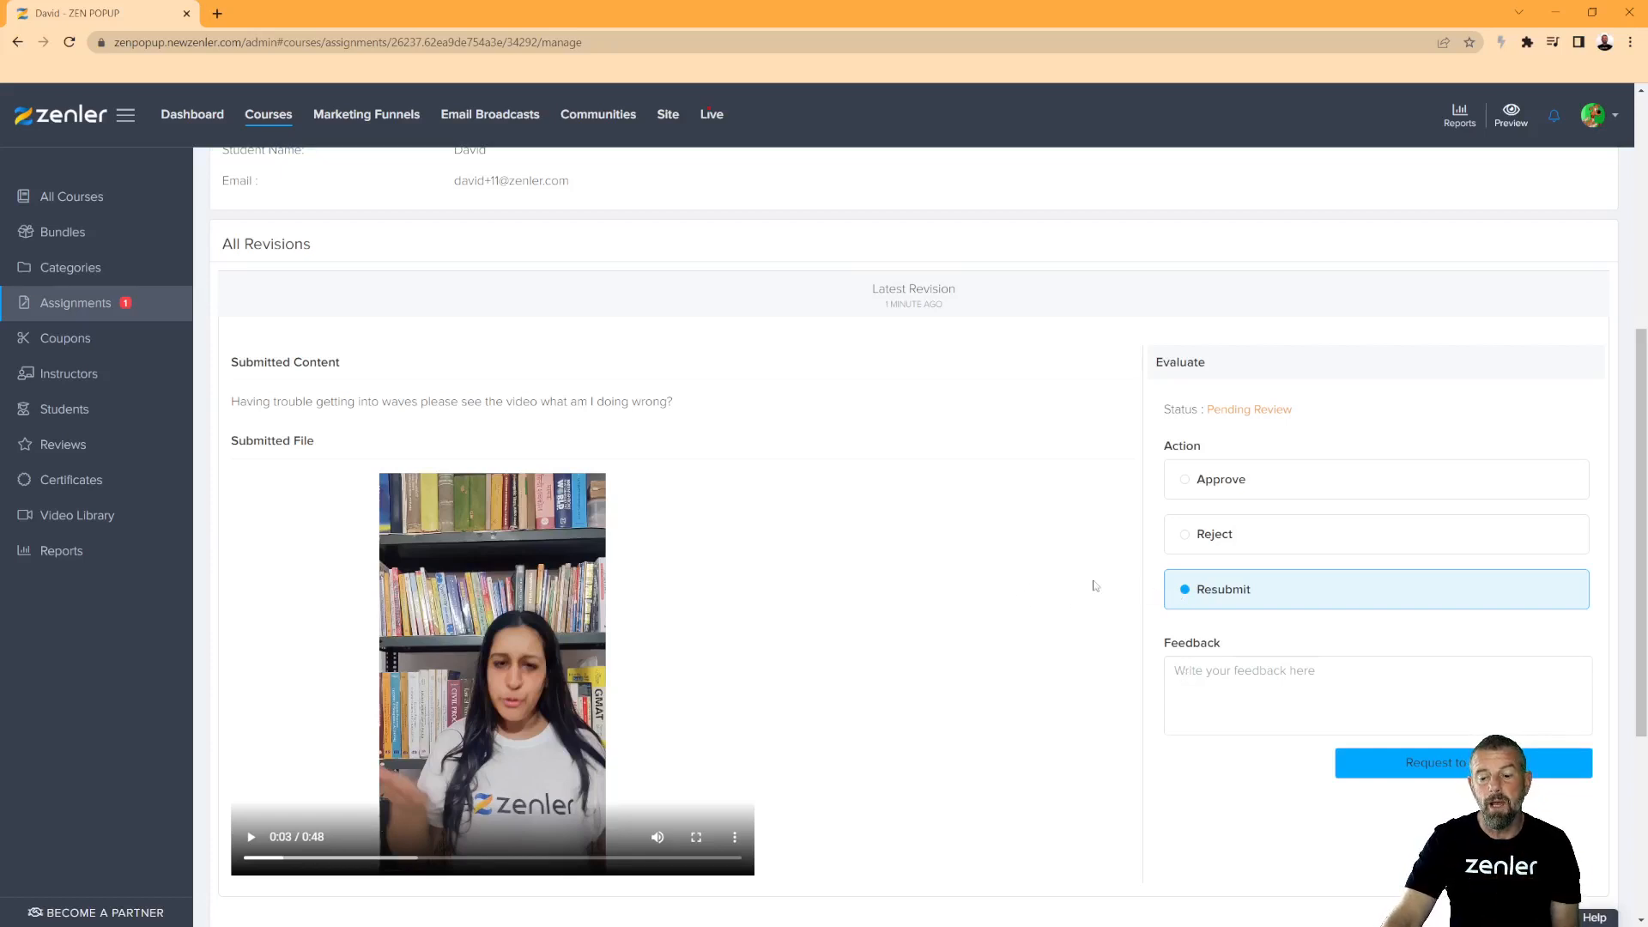
click(1160, 546)
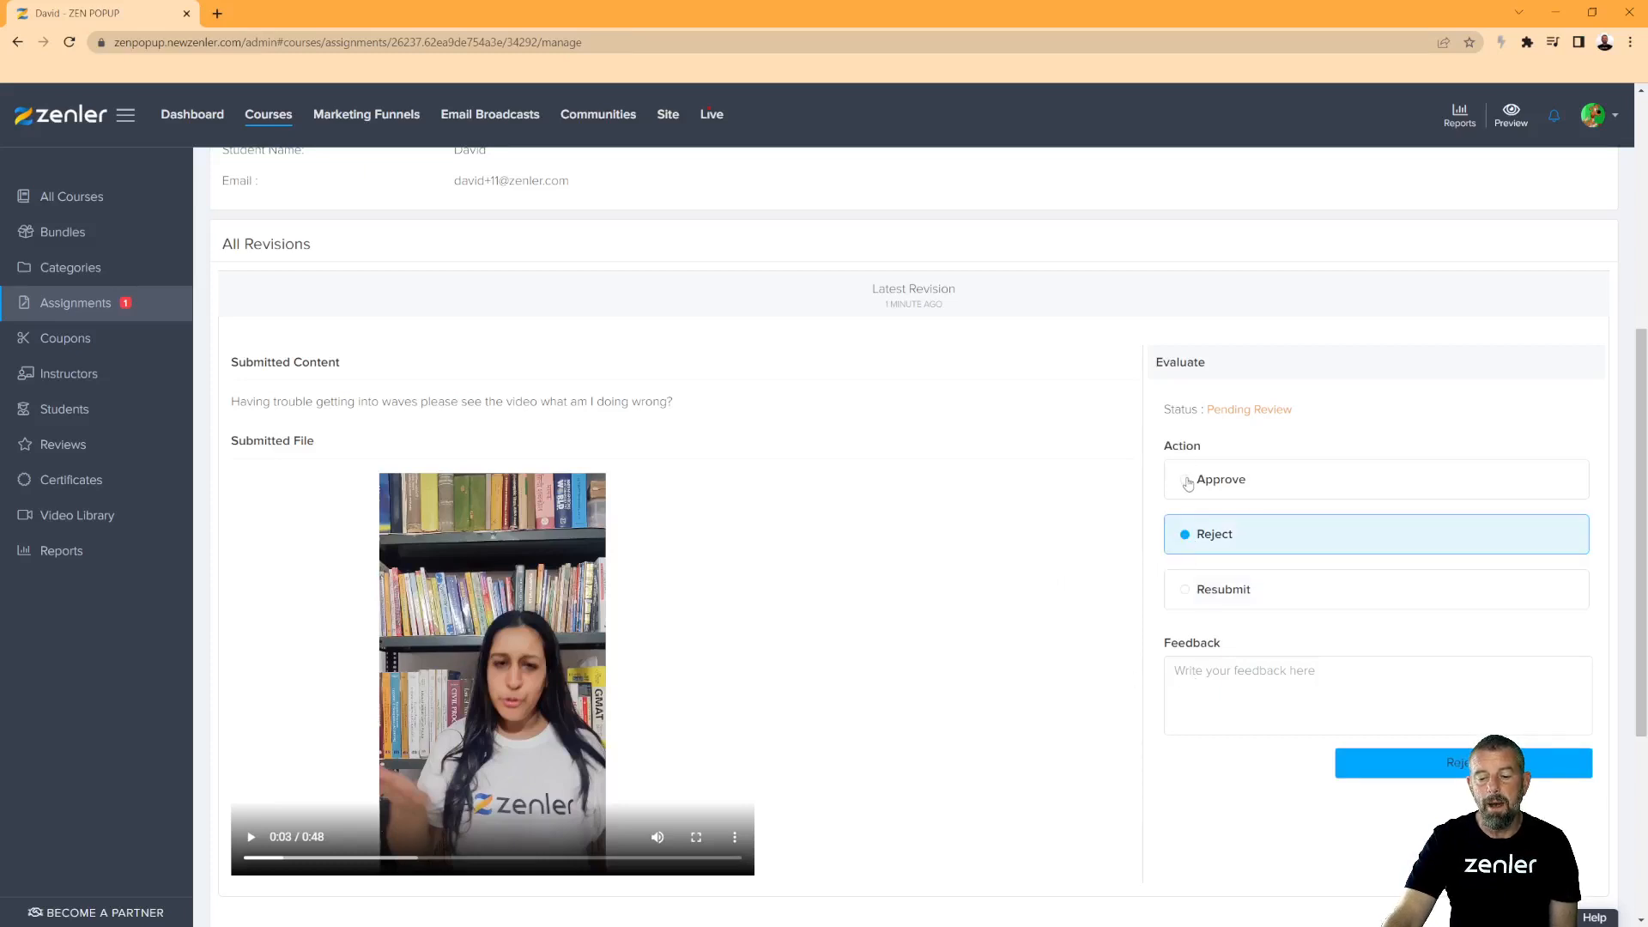
click(1165, 491)
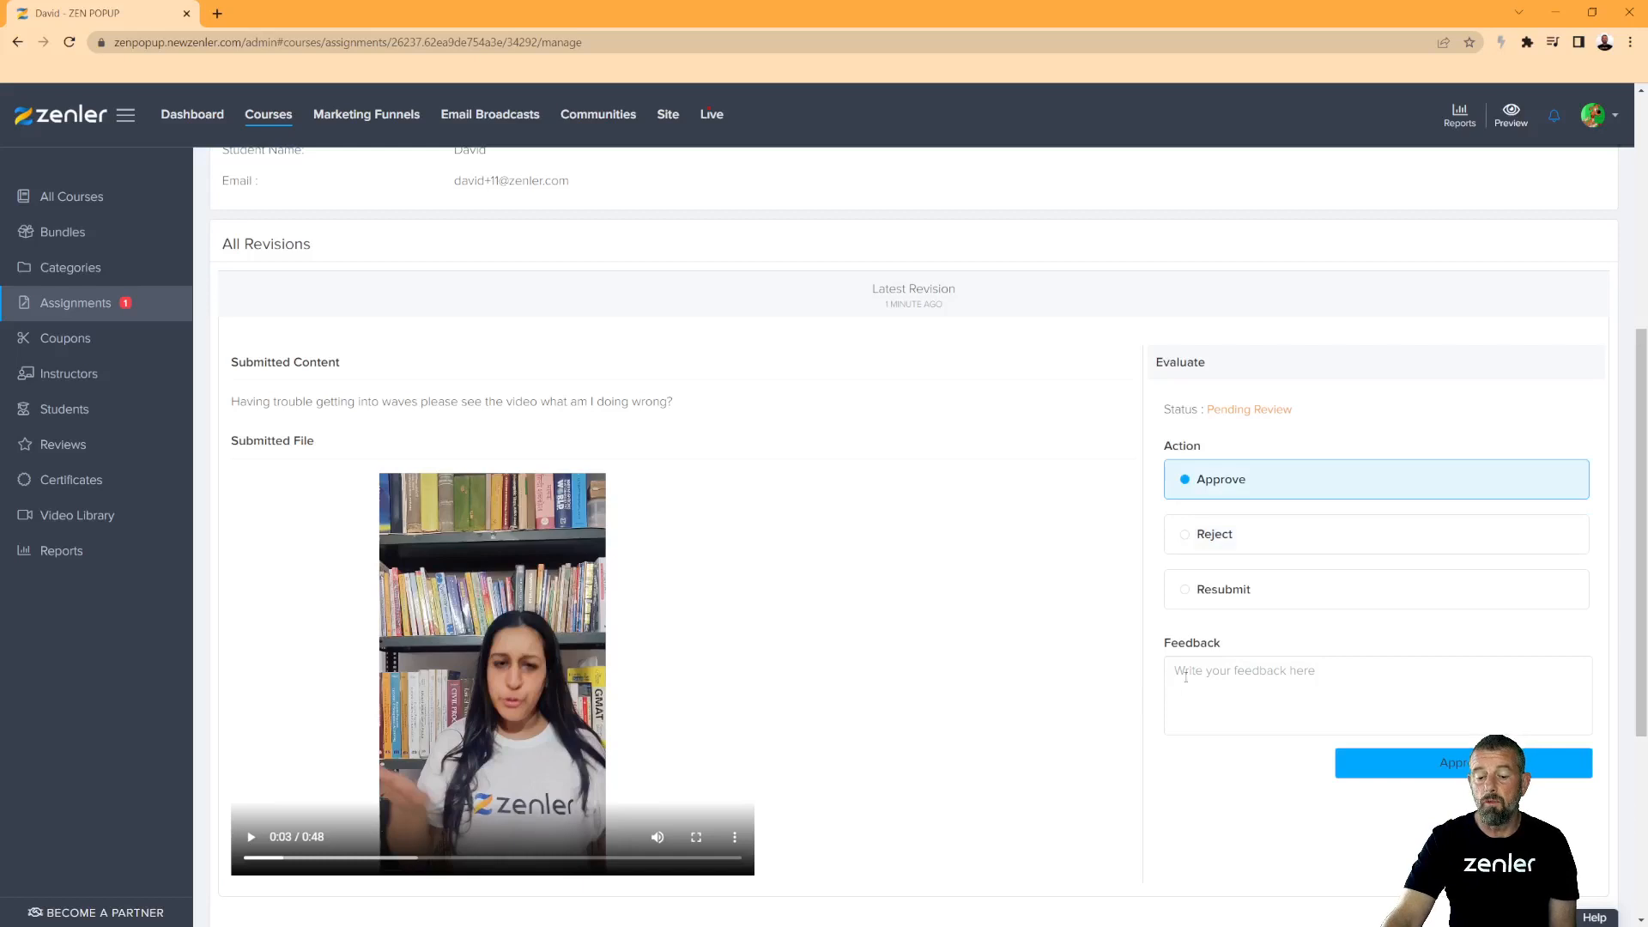
text(THis looks great paddle longer into the wave)
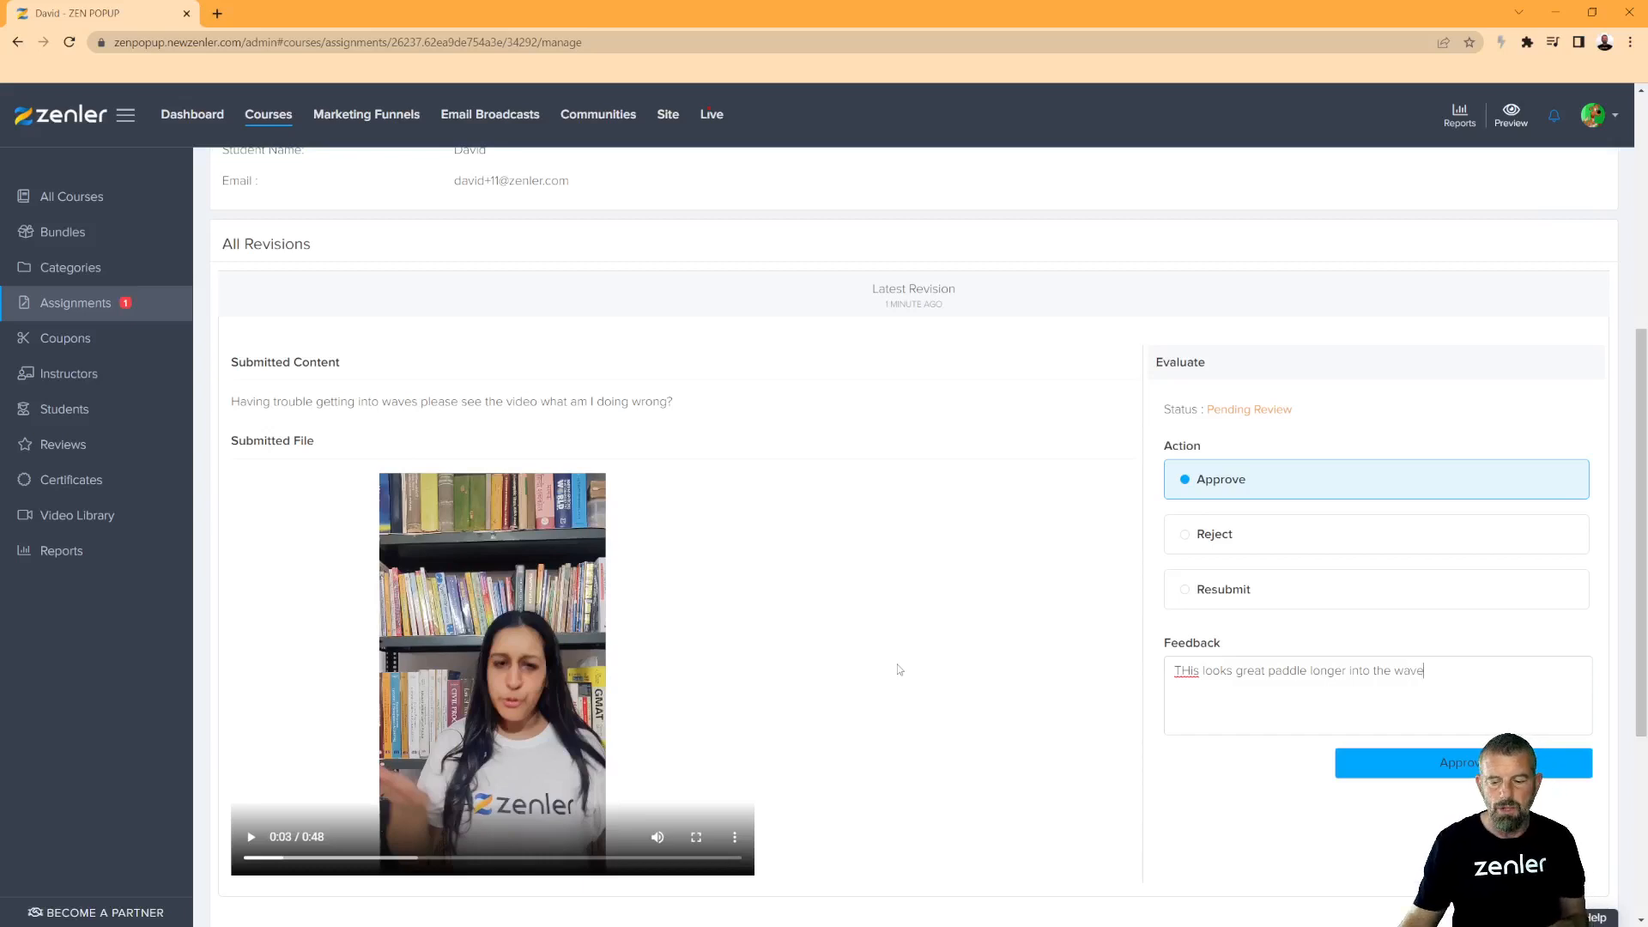
drag(1190, 669, 1181, 670)
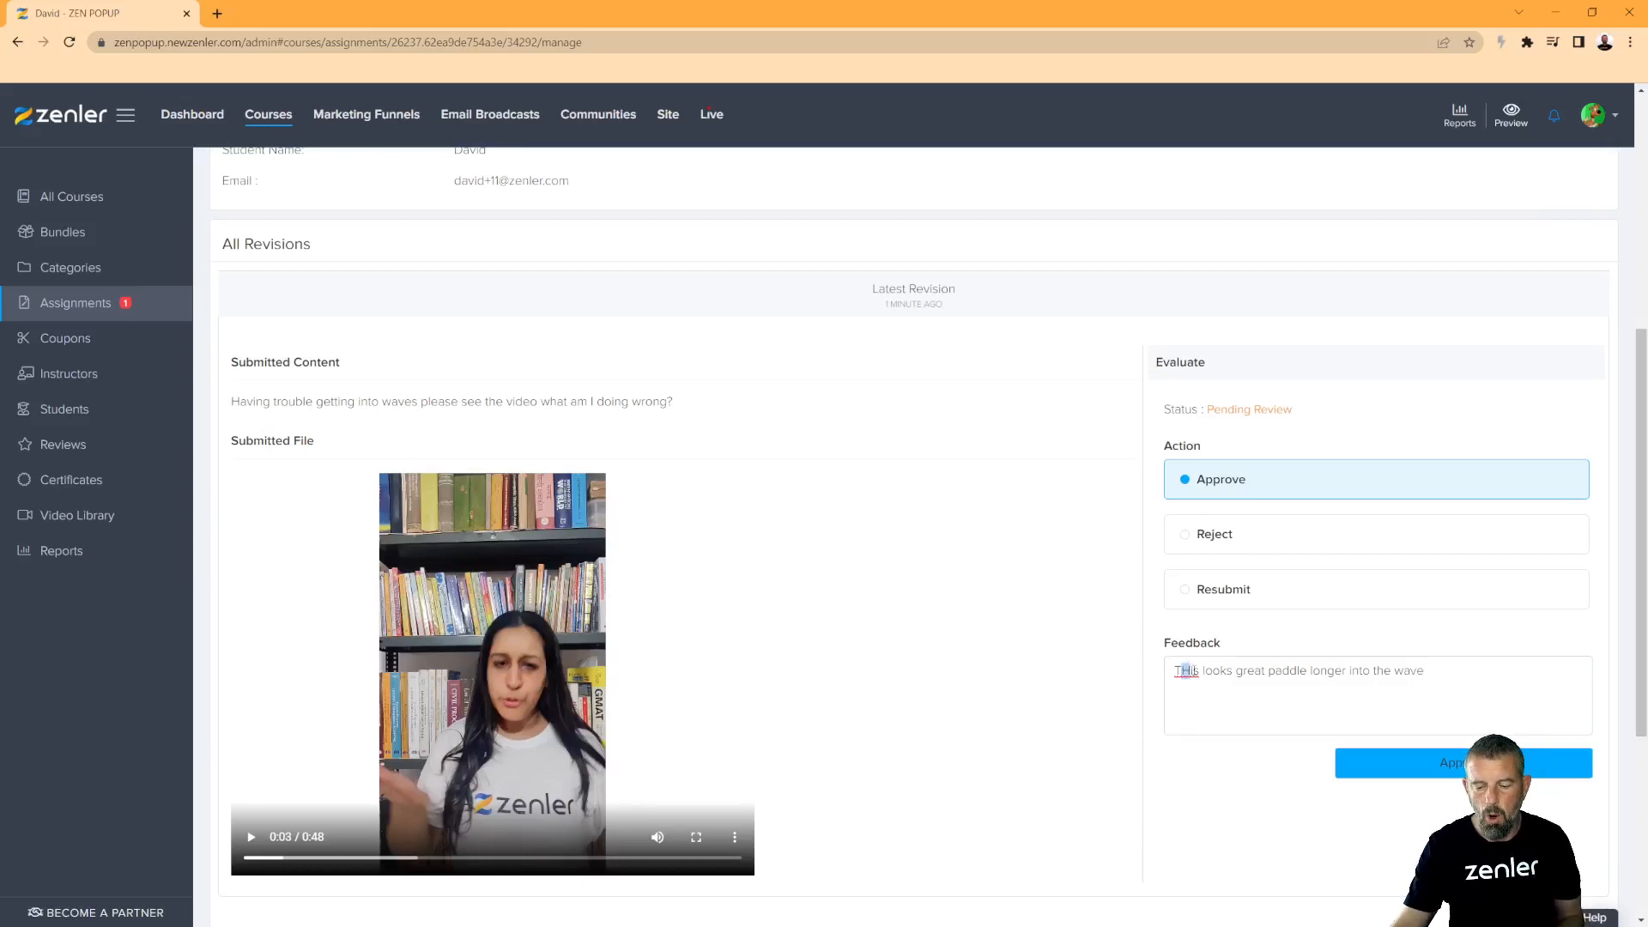
text(h)
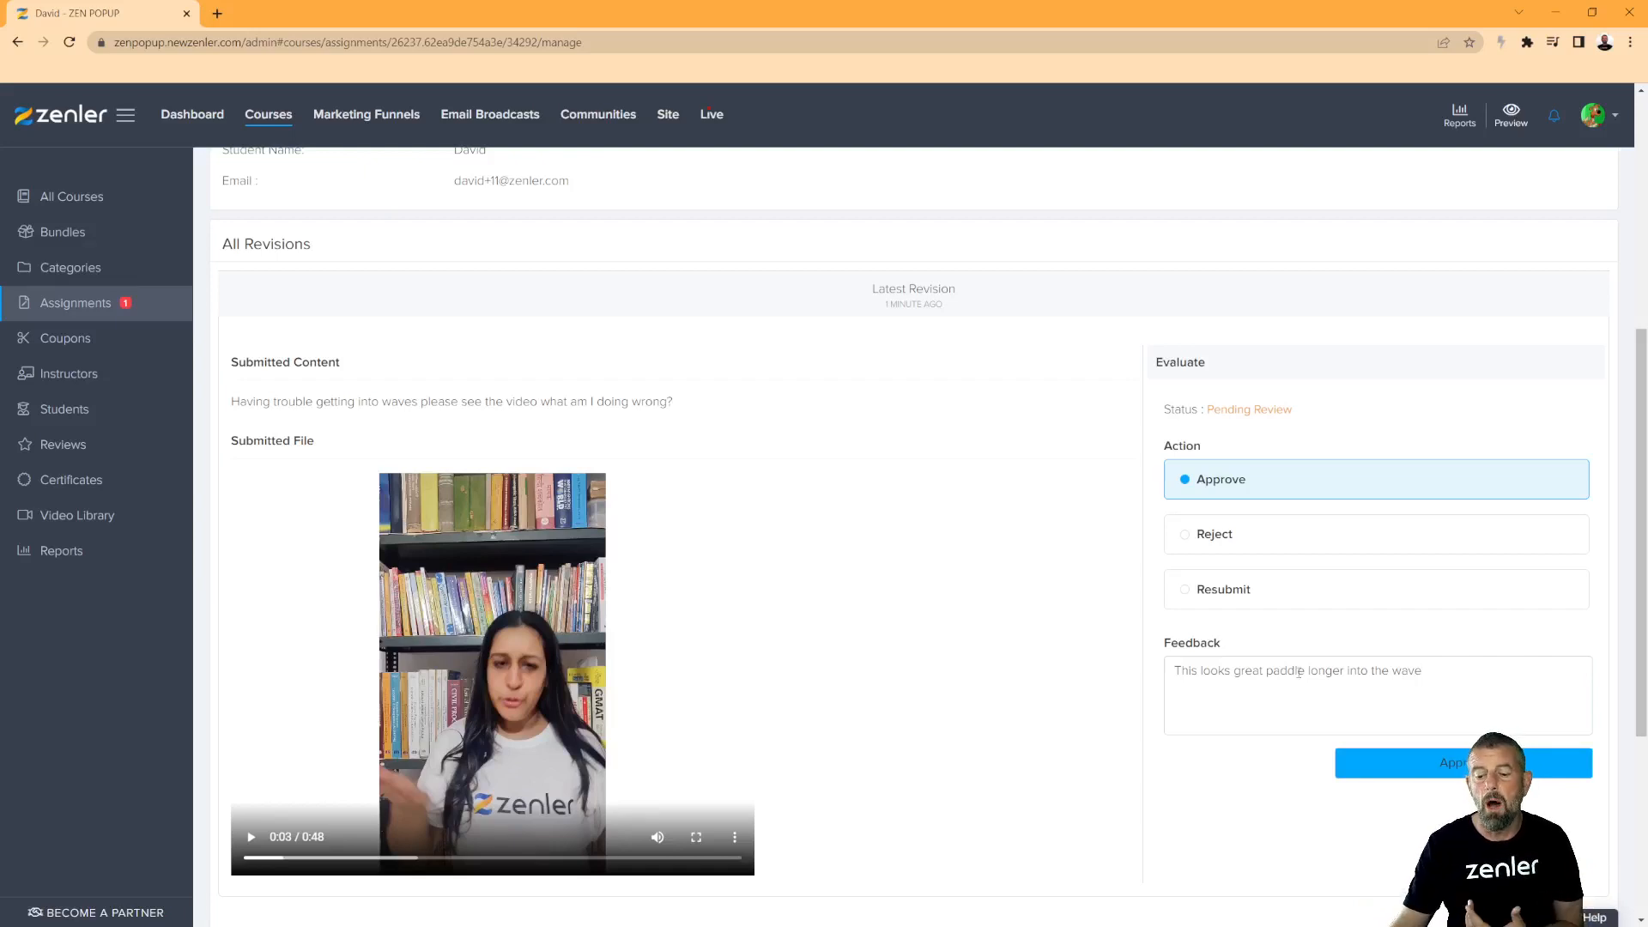
- Approve the submission with its feedback and notify the student with the default message, including the email notification
scroll(938, 661, down, 4)
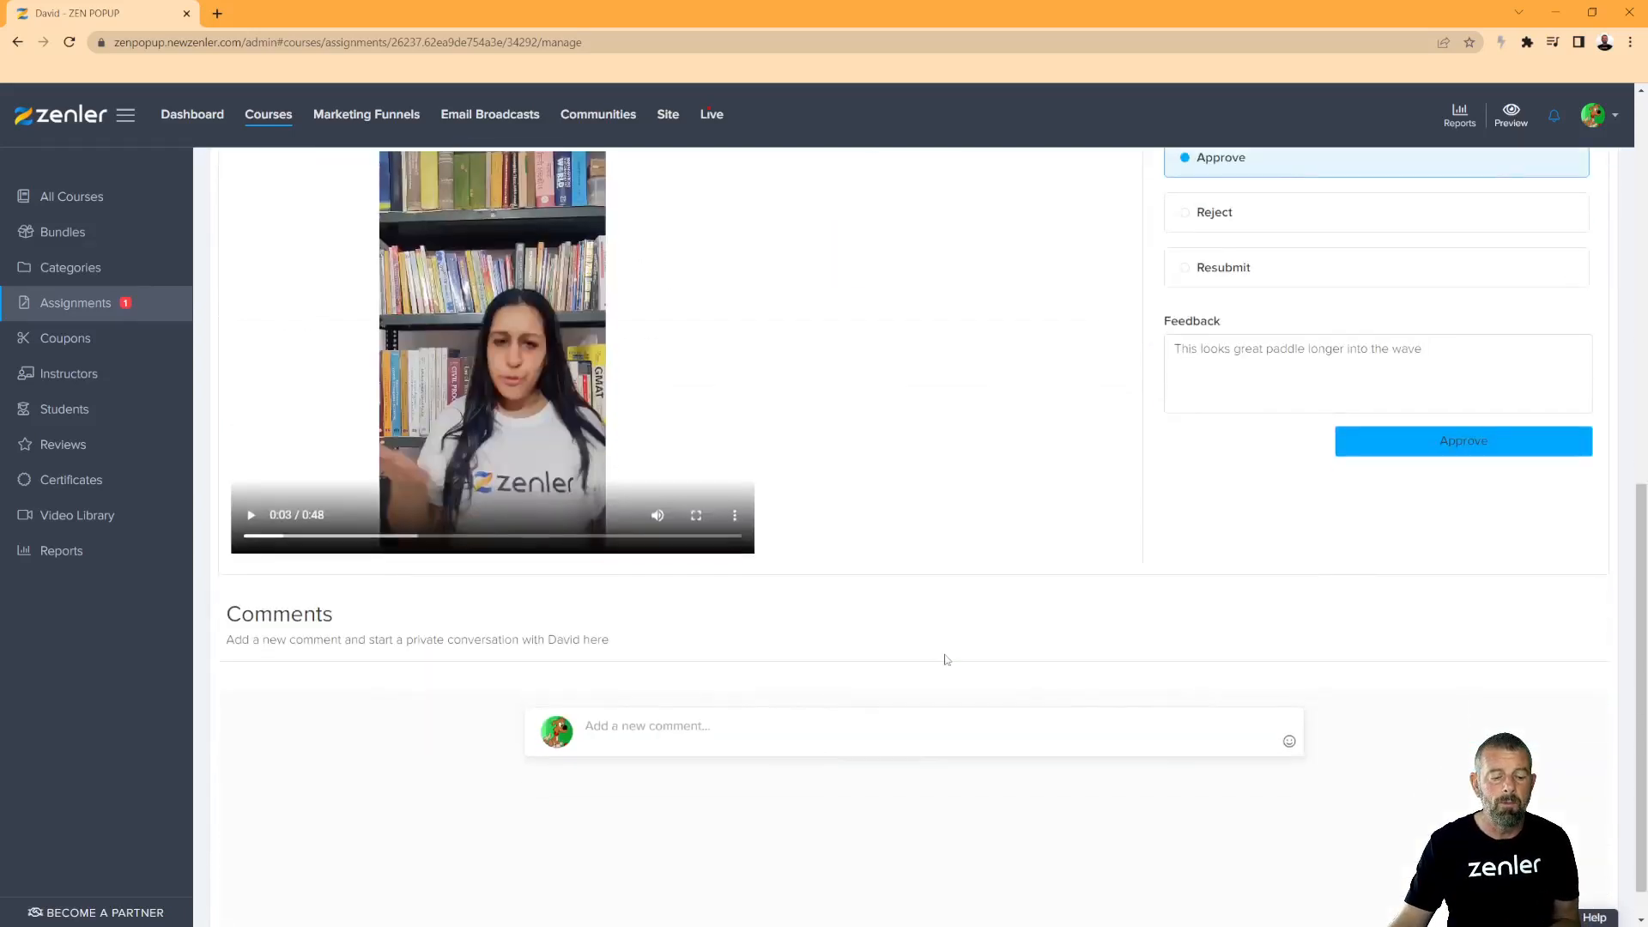
scroll(945, 662, up, 2)
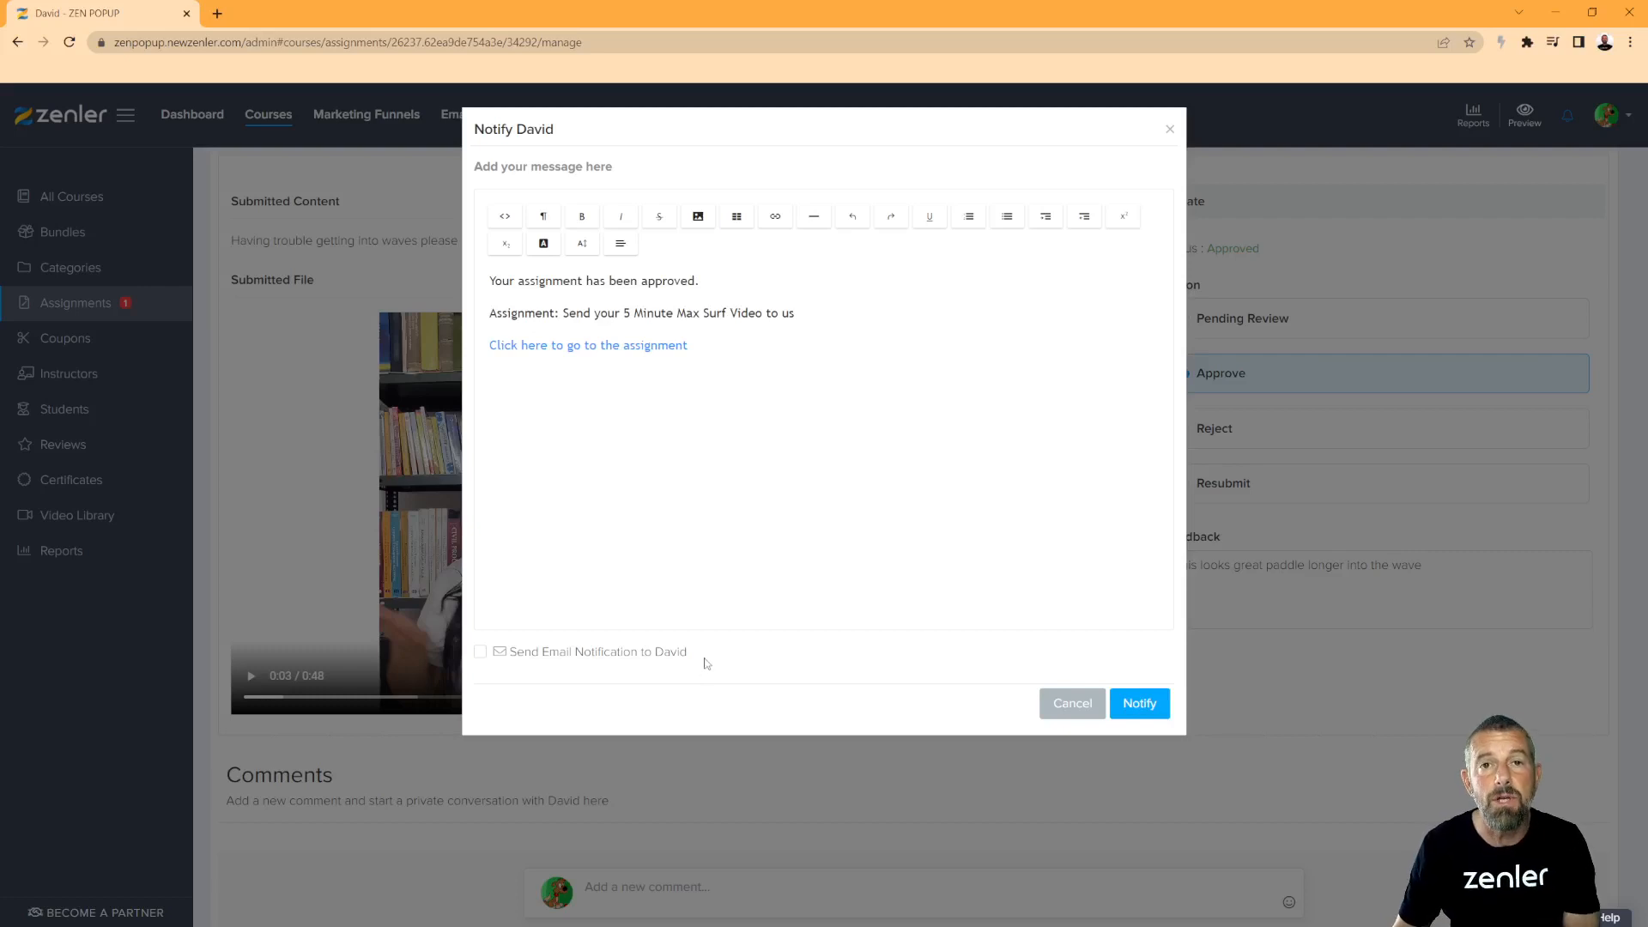
click(479, 653)
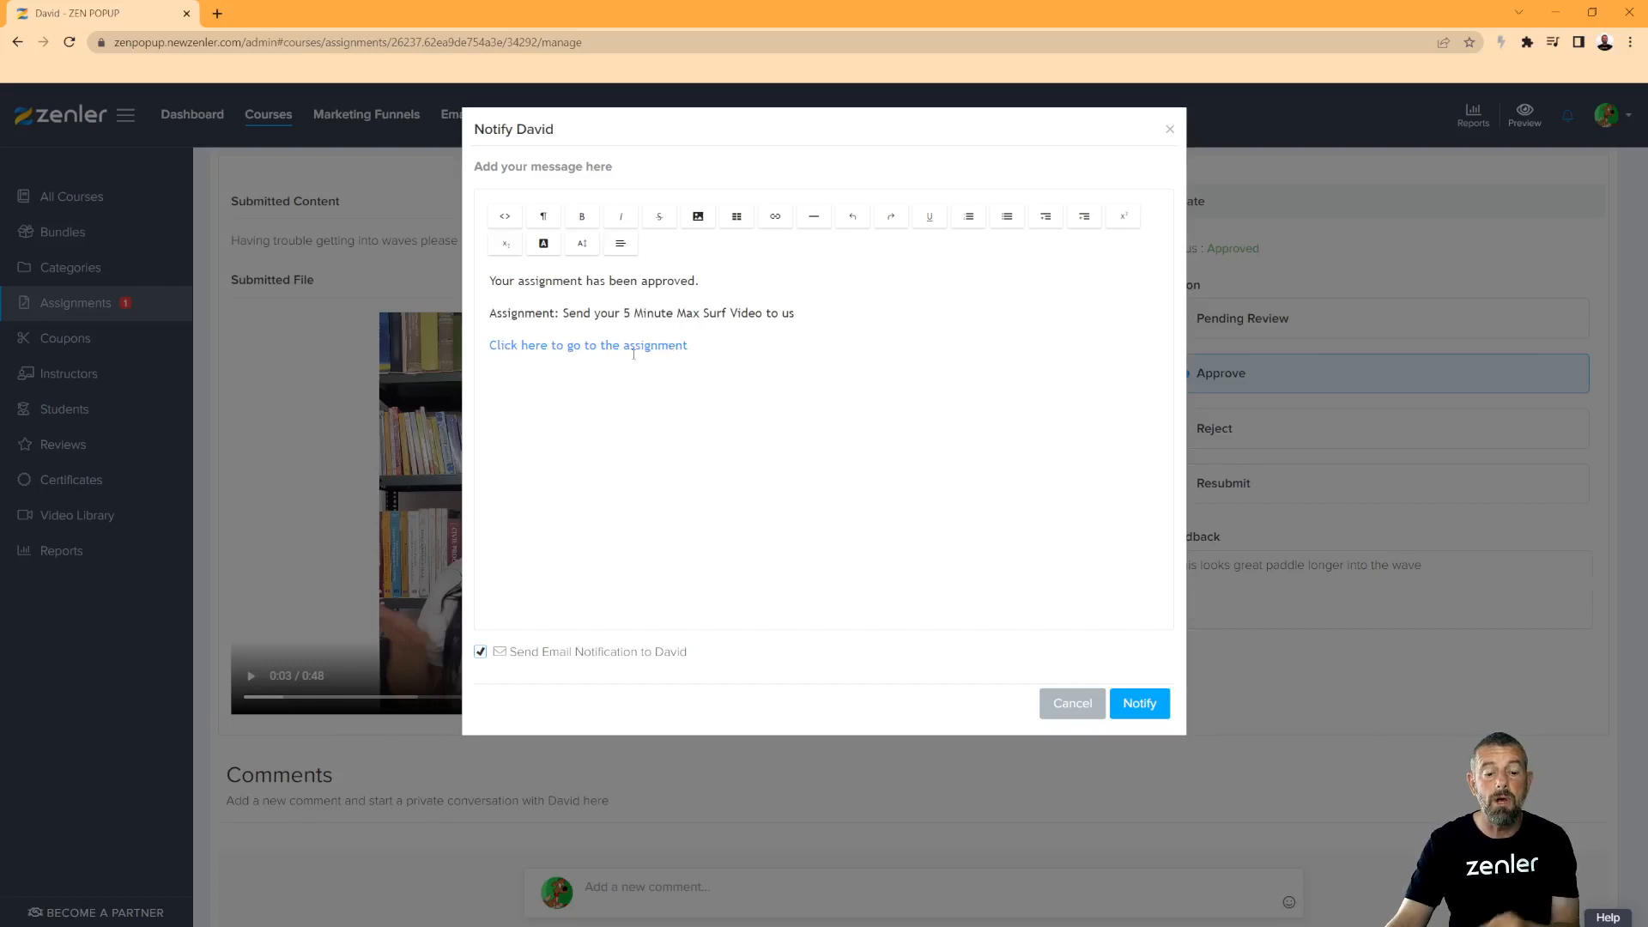
click(1140, 704)
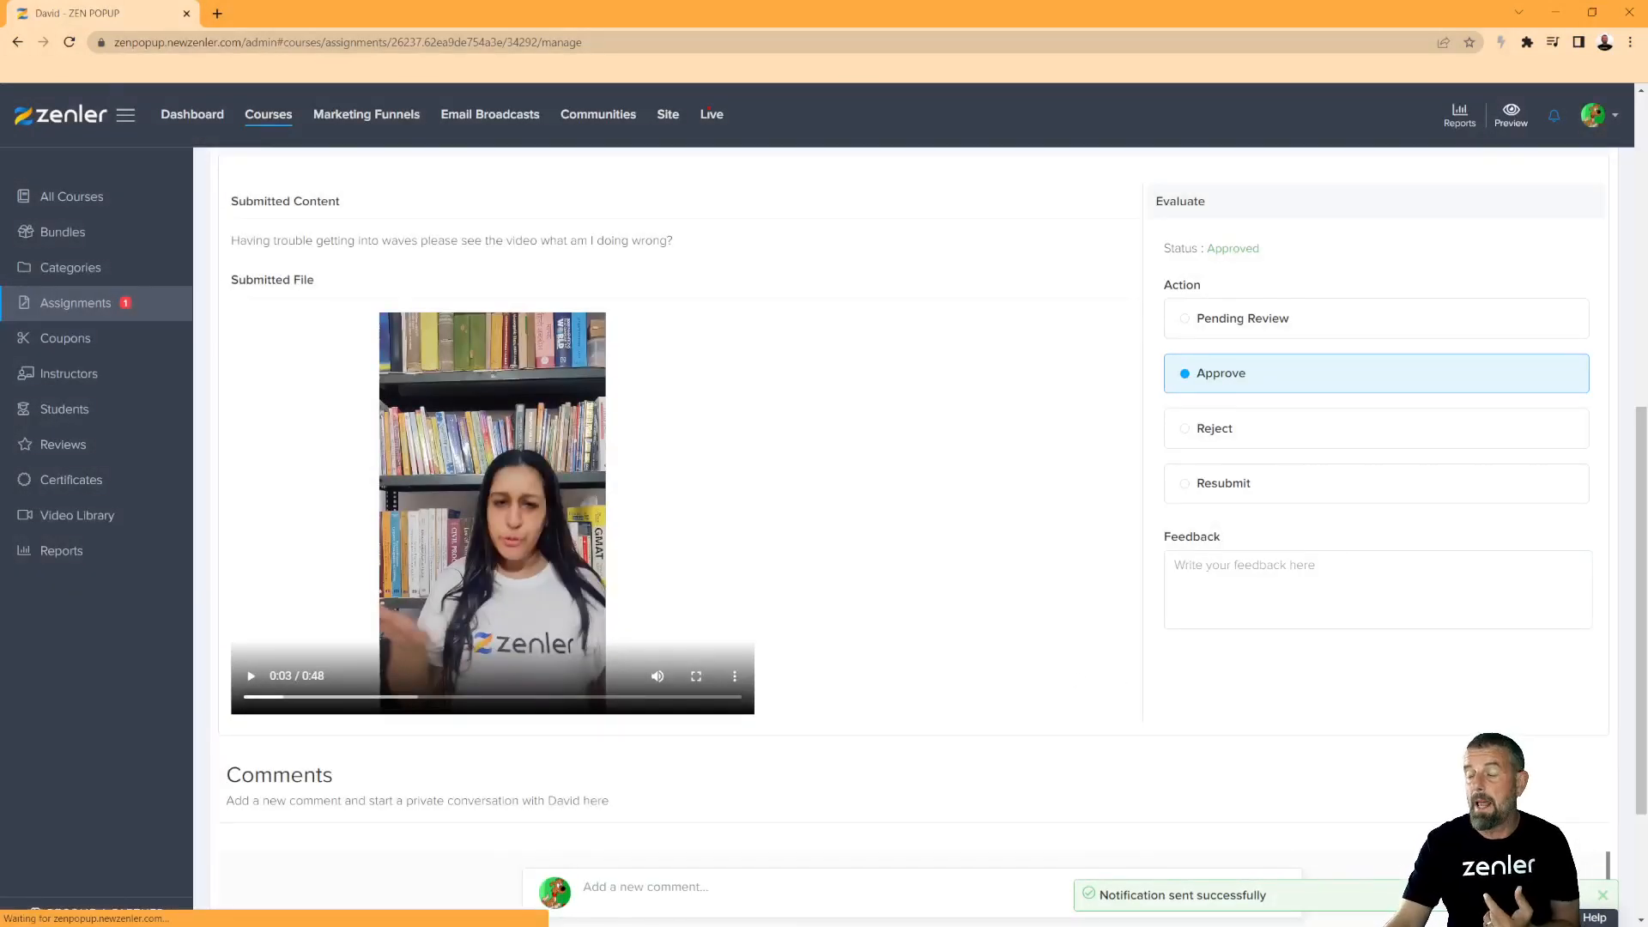
- Return to the course assignments overview and check the status shown for the student's recent submission
drag(1223, 249, 1268, 254)
click(93, 309)
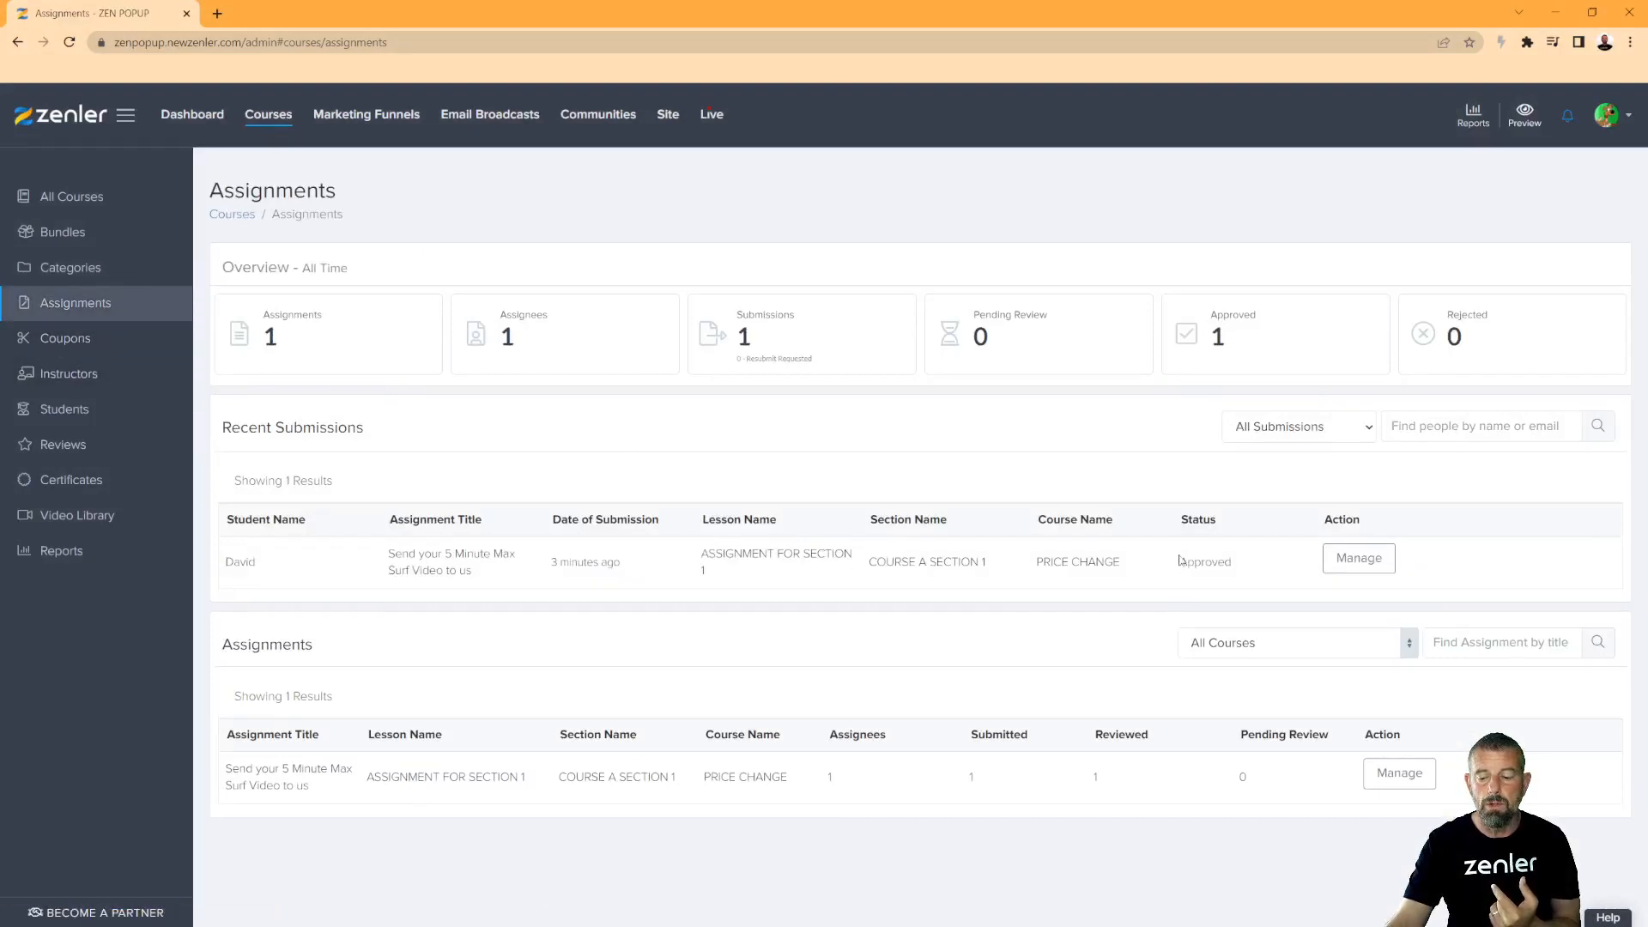
drag(1177, 563, 1248, 570)
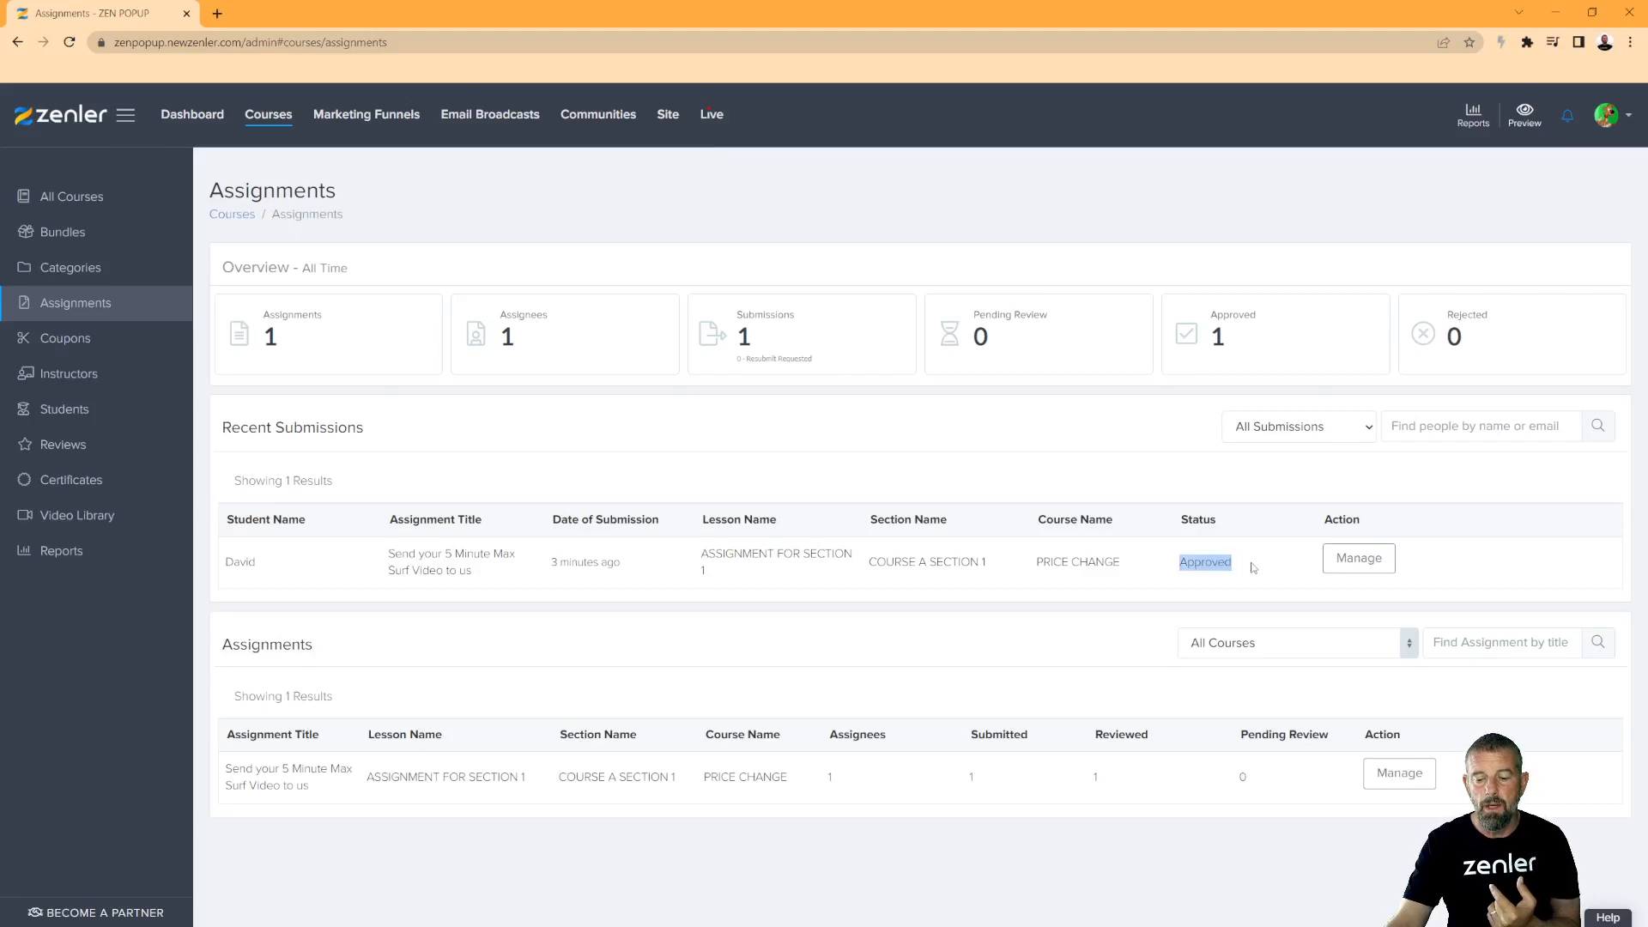
- Filter the recent submissions by Approved, by Rejected, and by Approved again
click(1368, 434)
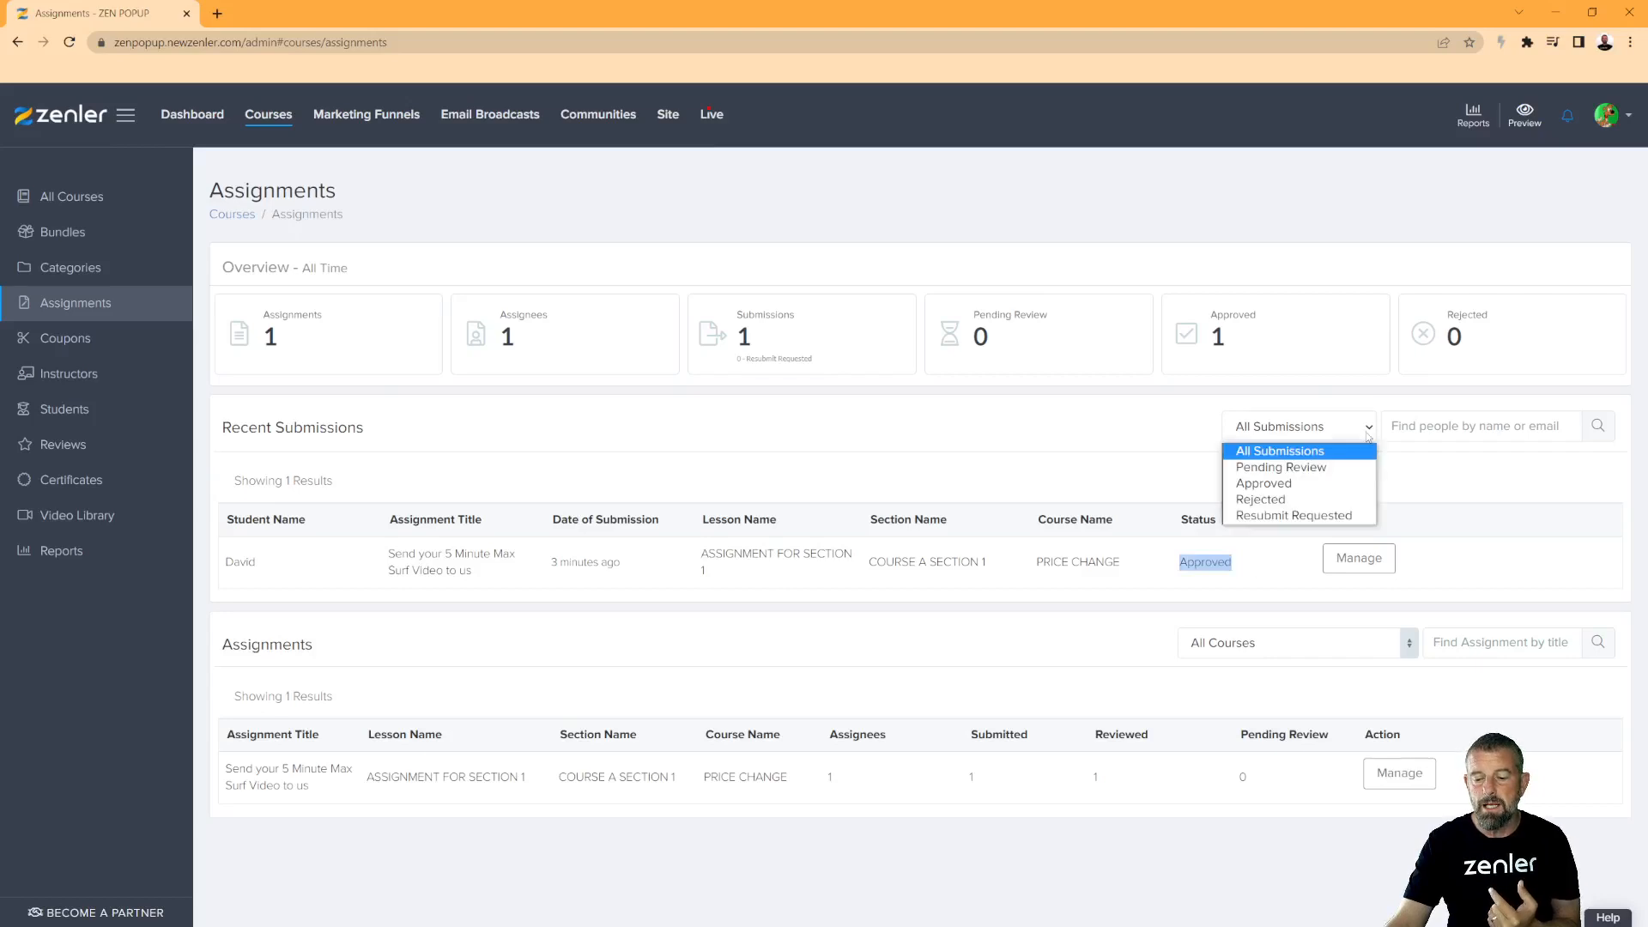
click(1260, 482)
click(1348, 434)
click(1288, 497)
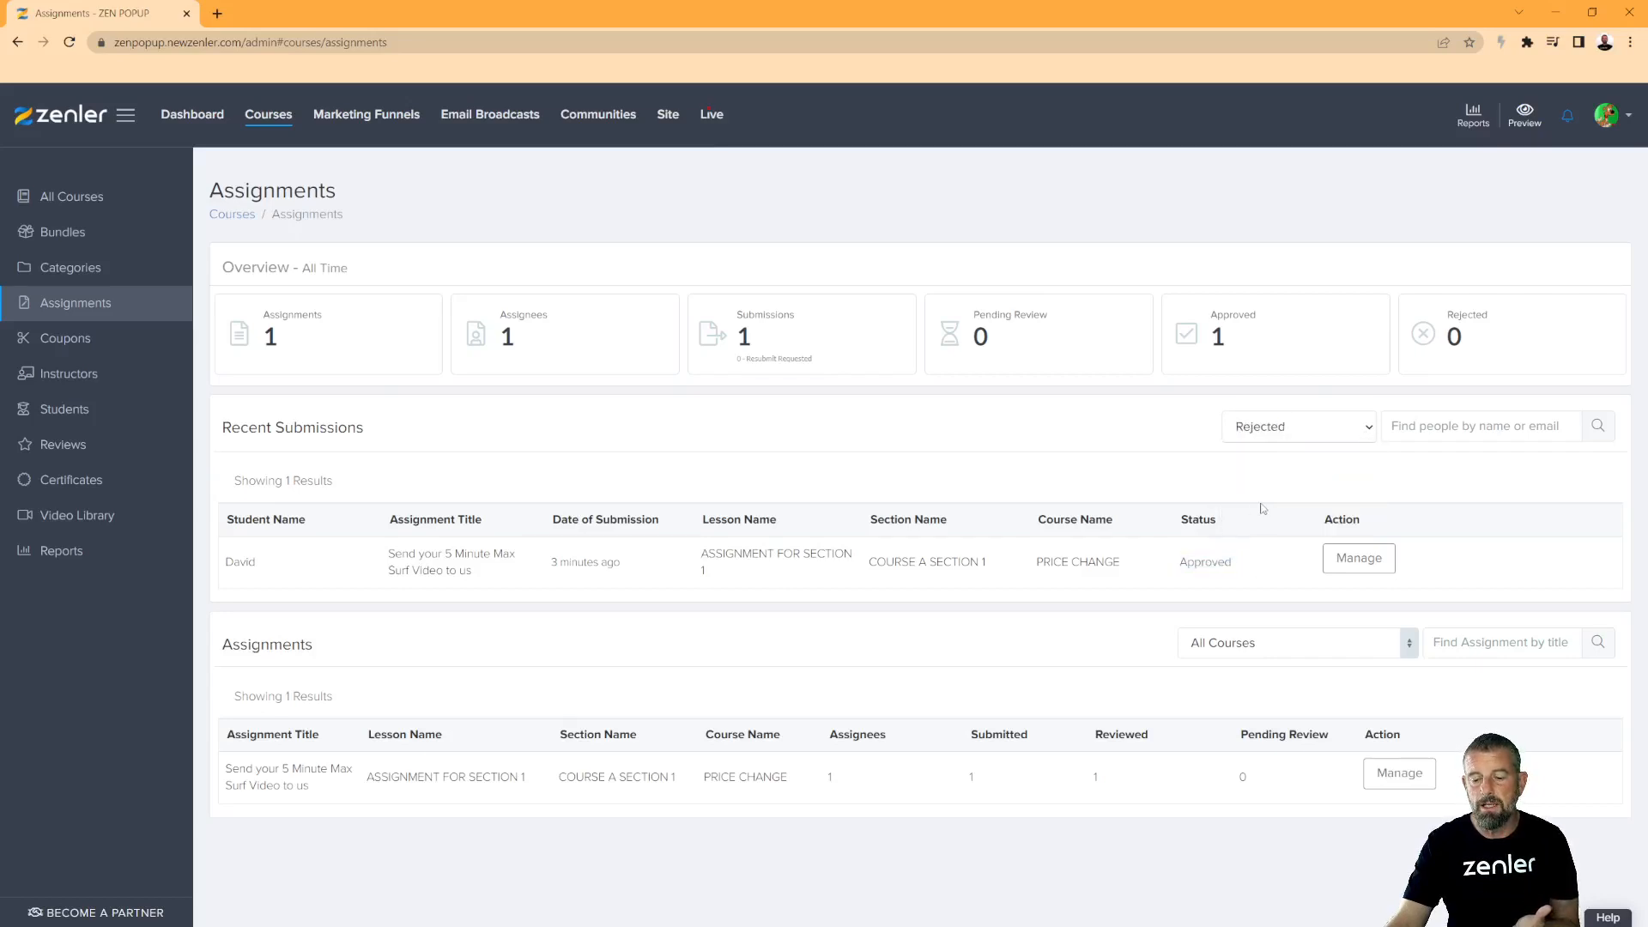
click(1314, 435)
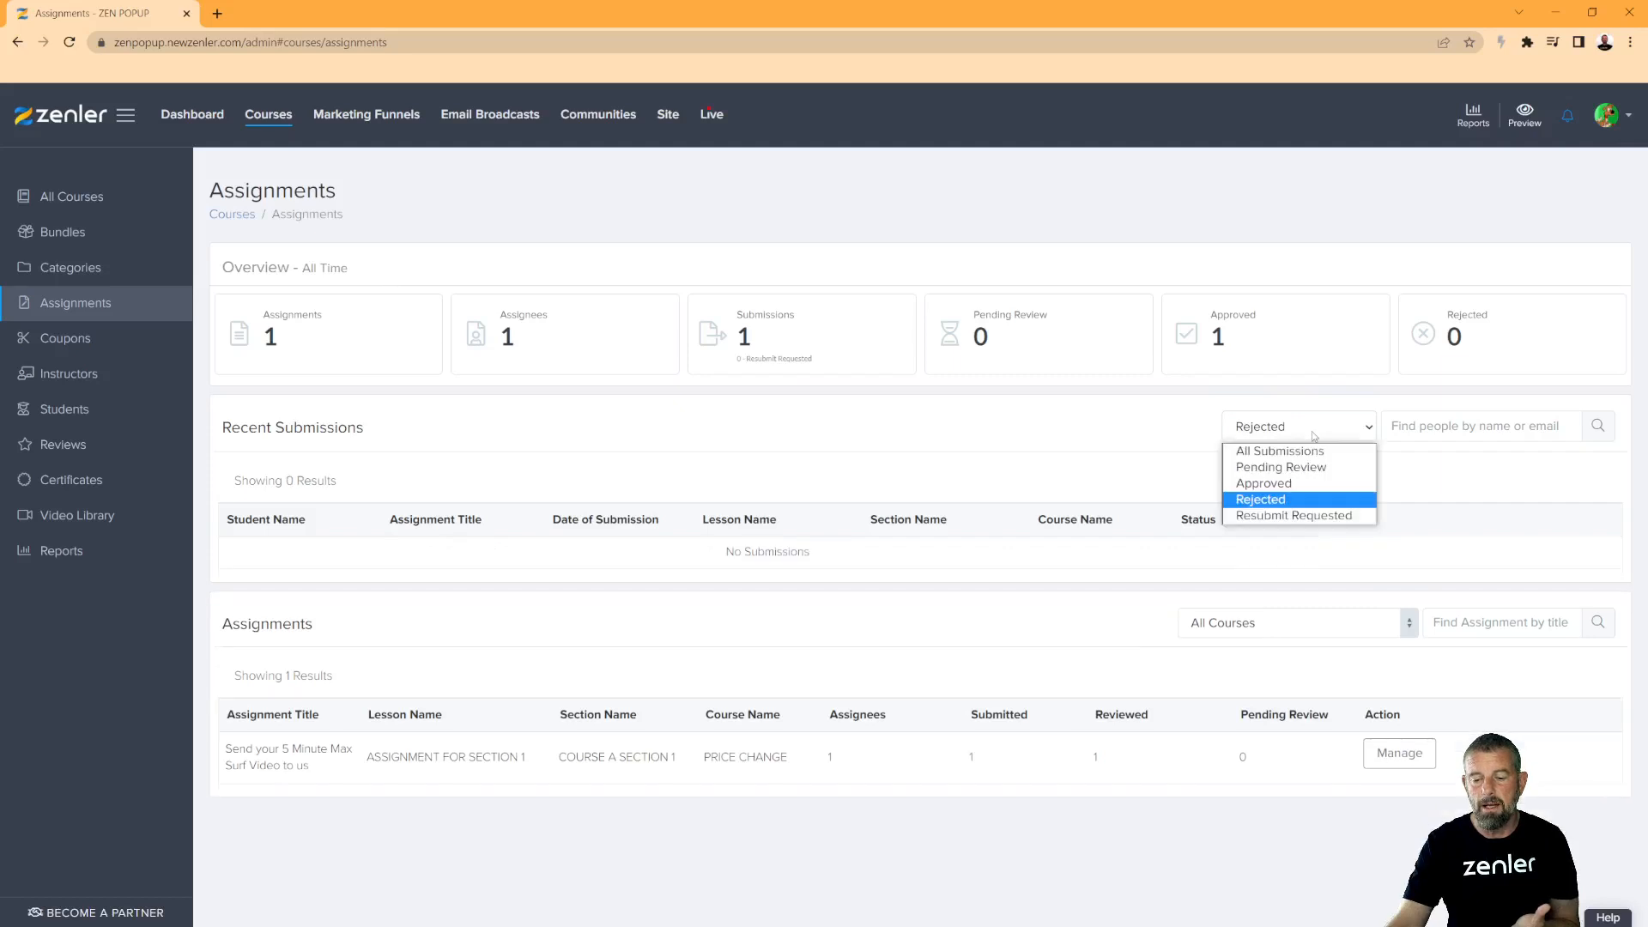
click(1266, 483)
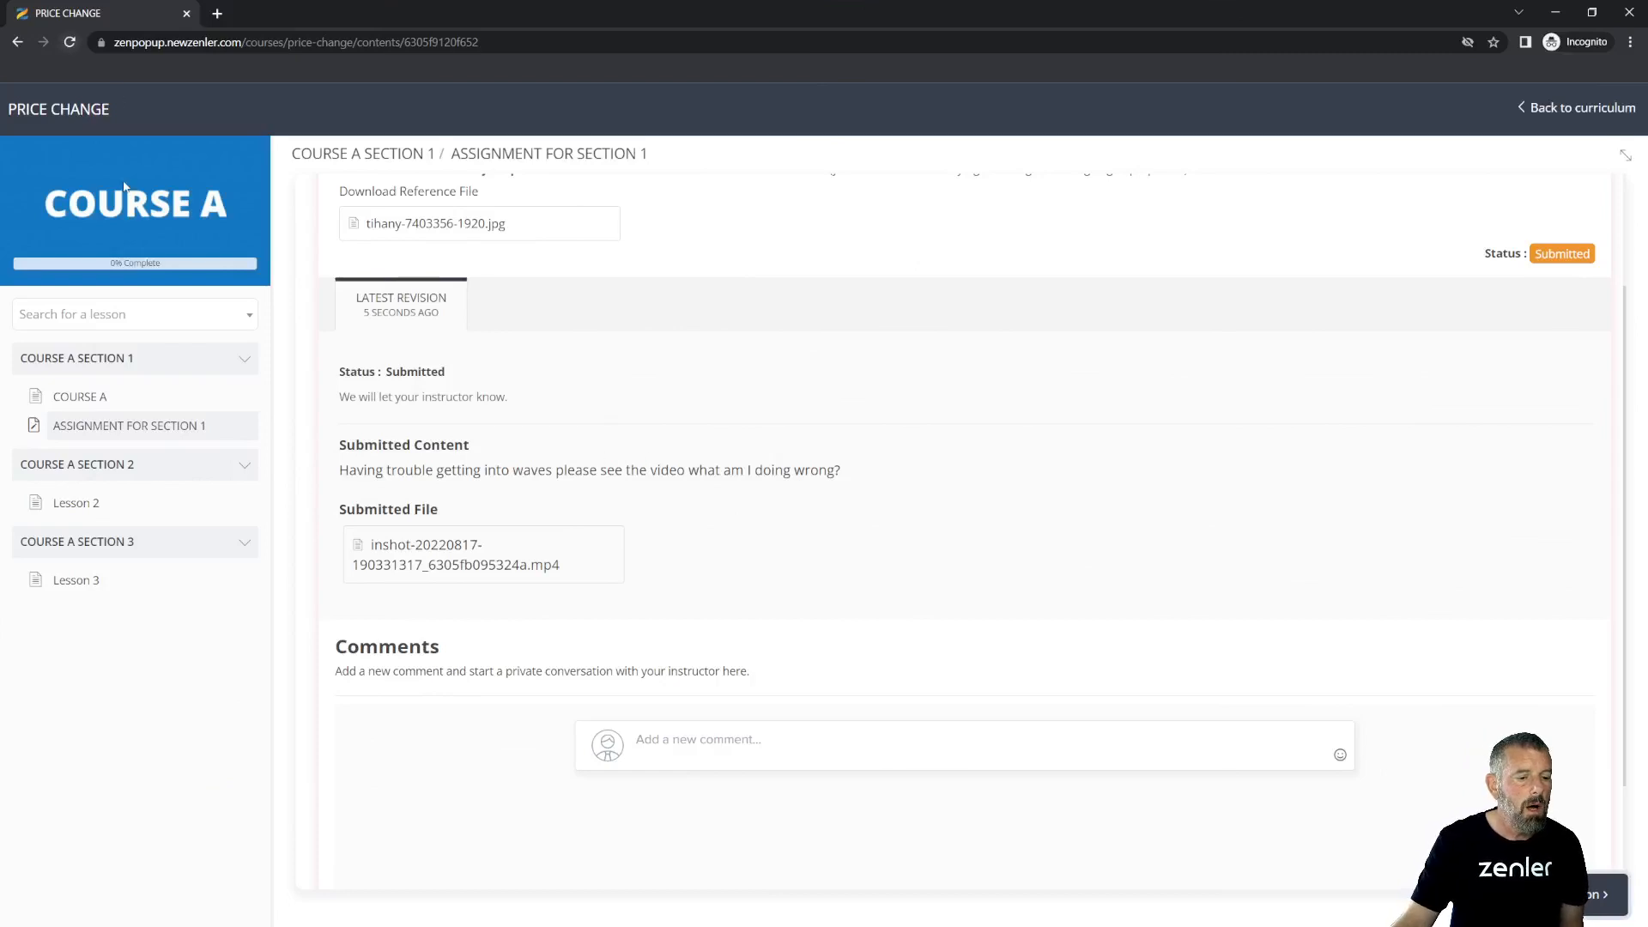
- Switch to the student's course window, go back to the Price Change curriculum and resume Assignment for Section 1
scroll(1407, 231, up, 2)
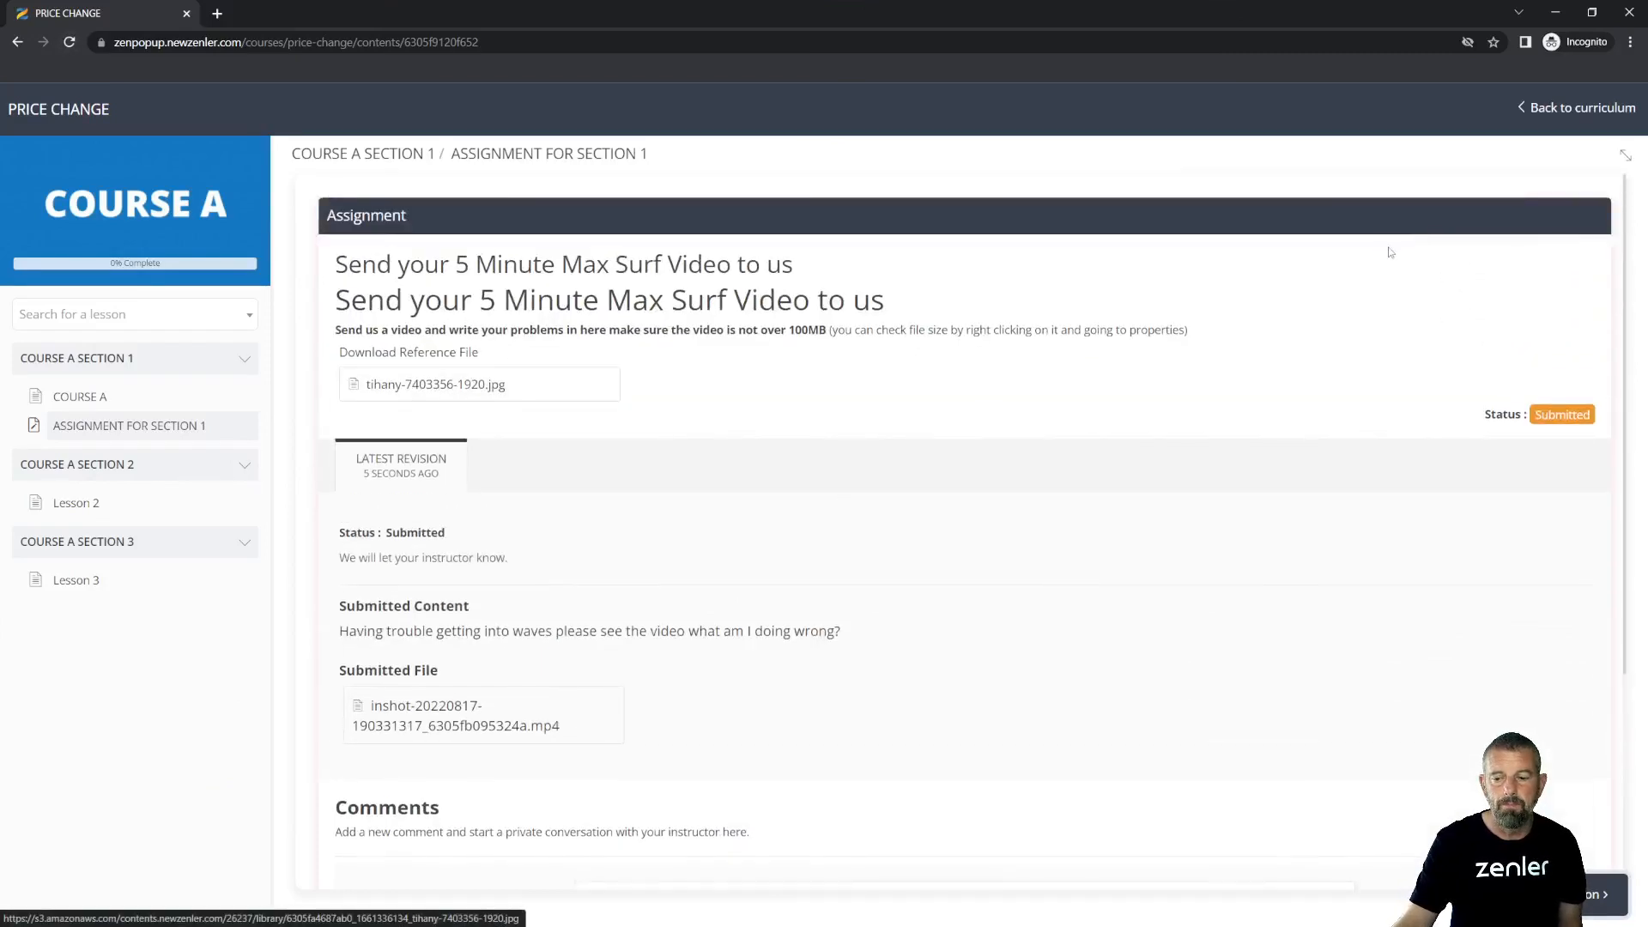
click(1567, 107)
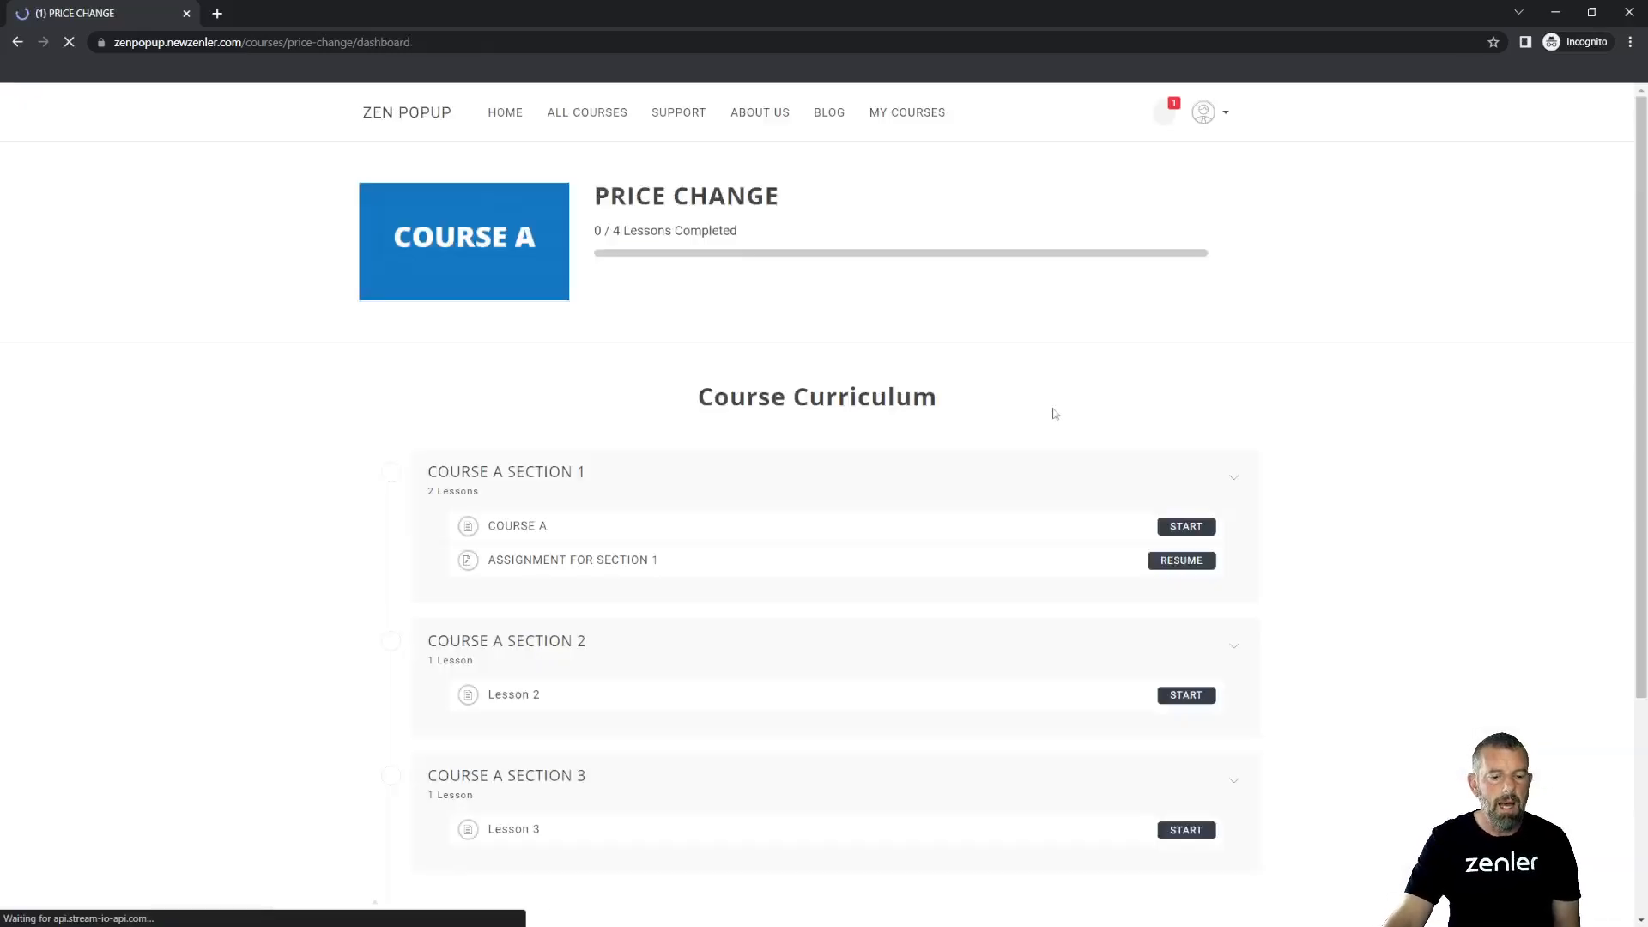
click(1179, 563)
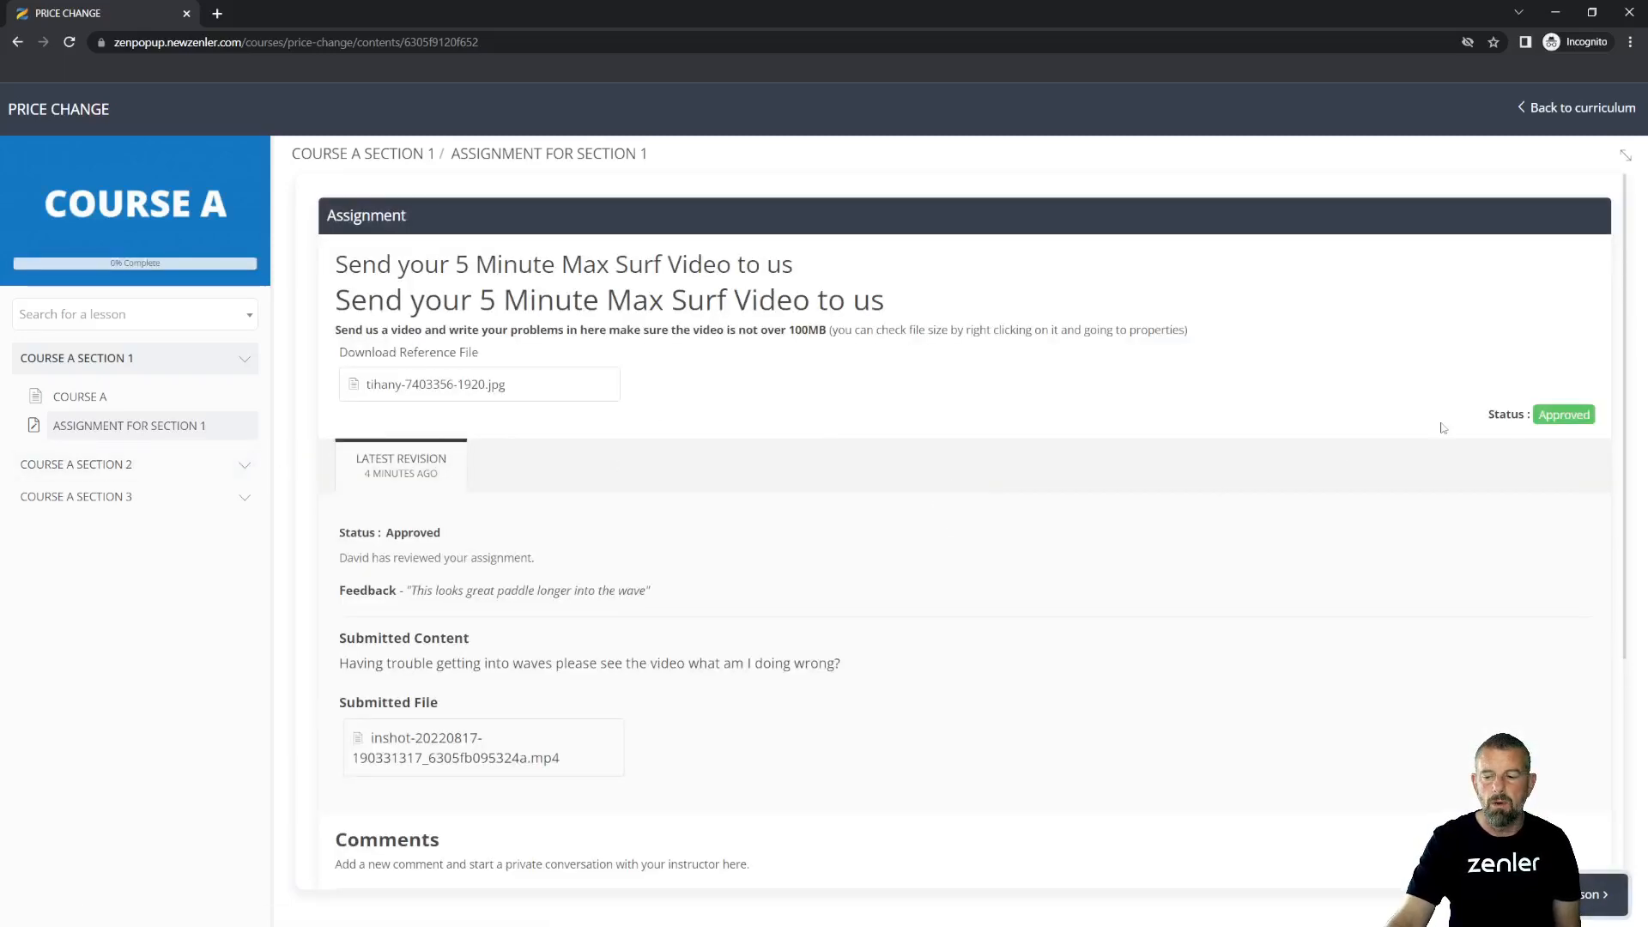
- Review the student-side assignment status, instructor feedback, submitted content and submitted file
drag(1535, 415, 1602, 416)
click(1127, 434)
drag(347, 591, 673, 596)
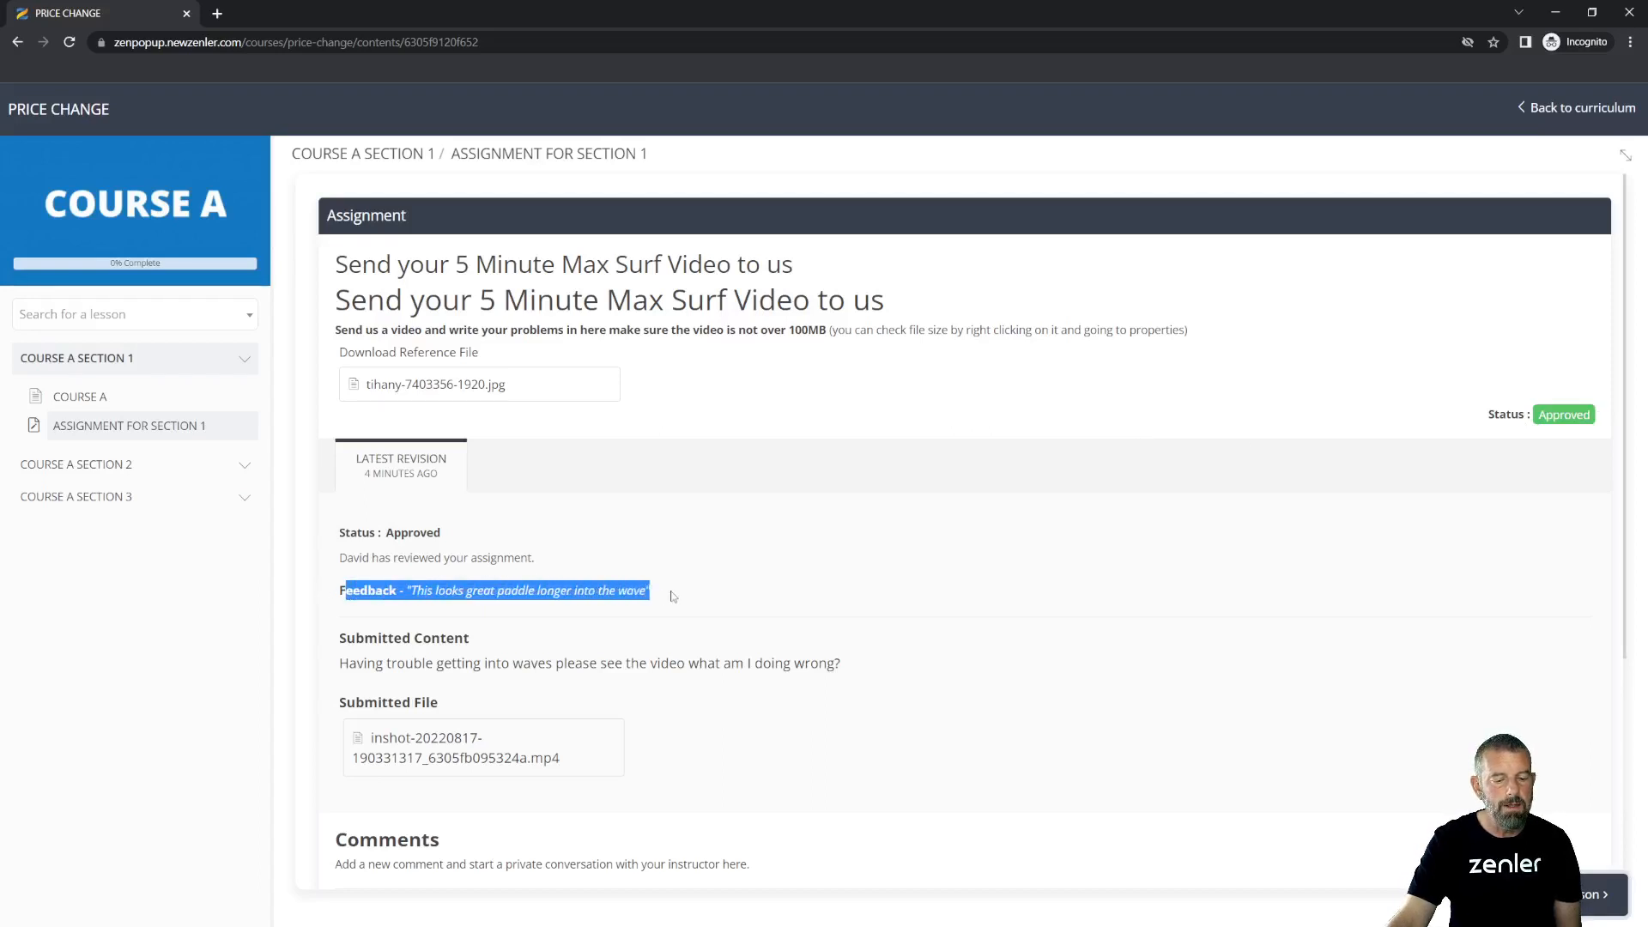
drag(347, 558, 586, 567)
drag(337, 533, 454, 536)
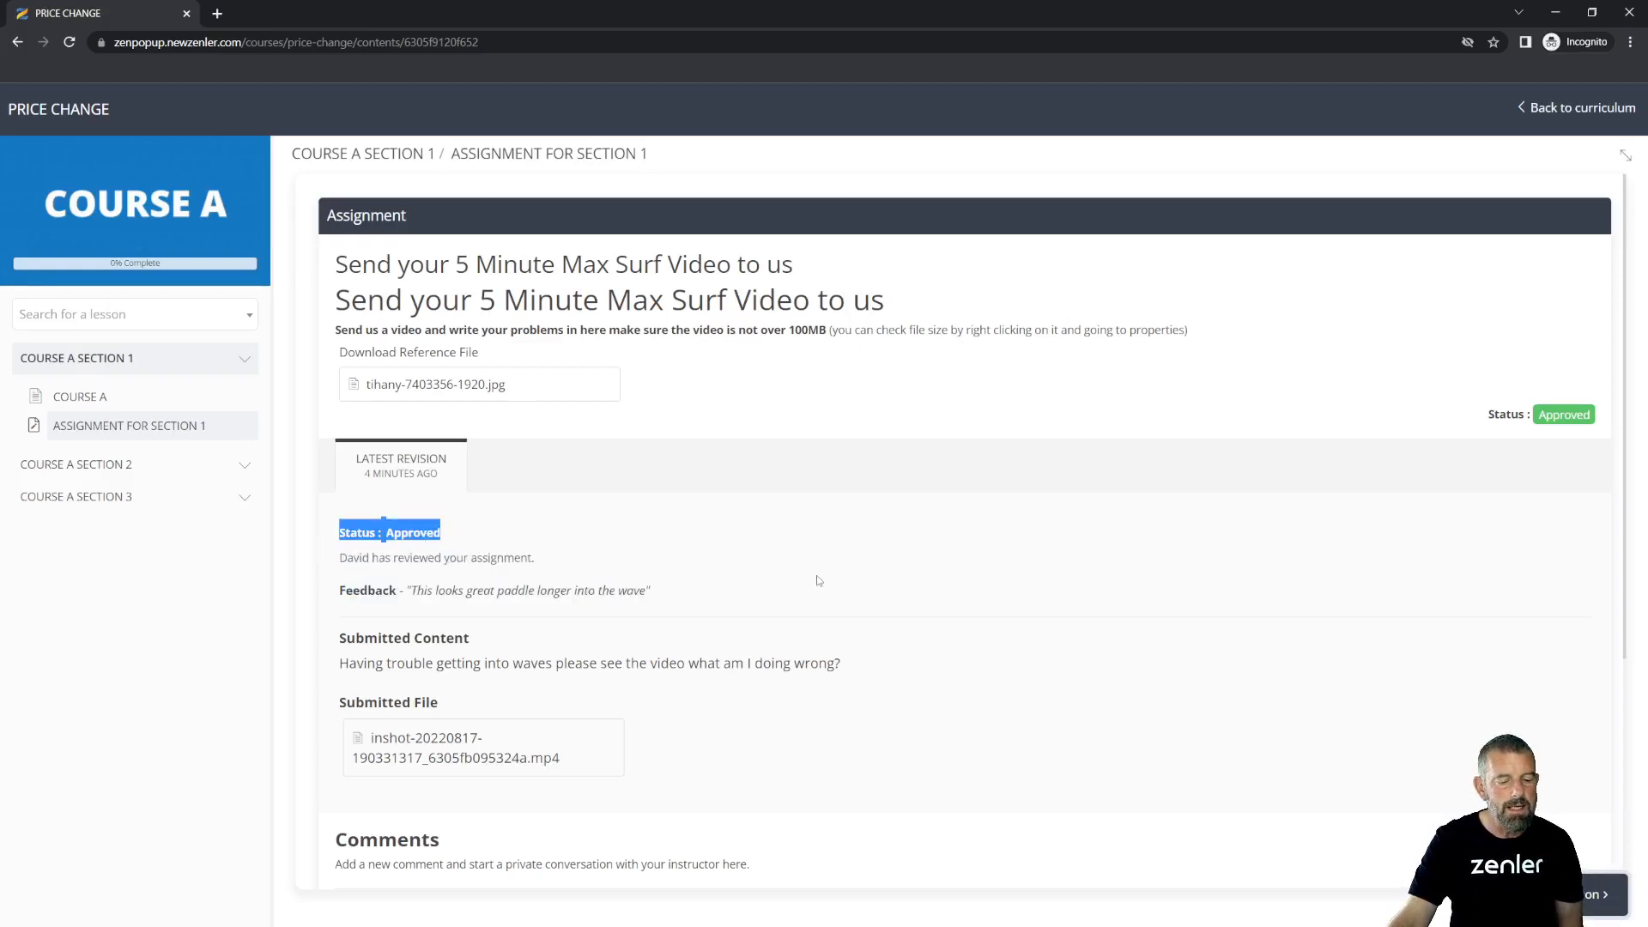
scroll(819, 581, down, 2)
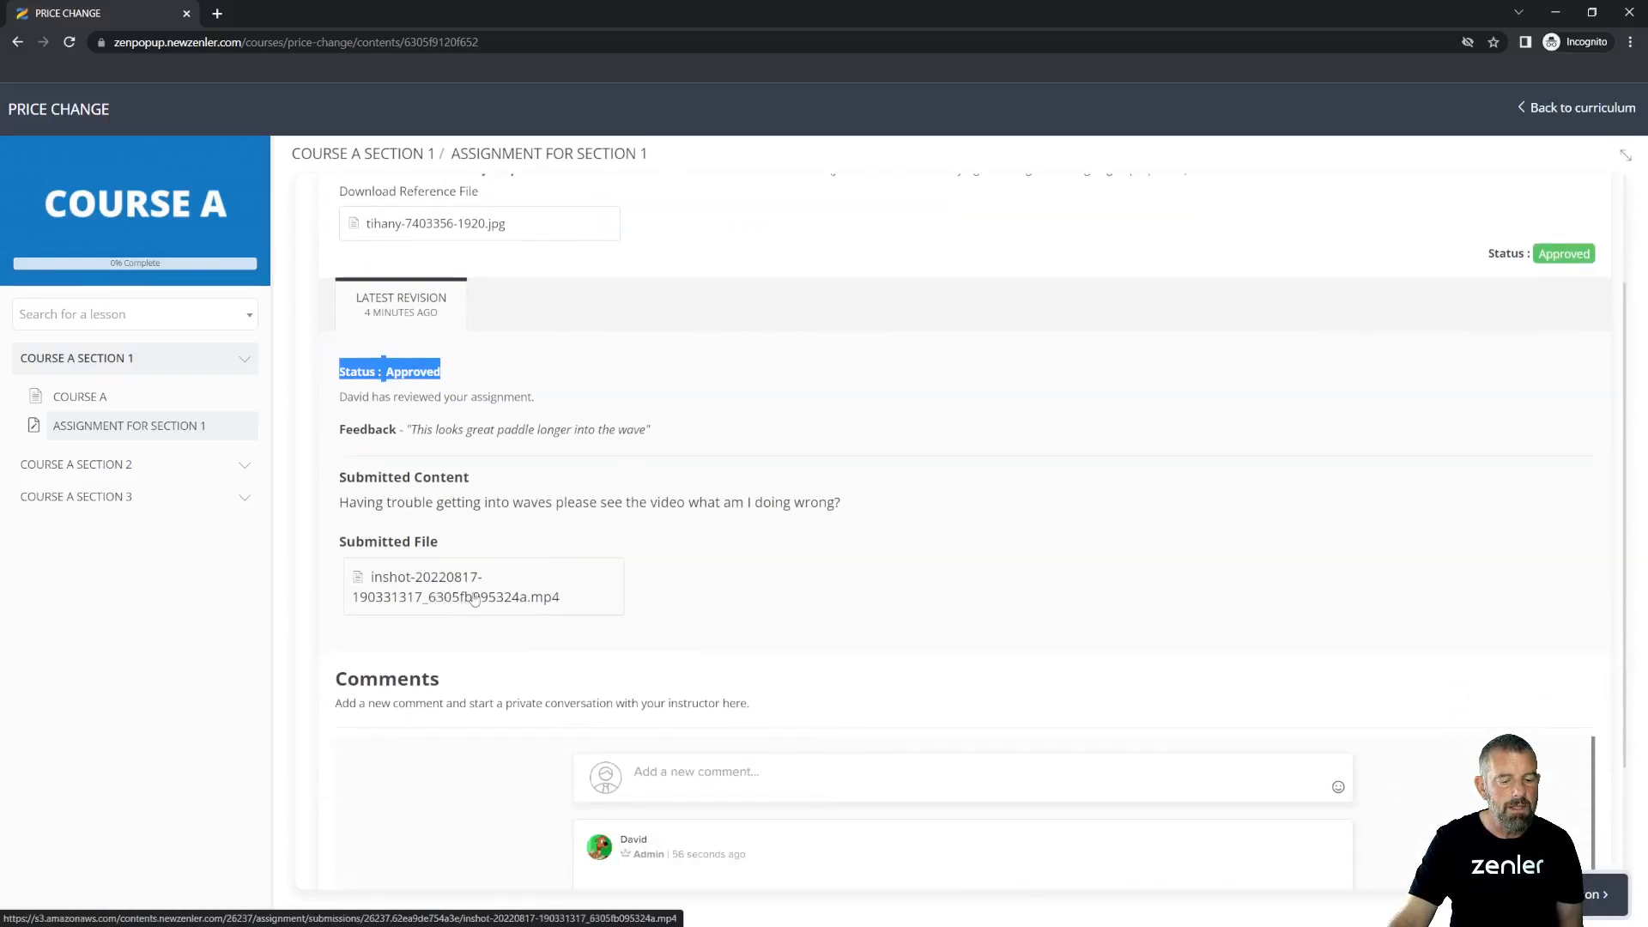
drag(346, 477, 531, 502)
click(1028, 594)
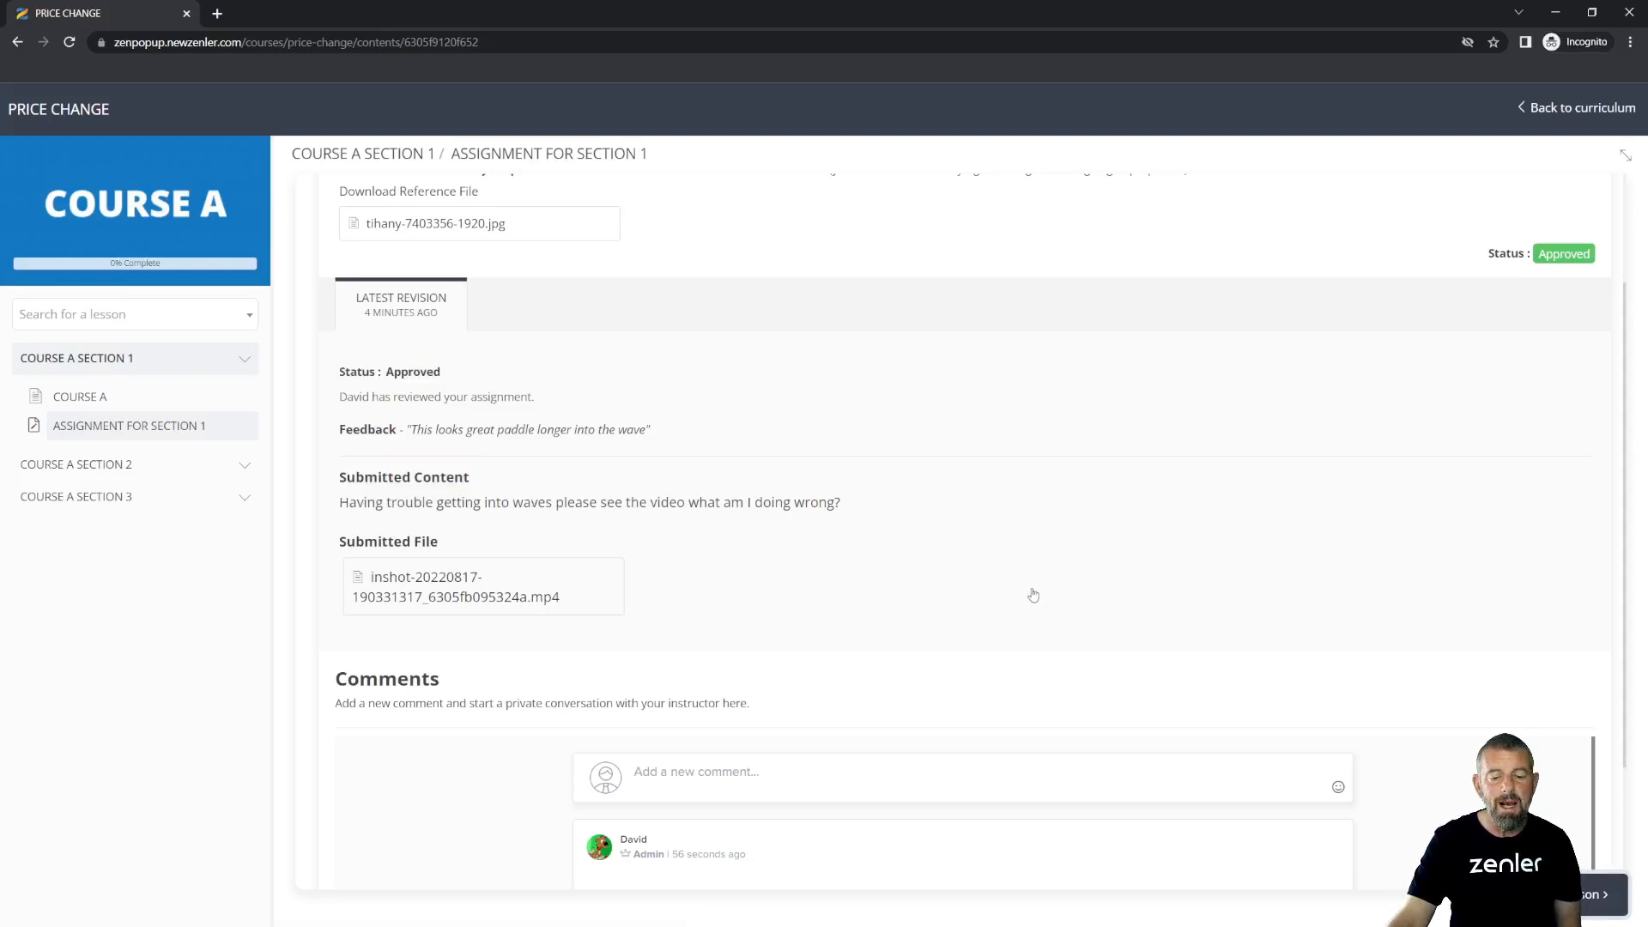
- Expand Course A Section 2 in the student's lesson list
scroll(1027, 594, up, 2)
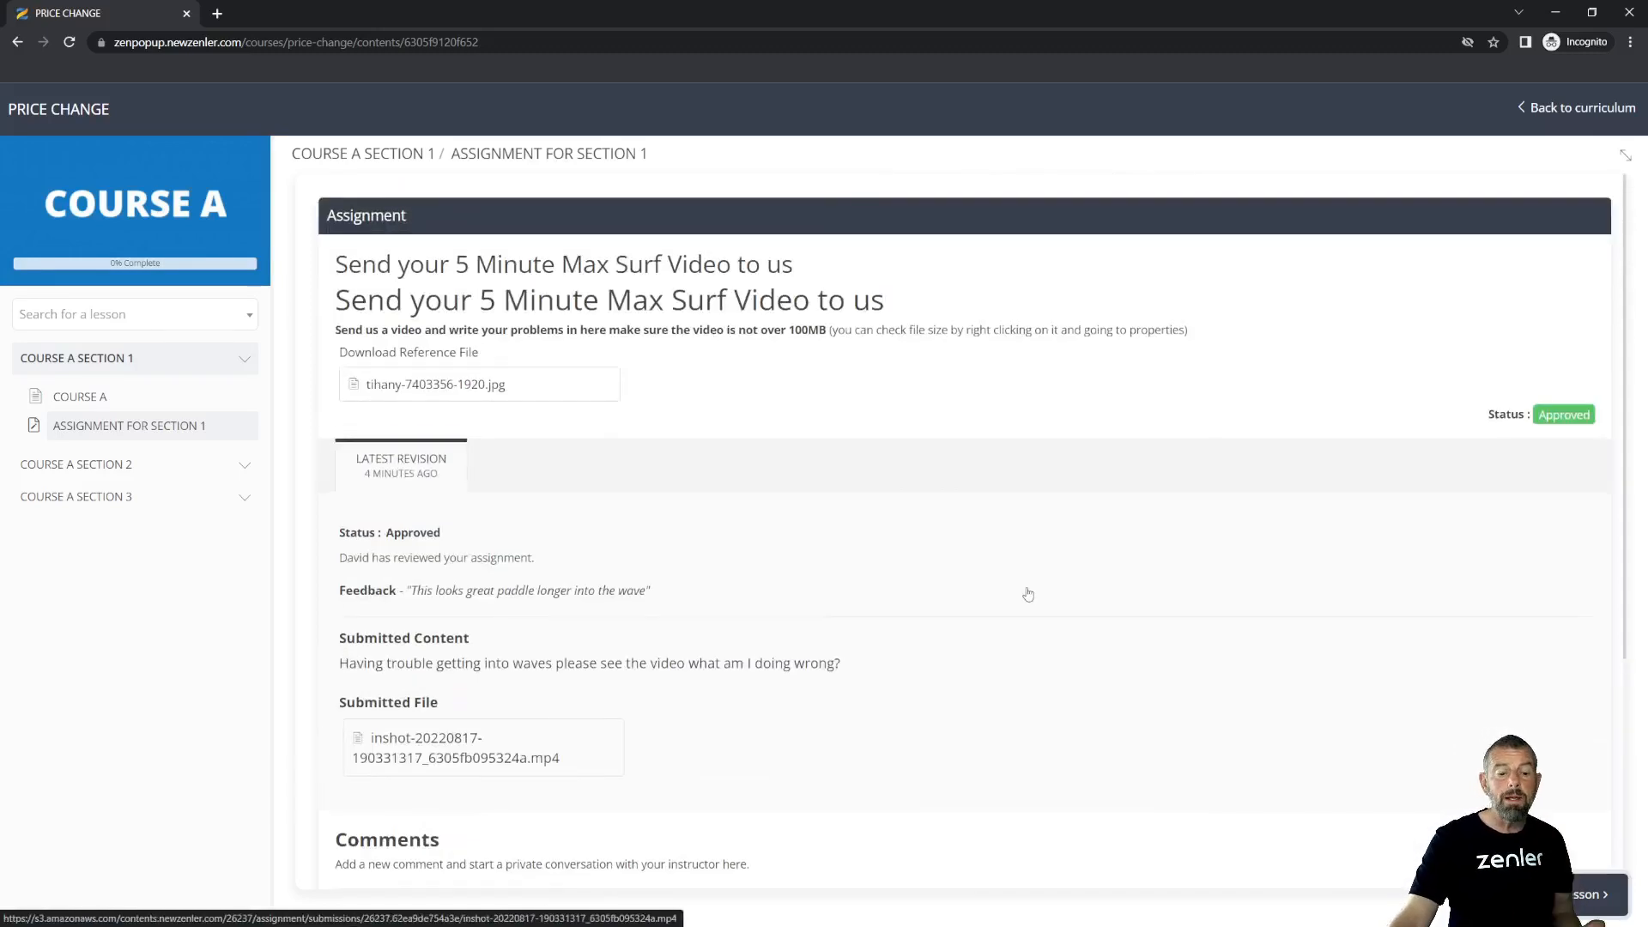
click(246, 469)
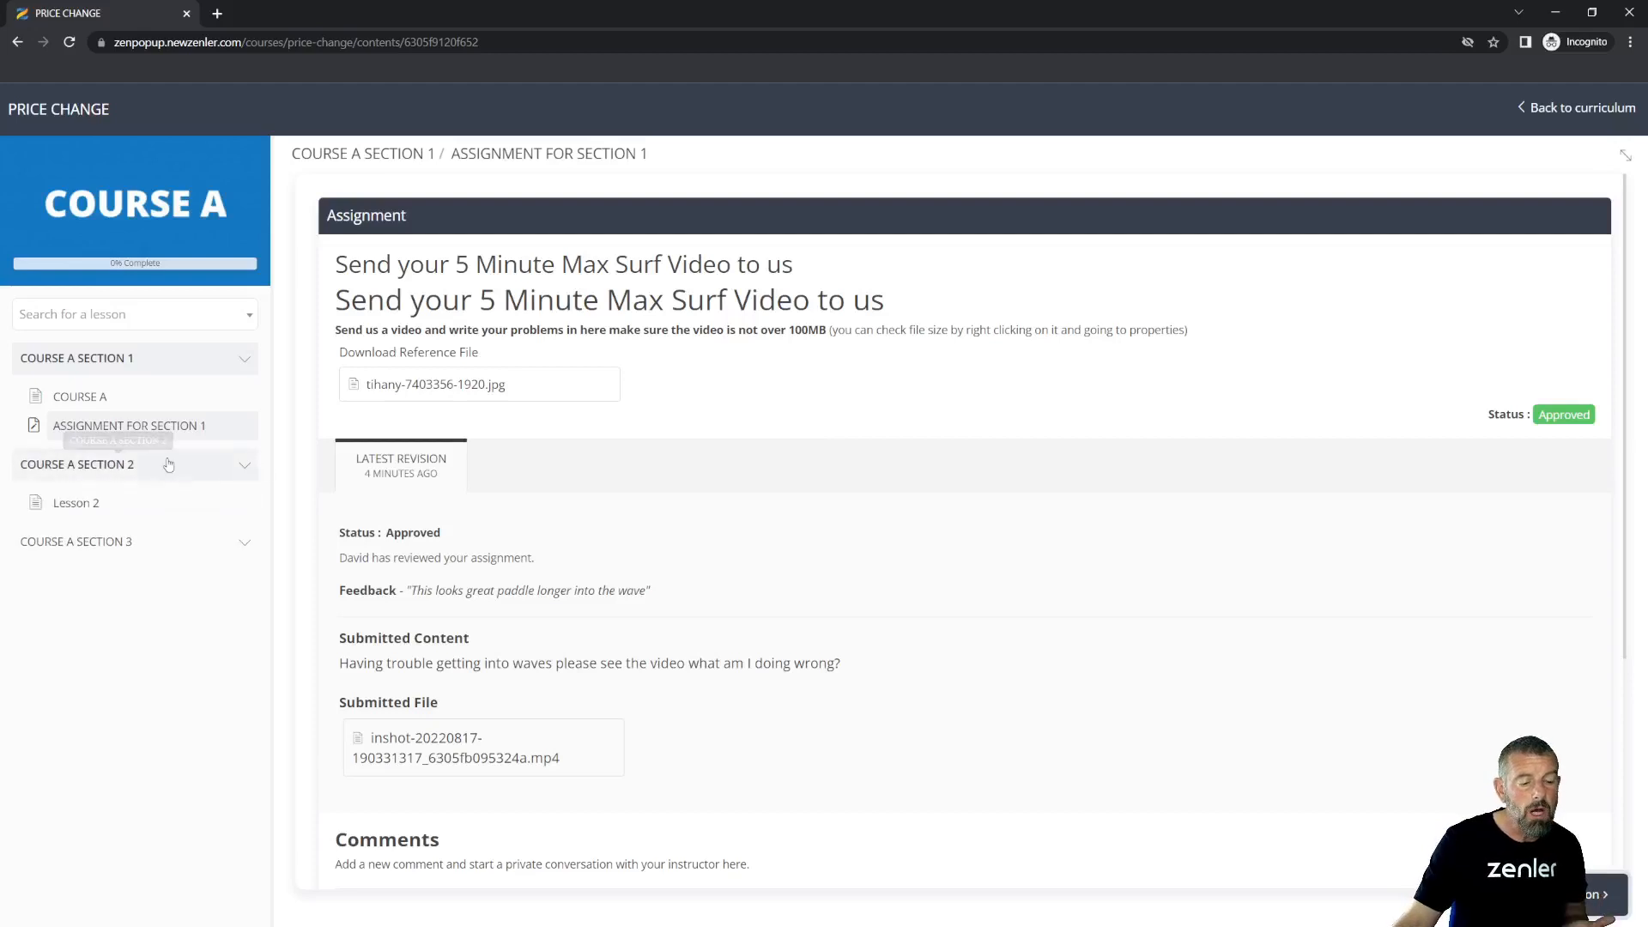